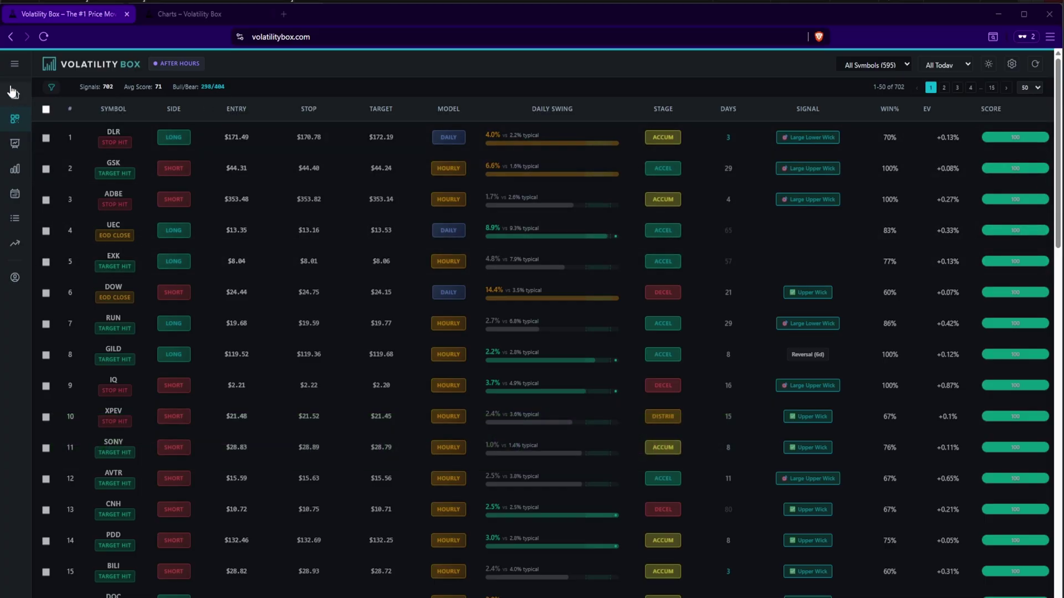
- Toggle the navigation sidebar, then handwrite and underline a 'Key' note over the signals table
left_click(15, 64)
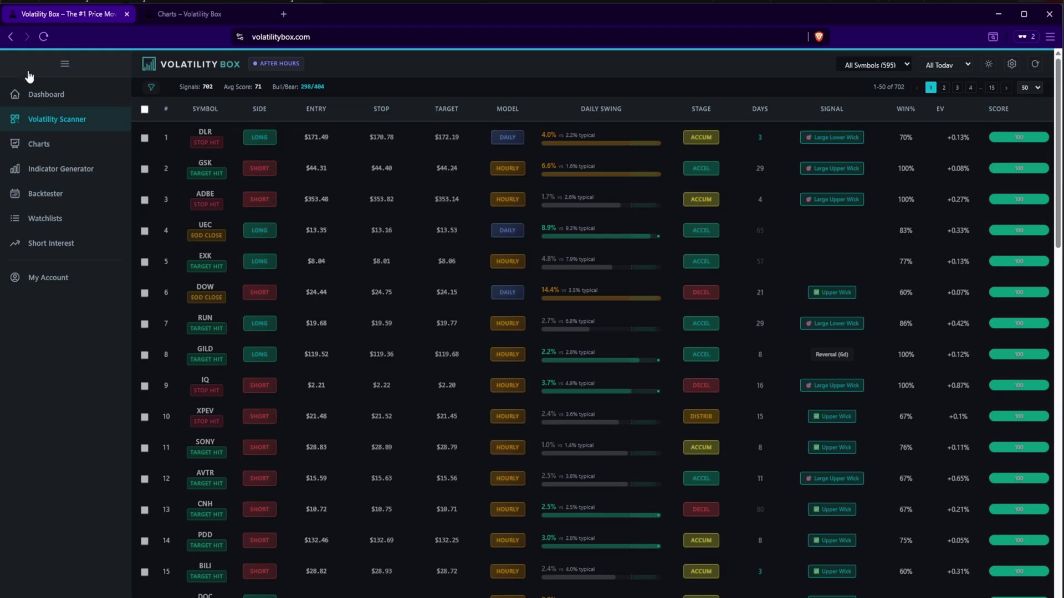
left_click(16, 65)
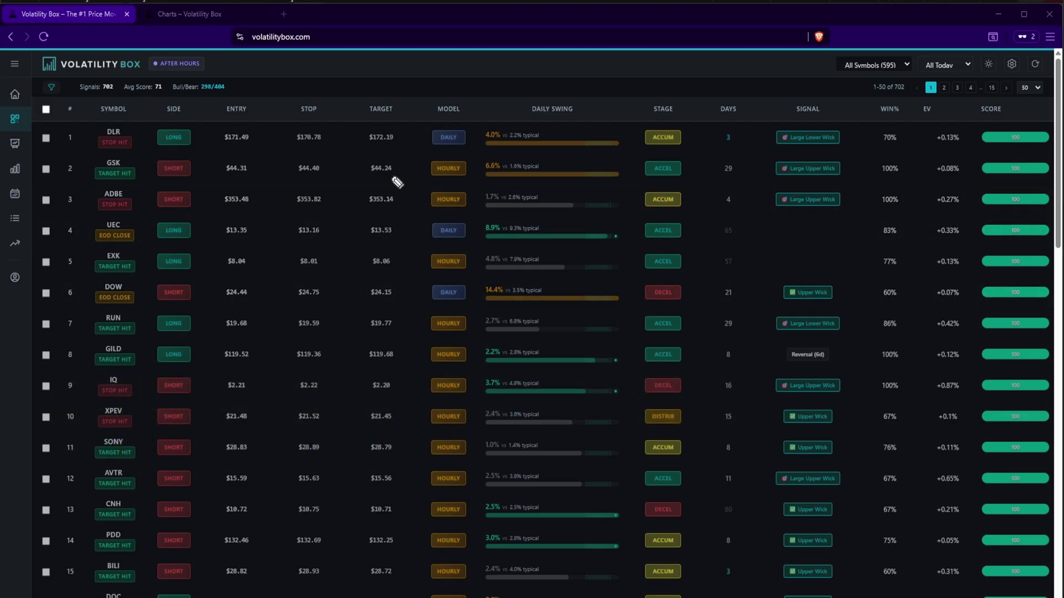
mouse_move(390, 196)
left_mouse_down()
mouse_move(382, 228)
mouse_move(412, 208)
mouse_move(421, 232)
left_mouse_up()
left_click_drag(440, 213, 448, 232)
mouse_move(456, 211)
left_mouse_down()
mouse_move(453, 247)
mouse_move(399, 245)
left_mouse_up()
mouse_move(348, 257)
left_mouse_down()
mouse_move(517, 244)
mouse_move(499, 224)
mouse_move(545, 223)
mouse_move(584, 187)
mouse_move(576, 208)
mouse_move(616, 208)
left_mouse_up()
- Annotate 'TS' and 'Breakouts' with an arrow to row 11's daily swing, then clear the ink
left_click_drag(570, 235, 631, 220)
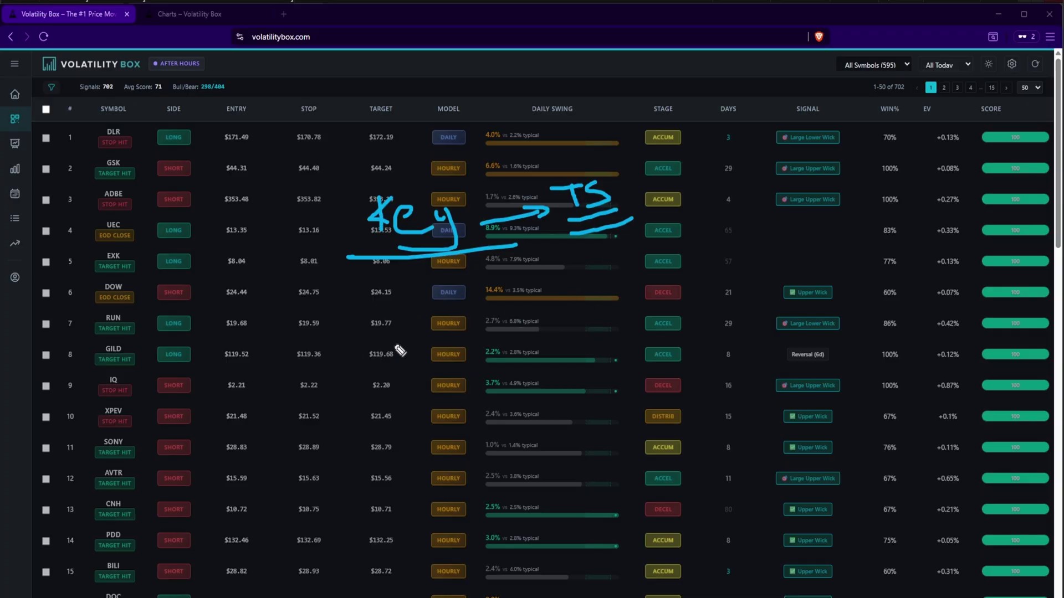
mouse_move(354, 353)
left_mouse_down()
mouse_move(366, 340)
mouse_move(432, 347)
mouse_move(571, 310)
mouse_move(607, 327)
mouse_move(324, 383)
left_mouse_up()
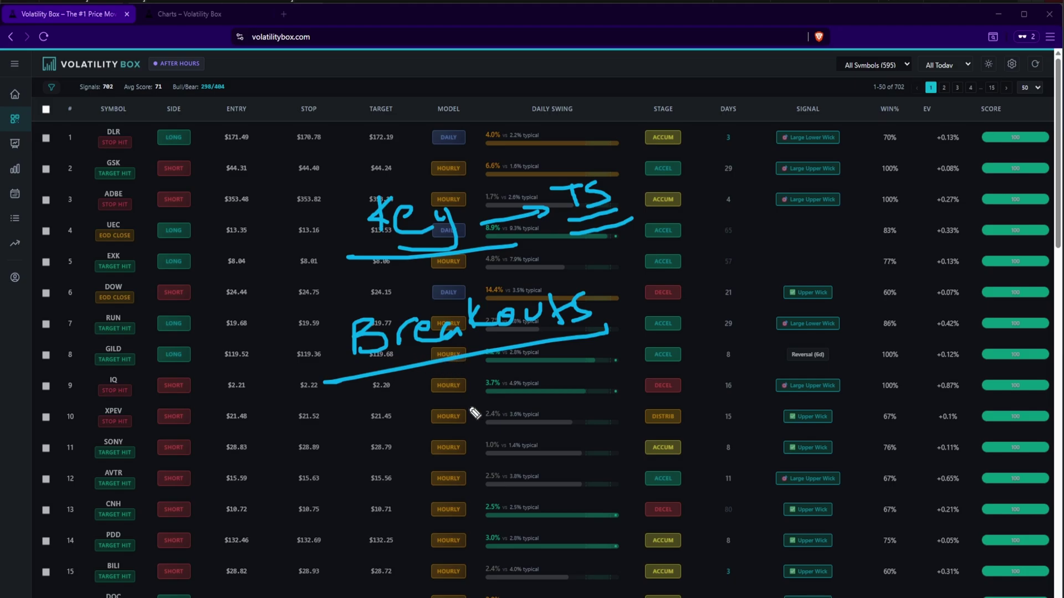
left_click_drag(459, 383, 488, 433)
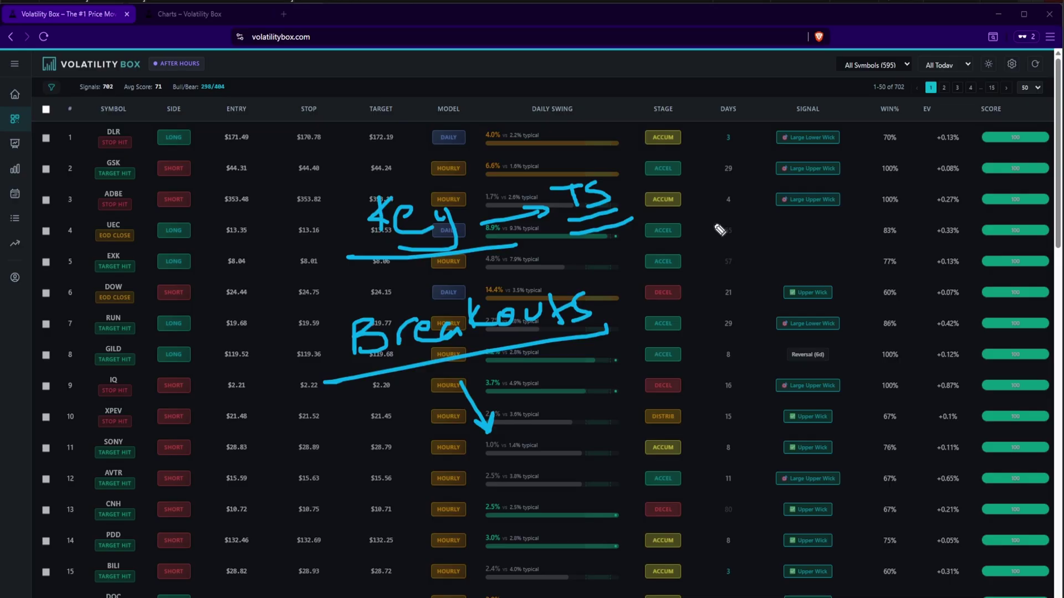
key("Escape")
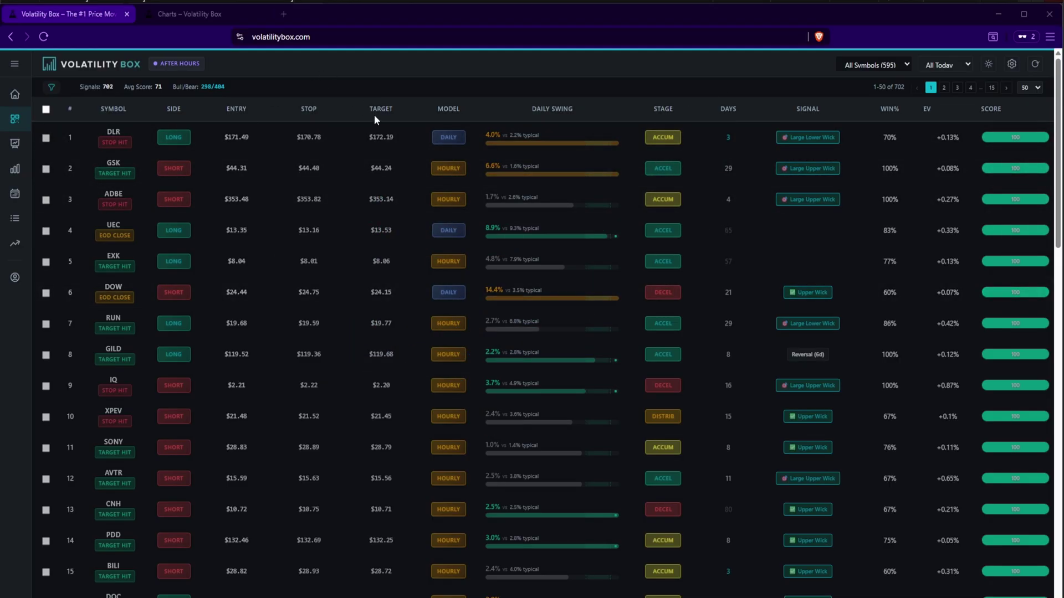
- Show the scanner's Filters panel, then hide it again
left_click(51, 87)
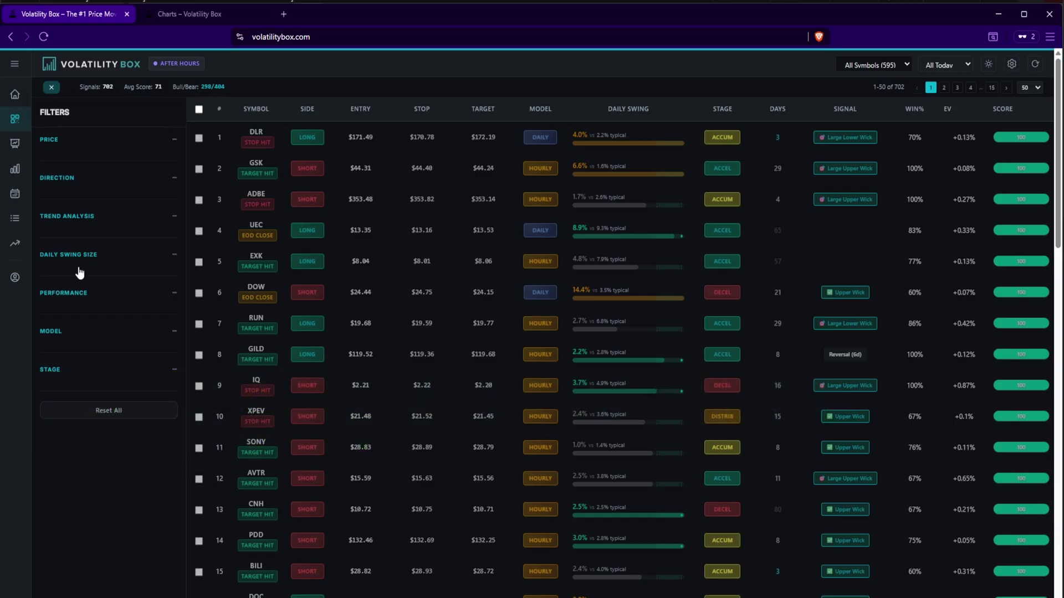
left_click(52, 88)
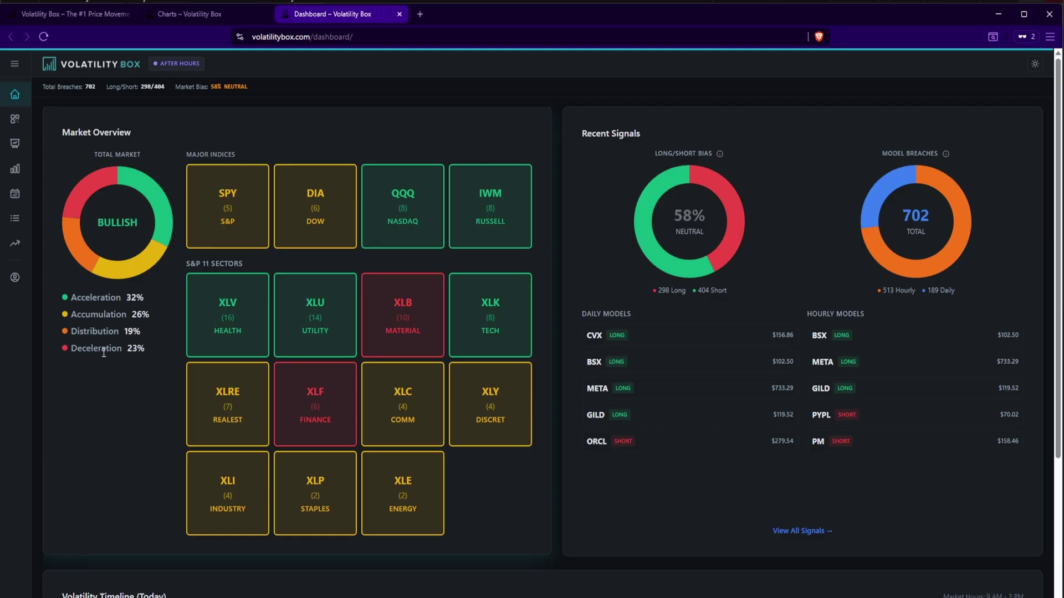
- Highlight Deceleration and Distribution in the trend legend, then return to the scanner tab
double_click(104, 348)
double_click(99, 331)
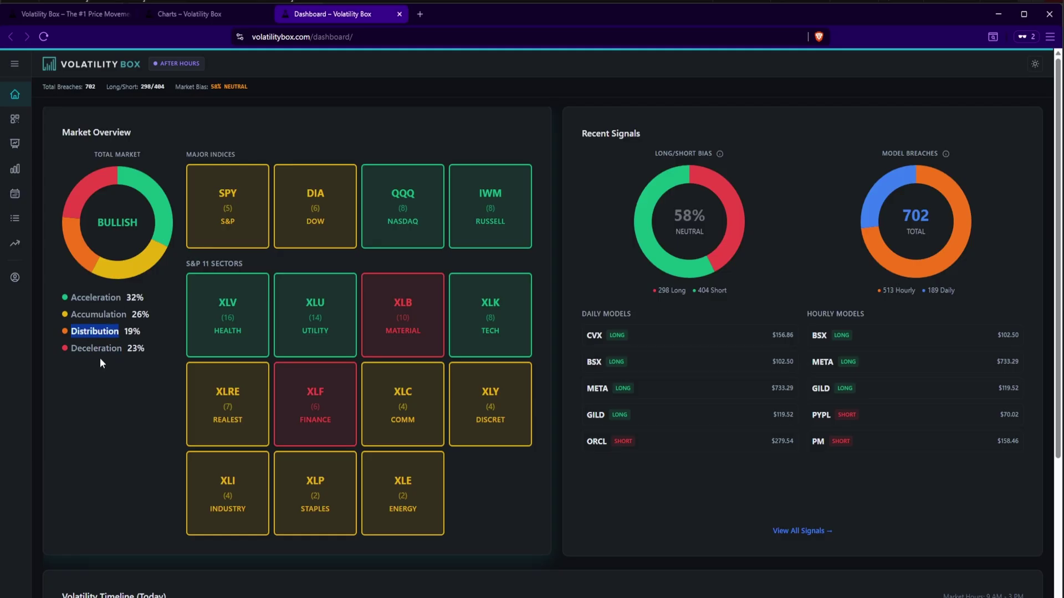
left_click(76, 21)
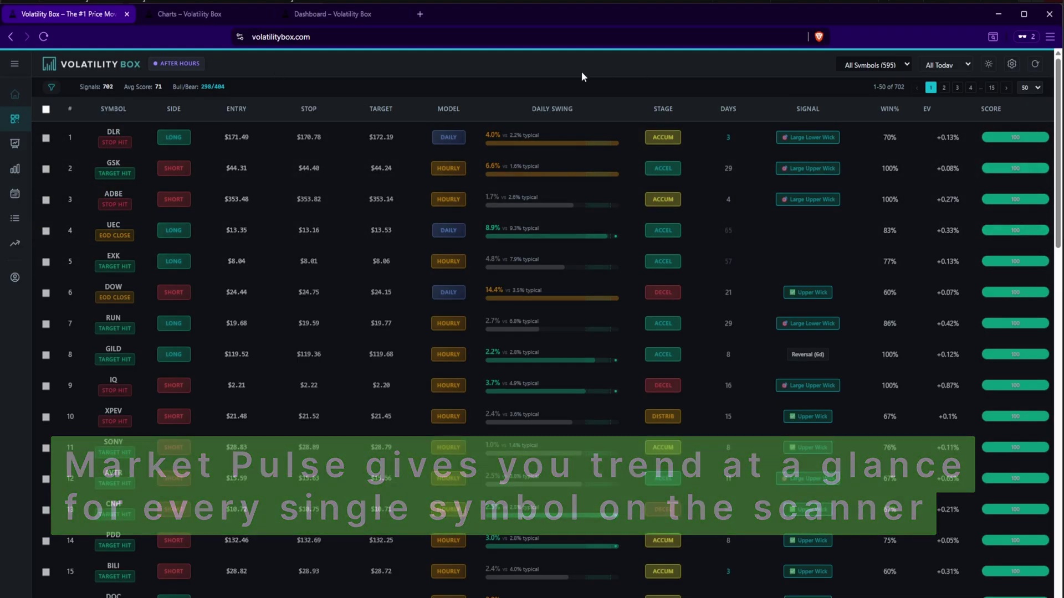
- Highlight row 1's ACCUM stage and row 2's ACCEL stage and SHORT side labels
left_click_drag(652, 138, 672, 139)
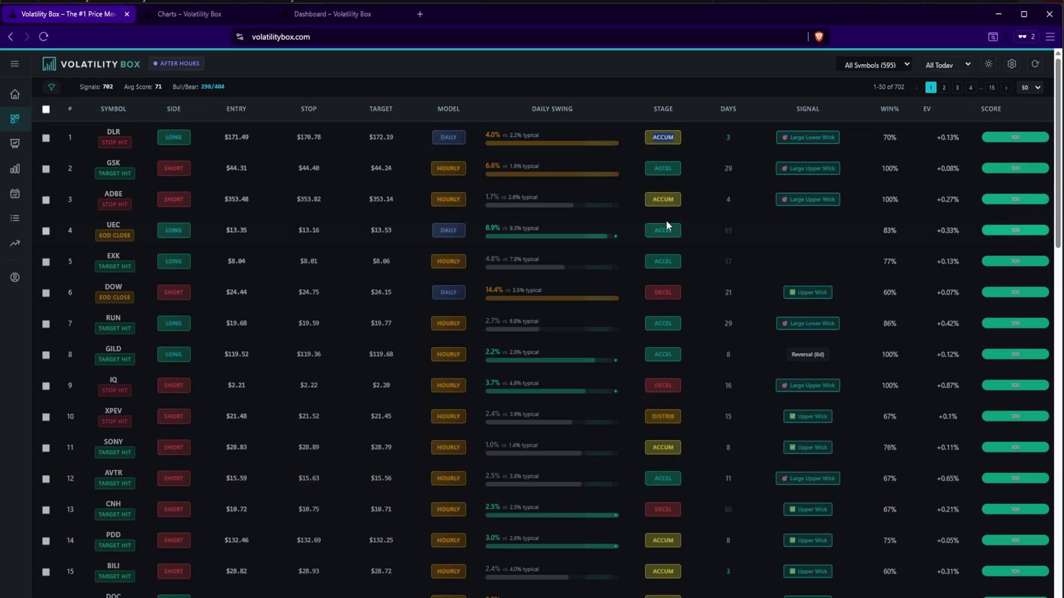
double_click(667, 169)
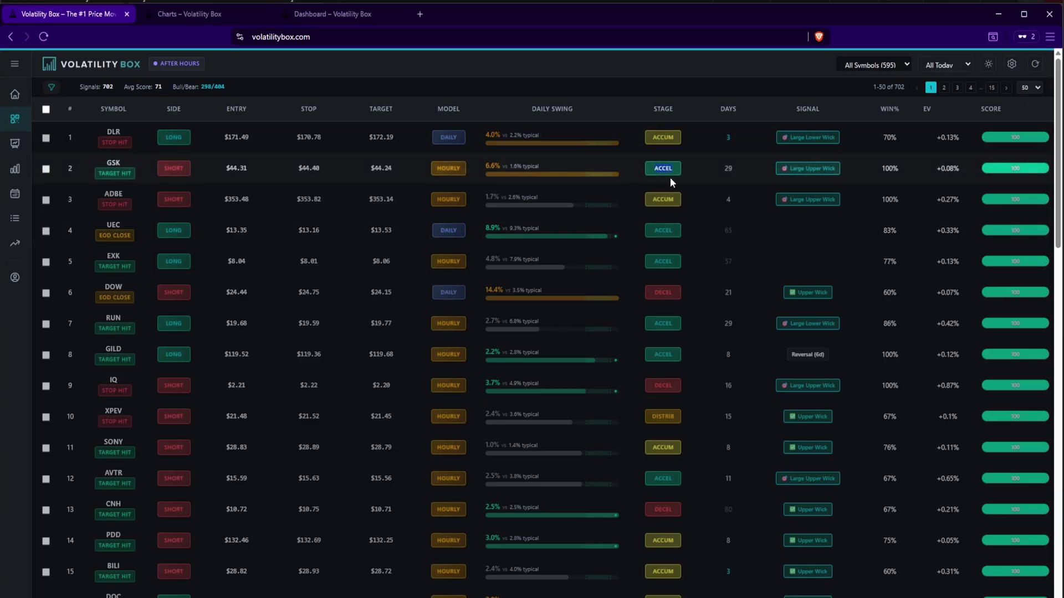
double_click(172, 166)
- Show the filters with Trend Analysis expanded, closing and reopening the panel once
left_click(52, 88)
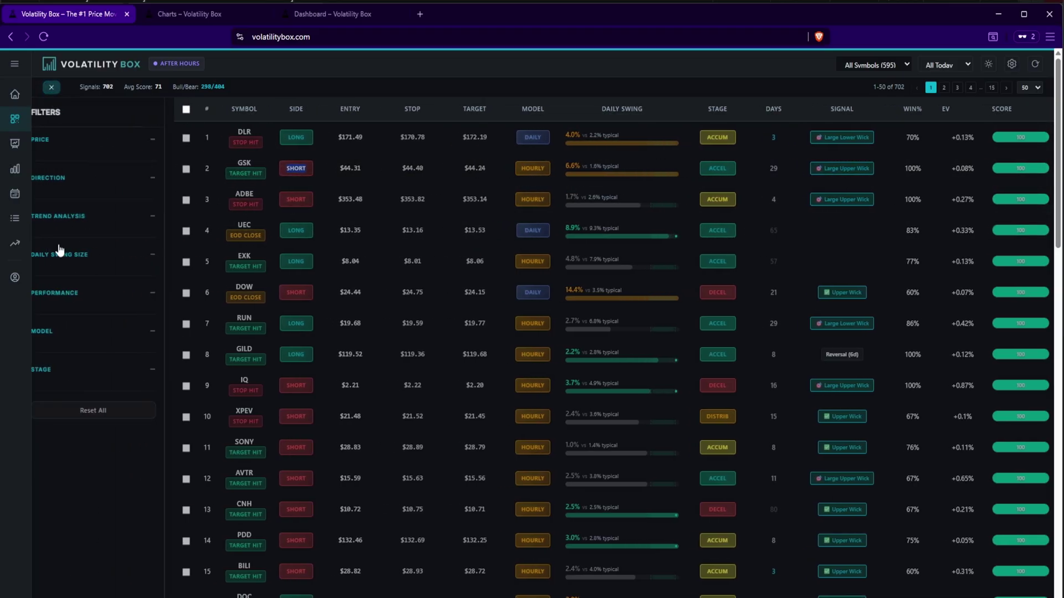
left_click(80, 221)
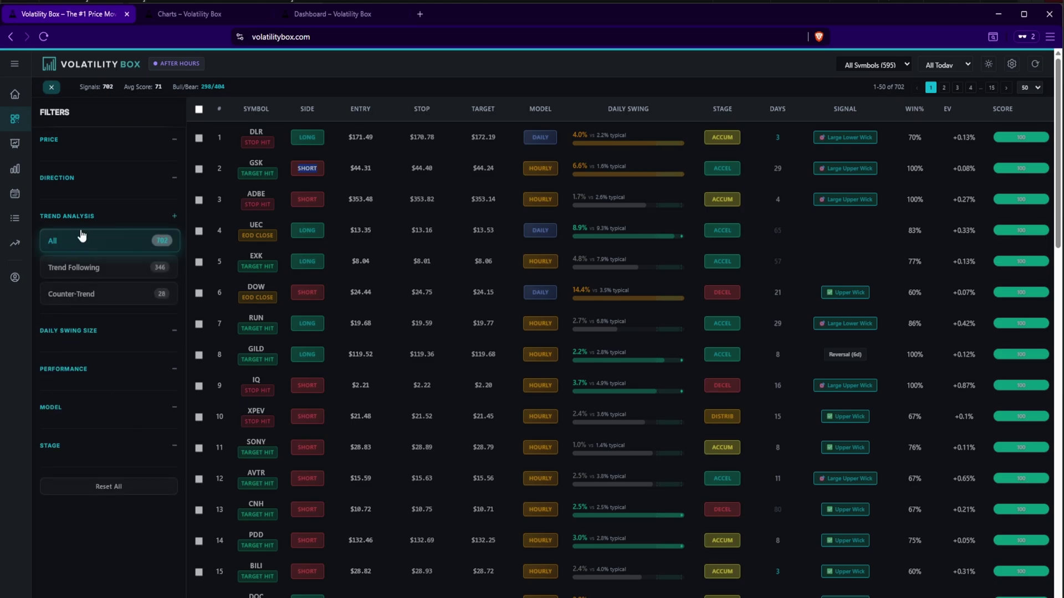
left_click(50, 90)
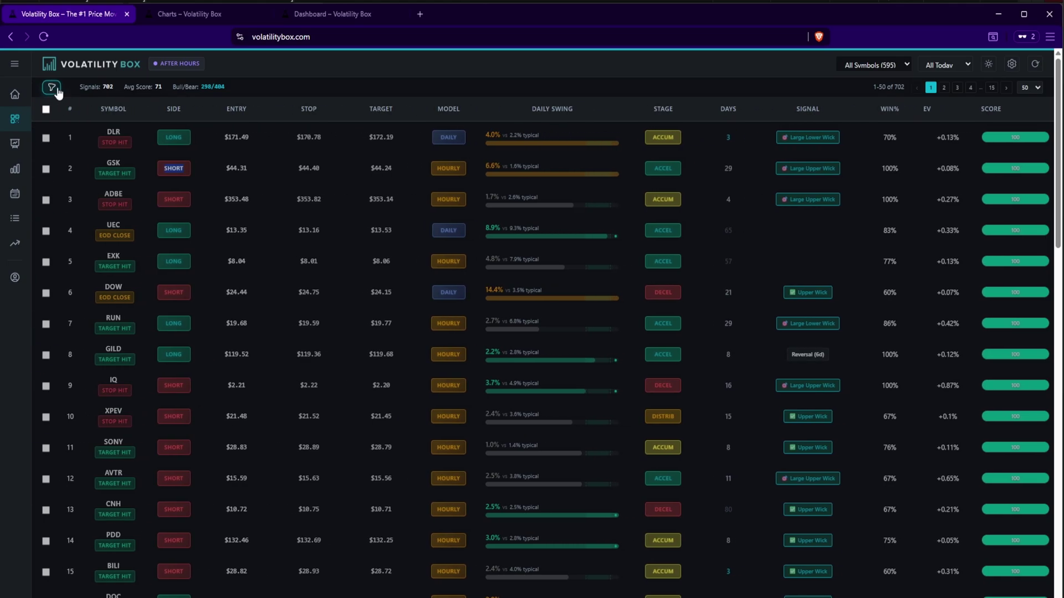
left_click(53, 87)
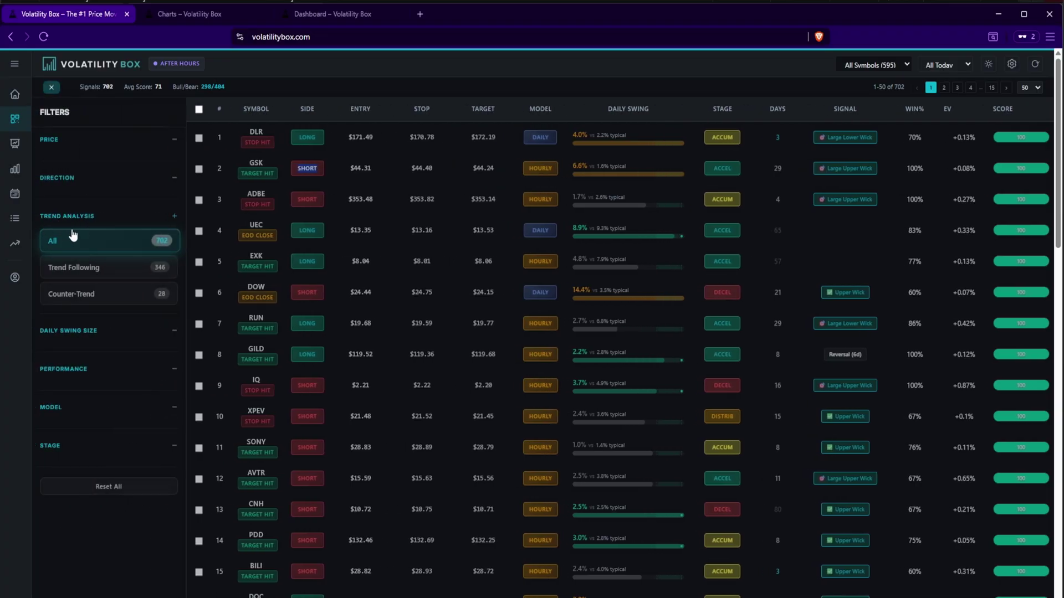
- Filter to Trend Following, compare side and stage labels, then switch to Counter-Trend (28 signals)
left_click(82, 273)
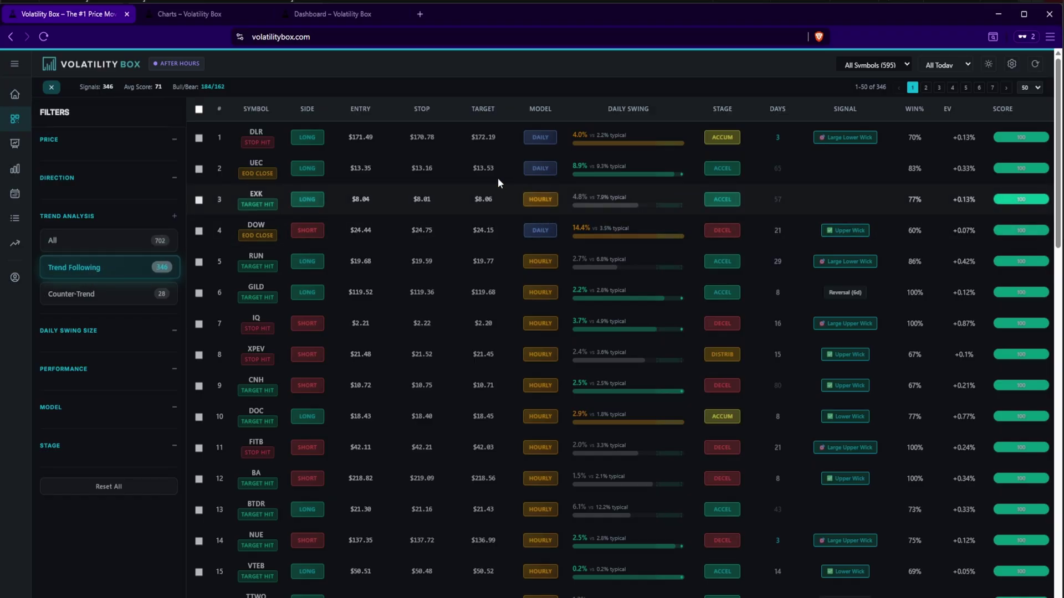
left_click_drag(299, 137, 312, 137)
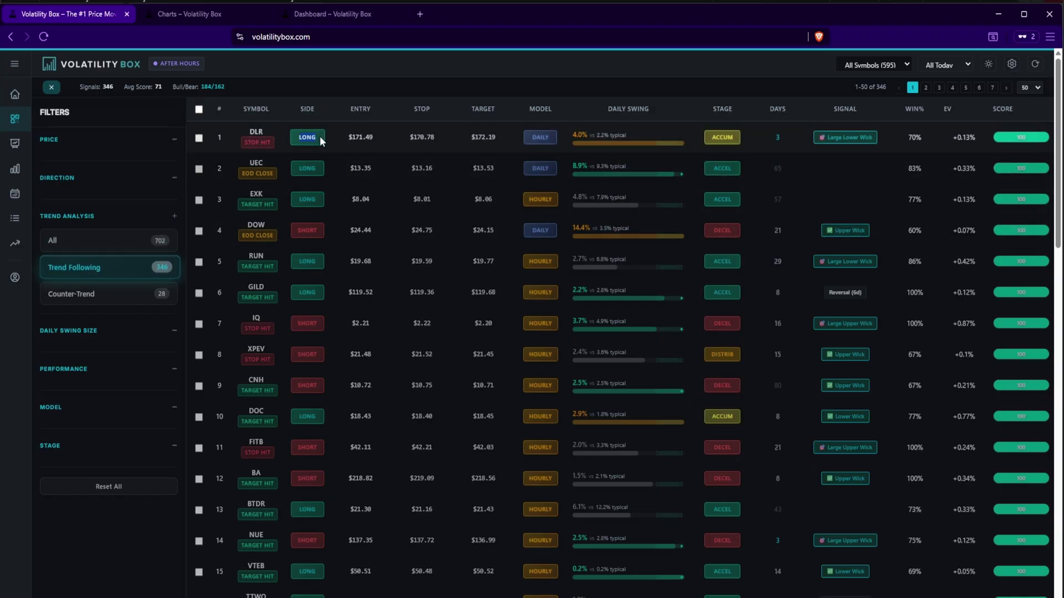
left_click_drag(711, 139, 741, 171)
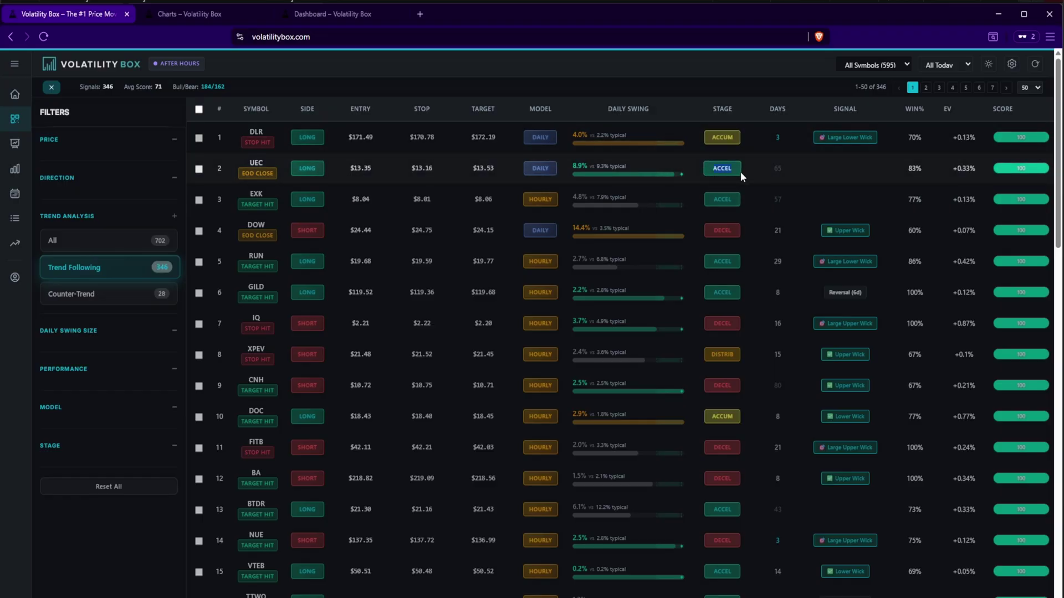
left_click_drag(295, 230, 348, 228)
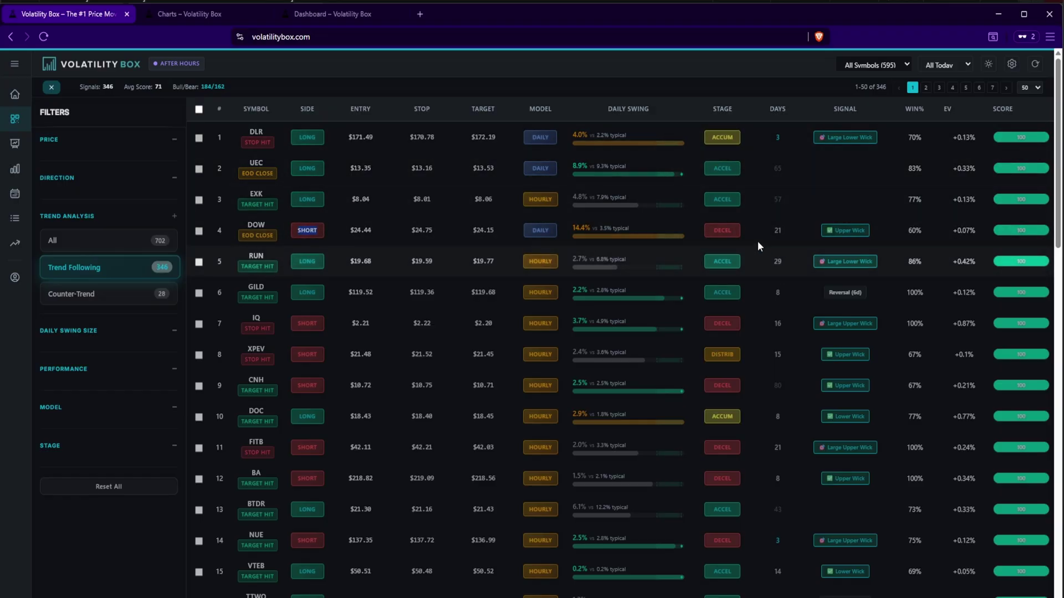
left_click_drag(713, 230, 724, 231)
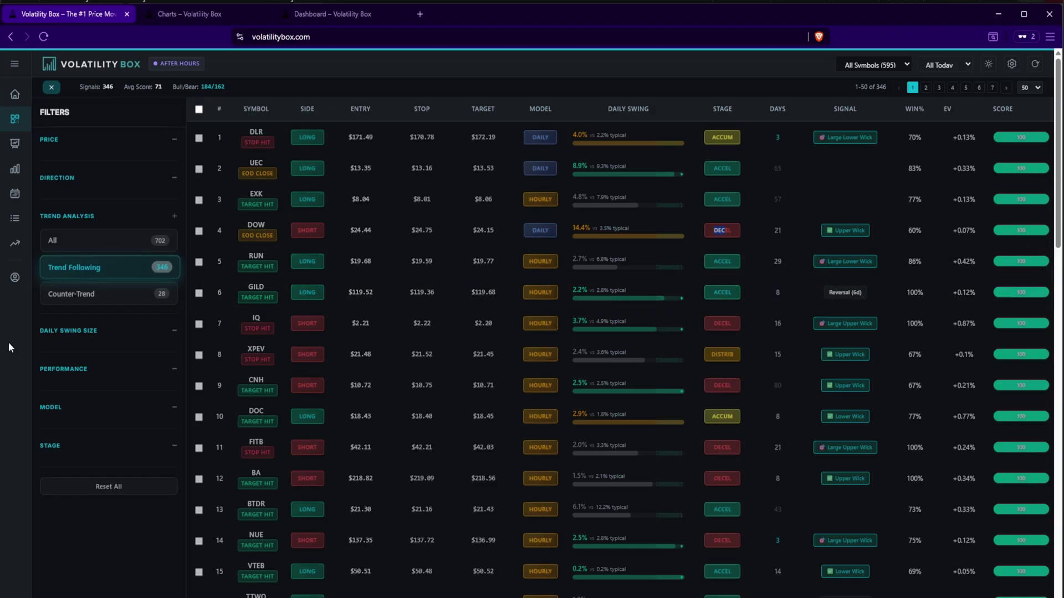
left_click(113, 302)
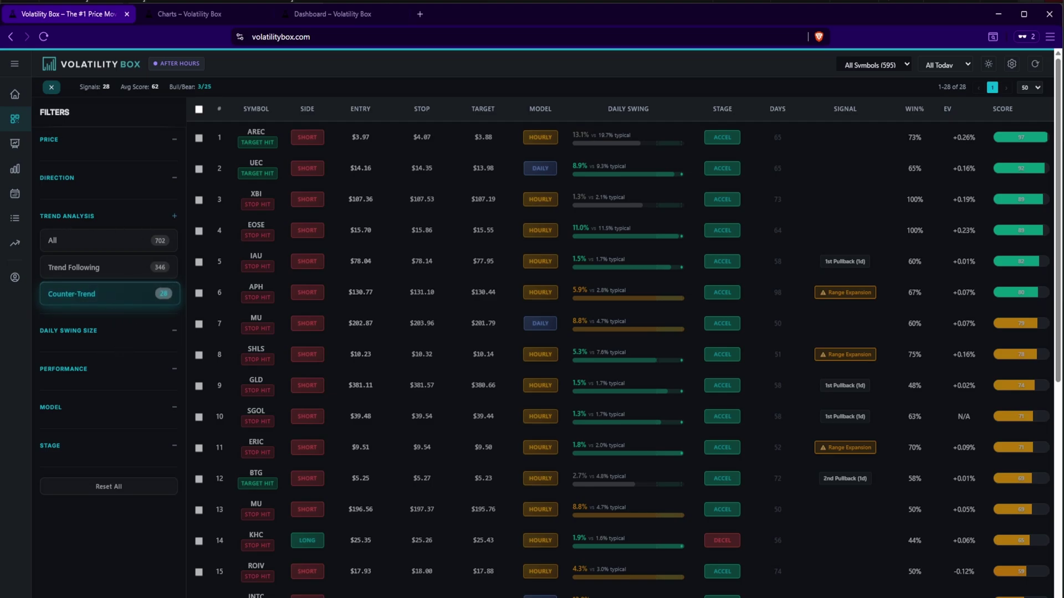
- Ink arrows at Counter-Trend, bracket the XBI–ERIC Side values, and write R/R beside APH's stop
left_click_drag(130, 279, 123, 304)
left_click_drag(110, 293, 114, 308)
mouse_move(284, 191)
left_mouse_down()
mouse_move(304, 280)
mouse_move(281, 440)
left_mouse_up()
mouse_move(383, 296)
left_mouse_down()
mouse_move(313, 332)
mouse_move(341, 334)
left_mouse_up()
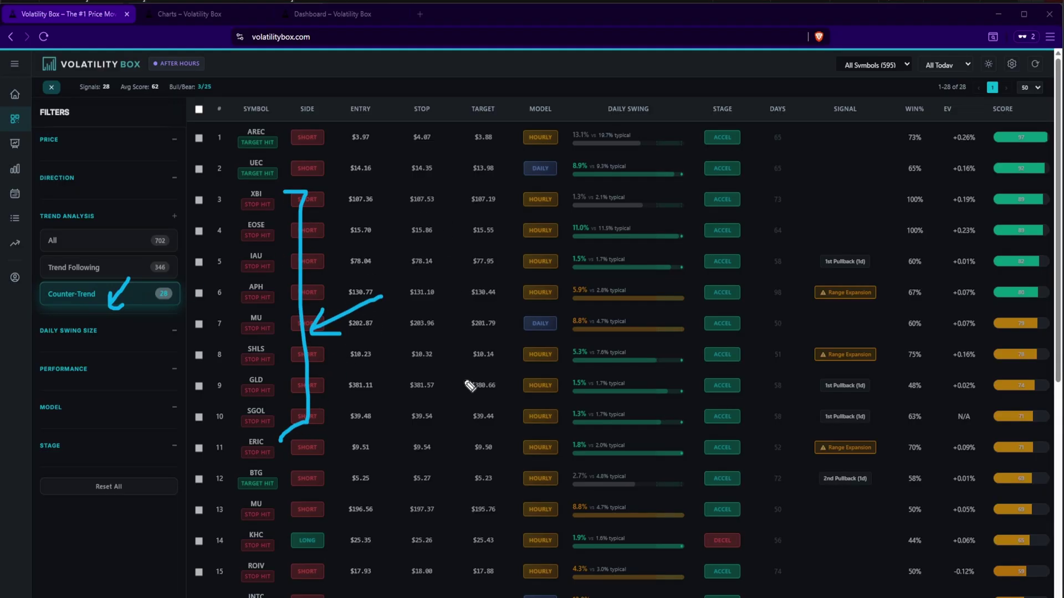
mouse_move(391, 271)
left_mouse_down()
mouse_move(394, 304)
mouse_move(429, 296)
mouse_move(431, 313)
left_mouse_up()
mouse_move(450, 272)
left_mouse_down()
mouse_move(450, 284)
mouse_move(477, 274)
mouse_move(409, 335)
left_mouse_up()
left_click_drag(532, 298, 409, 341)
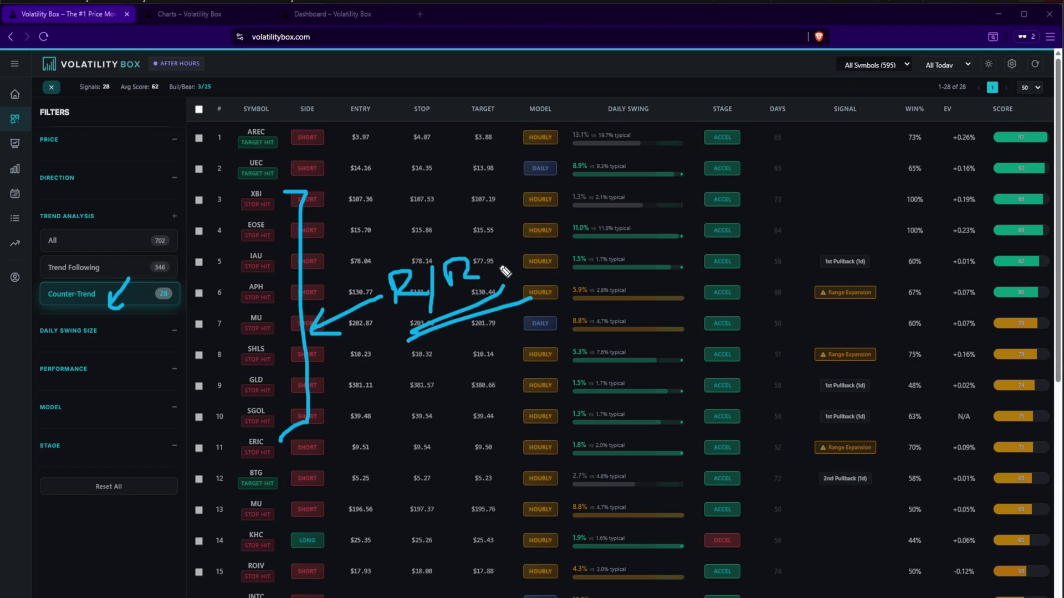
- Mark the Daily Swing heading, clear the ink, then mark AREC's daily swing percentage
left_click_drag(597, 120, 653, 94)
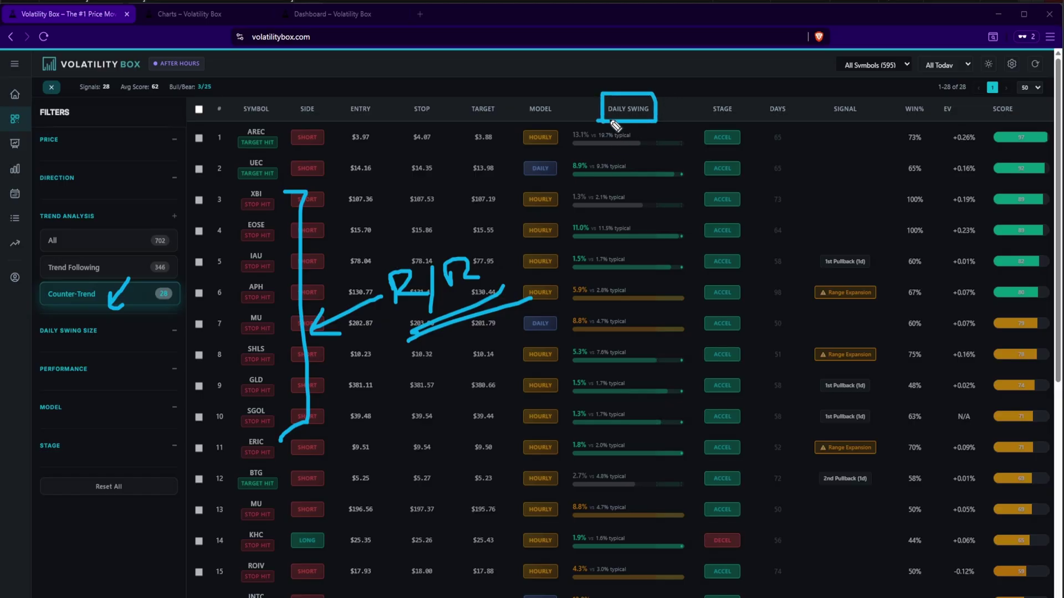
mouse_move(721, 87)
left_mouse_down()
mouse_move(687, 105)
mouse_move(701, 105)
left_mouse_up()
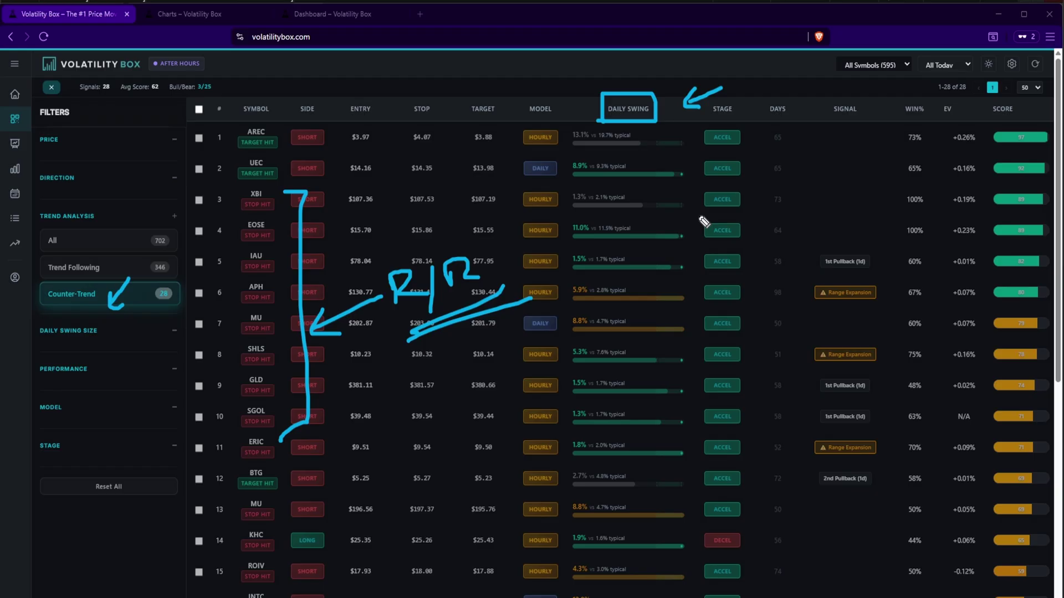
key("Escape")
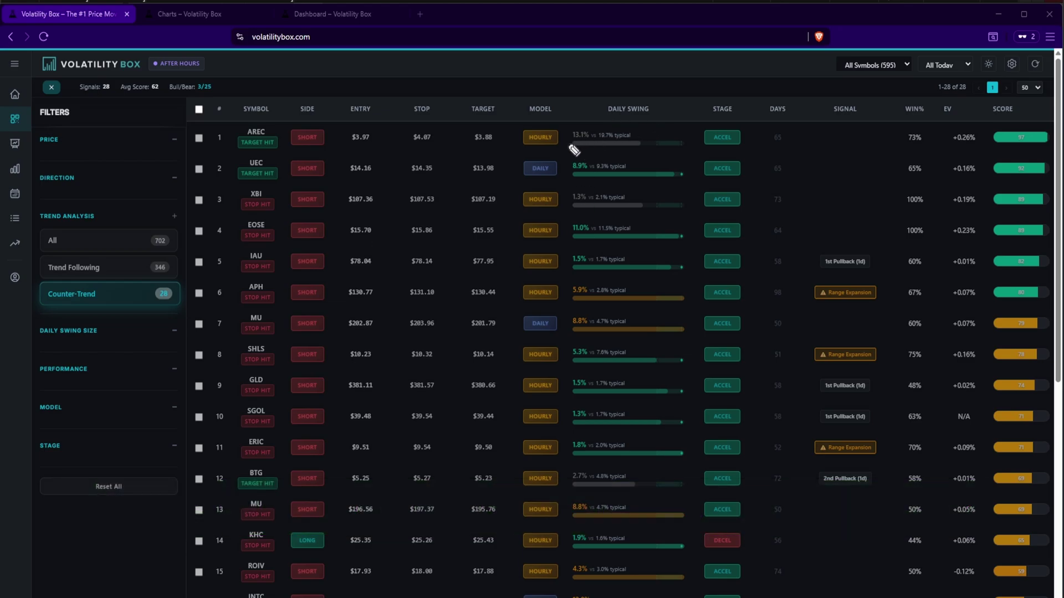
mouse_move(565, 144)
left_mouse_down()
mouse_move(592, 144)
mouse_move(564, 128)
mouse_move(598, 131)
left_mouse_up()
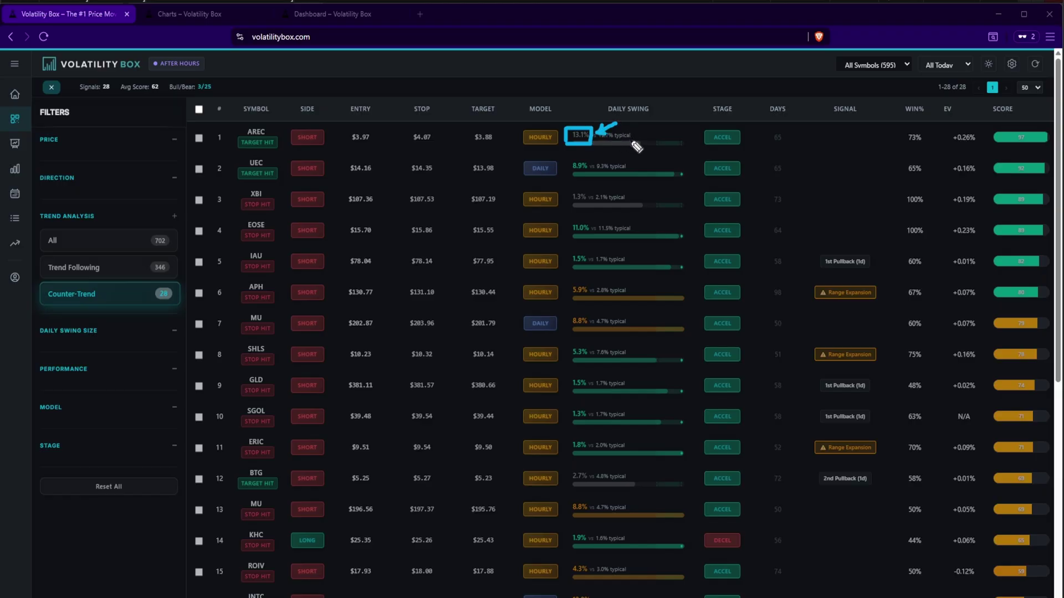
mouse_move(598, 143)
left_mouse_down()
mouse_move(638, 145)
mouse_move(620, 135)
left_mouse_up()
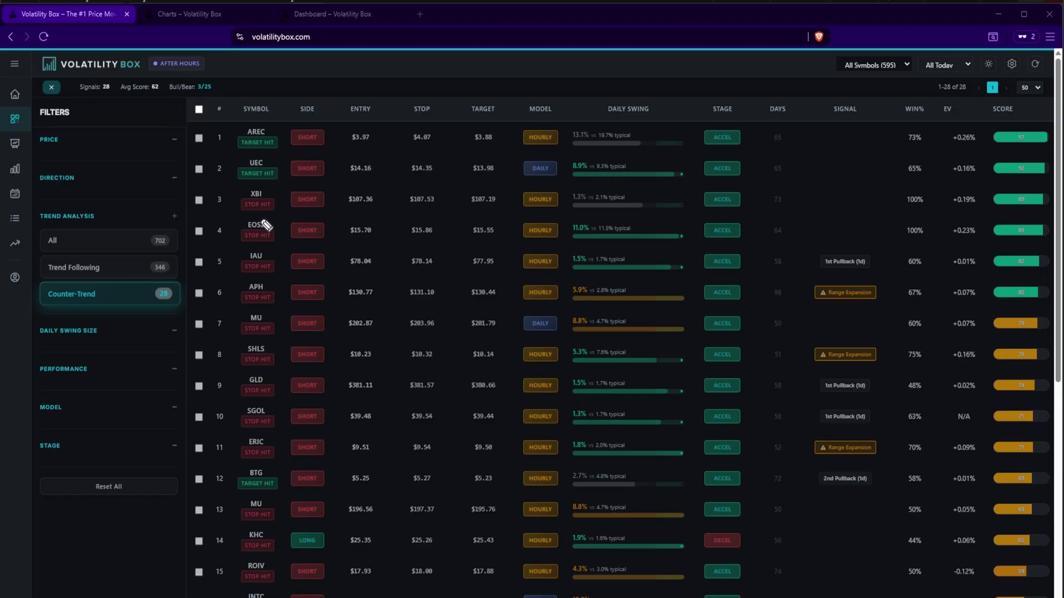
- Limit the scanner to S&P 100 symbols and highlight KHC's DECEL stage and the DAYS heading
left_click(878, 67)
left_click(869, 110)
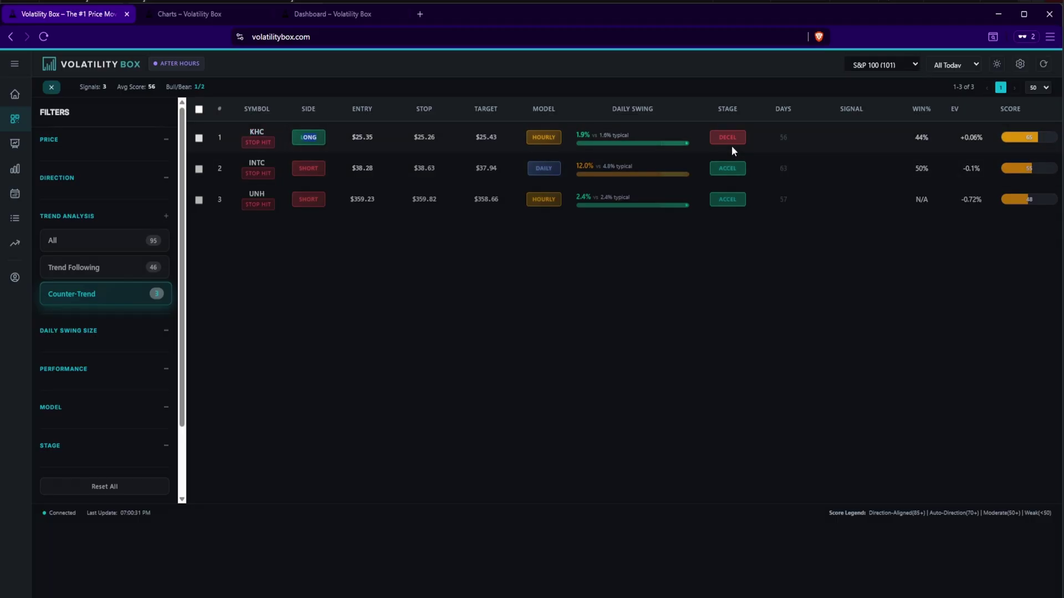
left_click_drag(731, 141, 714, 138)
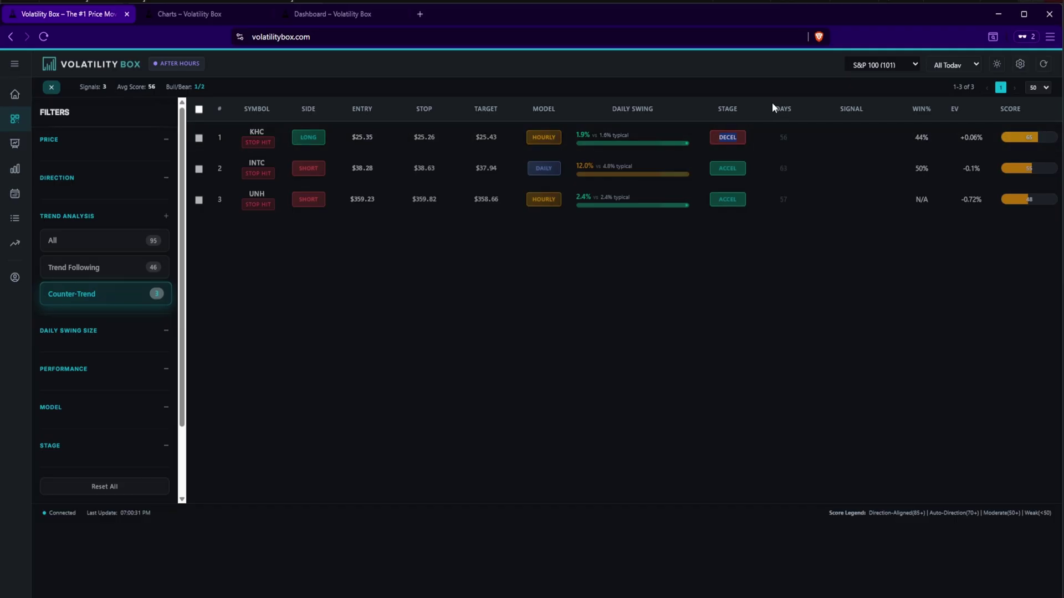
left_click_drag(770, 106, 799, 107)
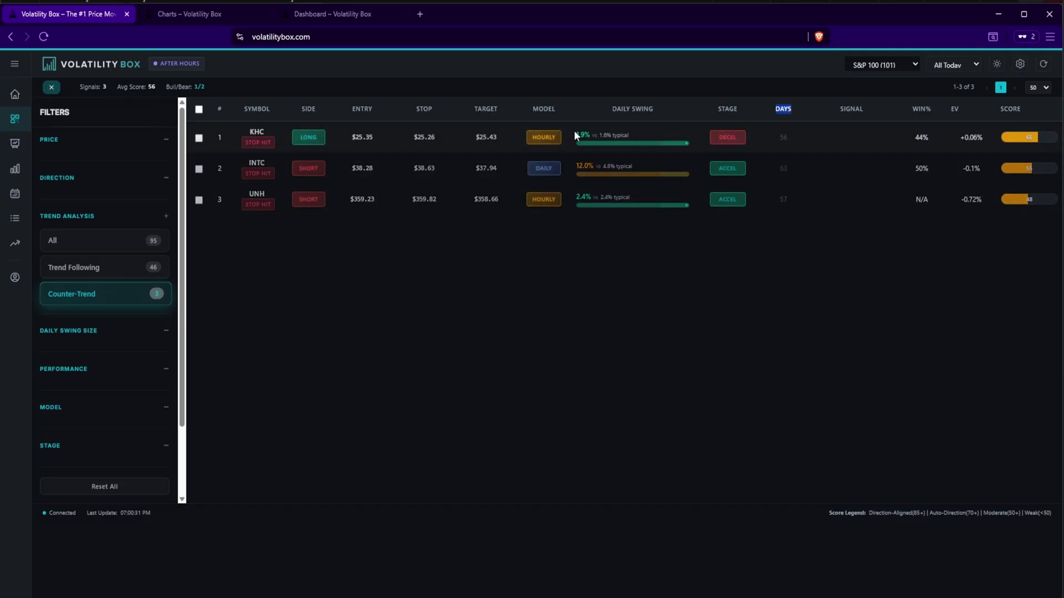
mouse_move(574, 131)
left_mouse_down()
mouse_move(635, 132)
mouse_move(651, 165)
mouse_move(581, 131)
left_mouse_up()
- Compare KHC's daily and typical swing, note its STOP HIT status, and open KHC's chart in a new tab
left_click(604, 145)
left_click(597, 182)
left_click_drag(583, 135, 632, 137)
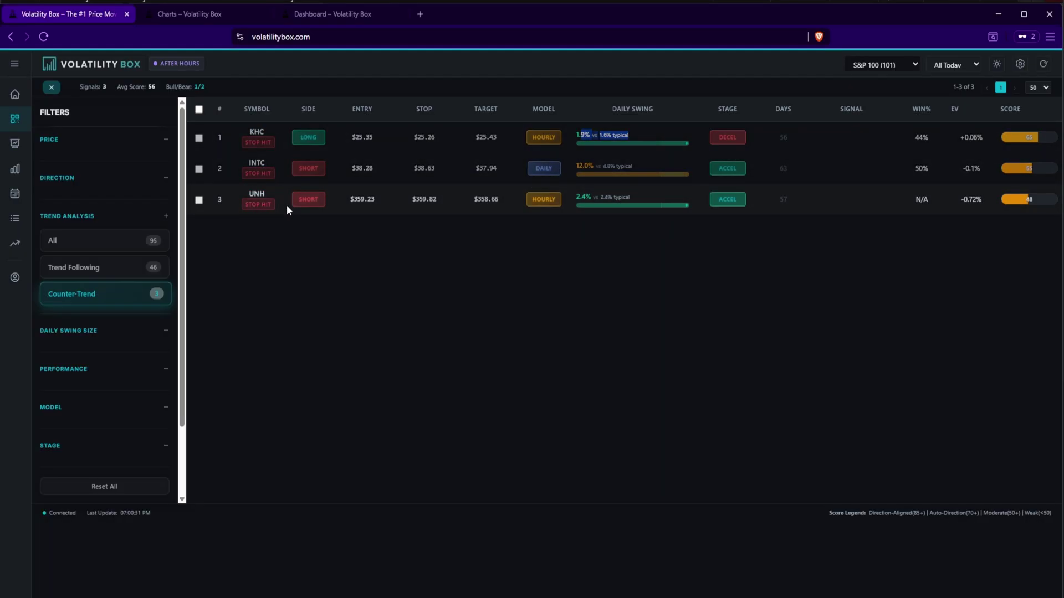
double_click(253, 143)
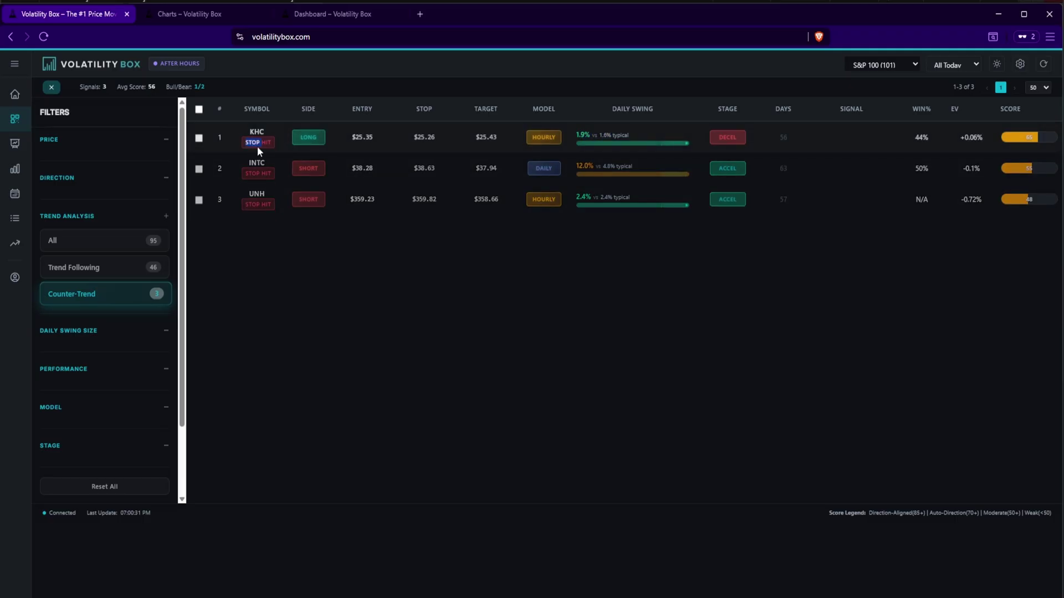
middle_click(257, 133)
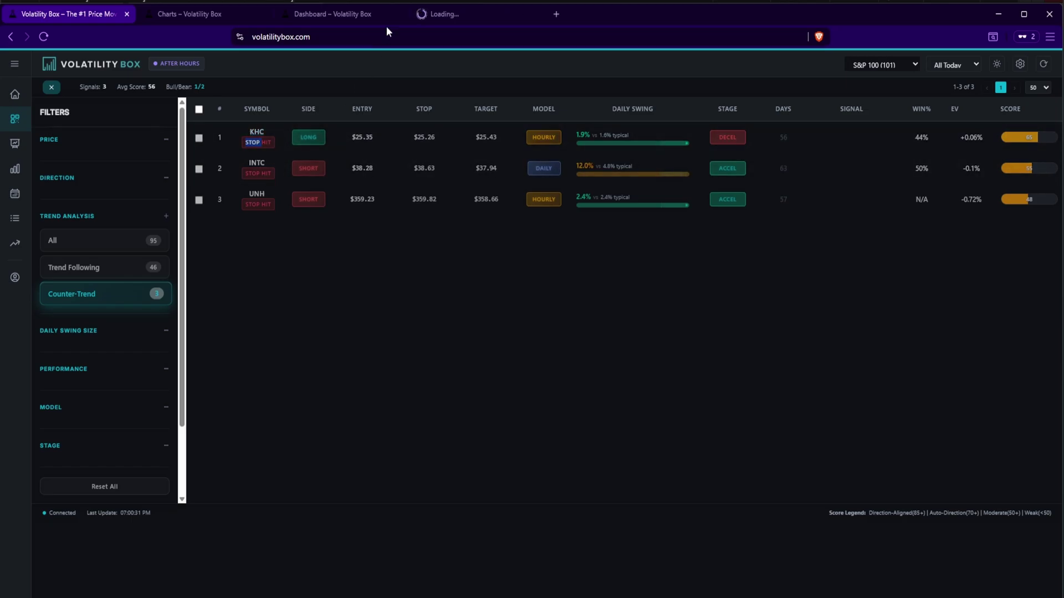
left_click(452, 15)
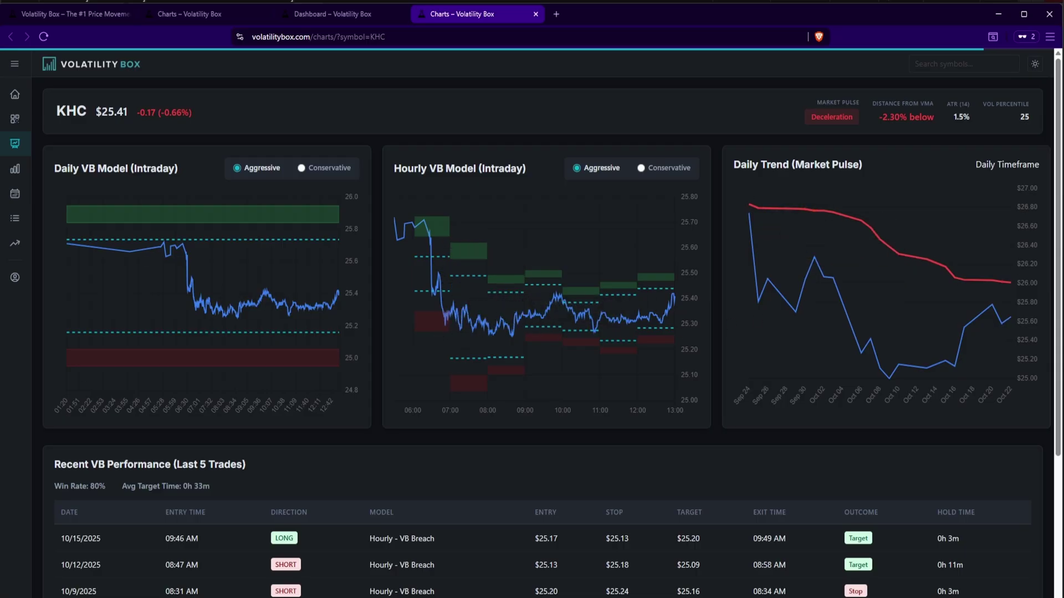
mouse_move(422, 331)
left_mouse_down()
mouse_move(507, 331)
mouse_move(564, 303)
left_mouse_up()
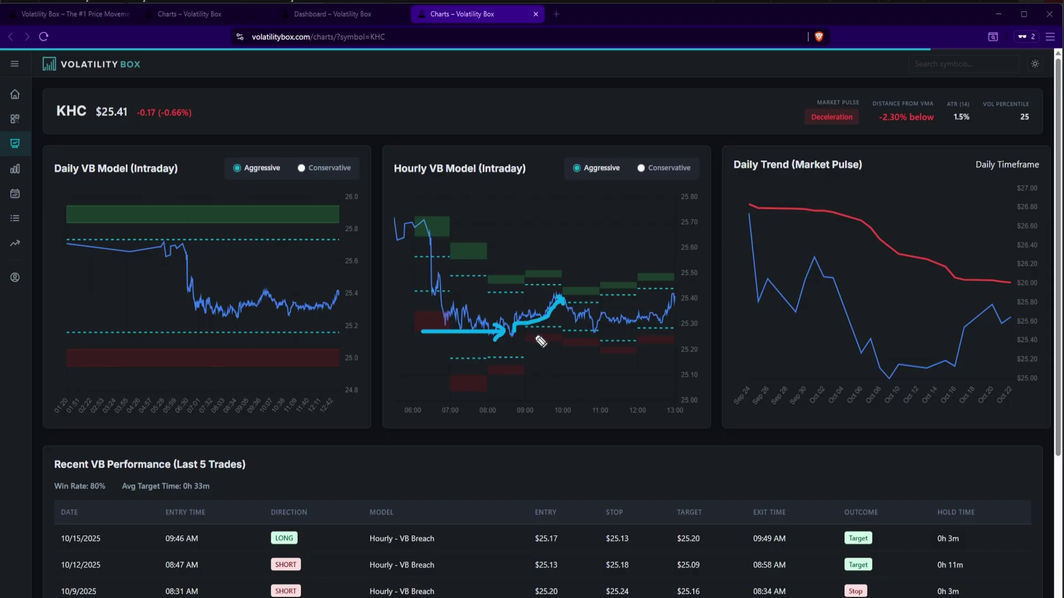
left_click_drag(470, 359, 508, 357)
key("Escape")
- On the signals table, set the status filter to Open, then to Stop Hit, and review INTC's swing
left_click(72, 13)
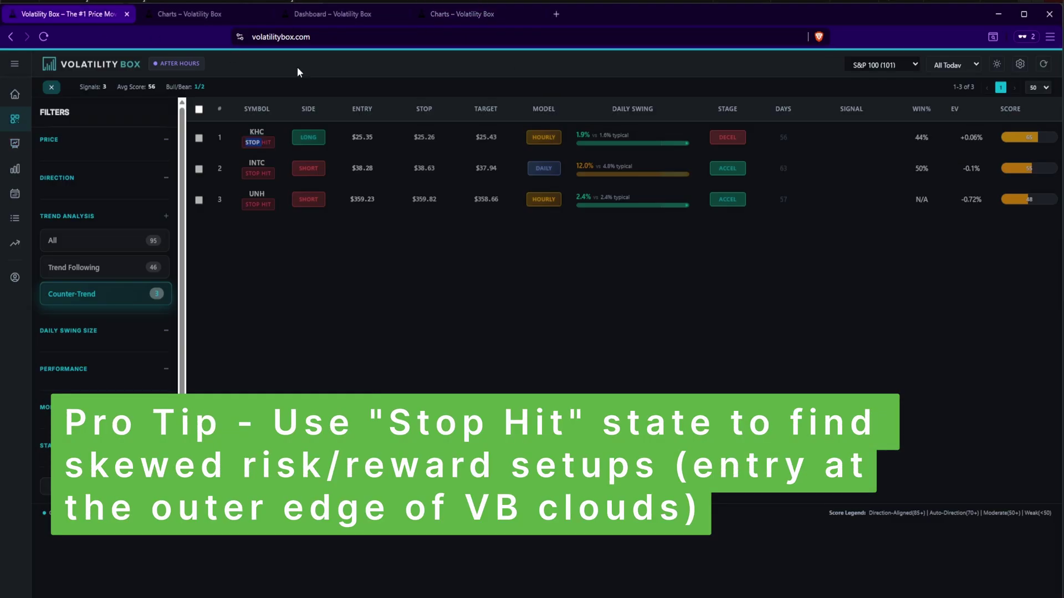
left_click(938, 68)
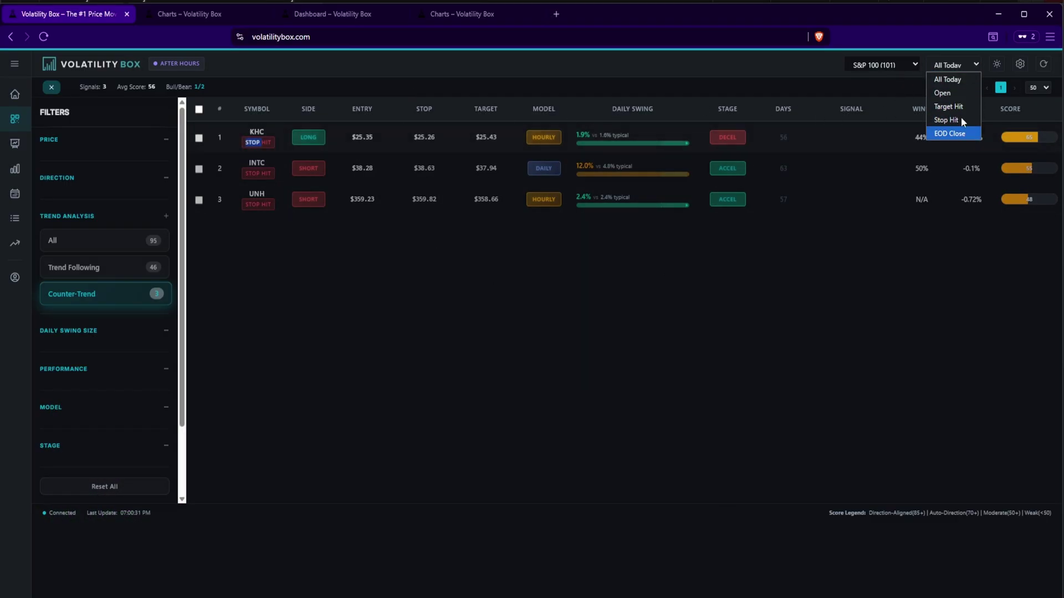
left_click(965, 95)
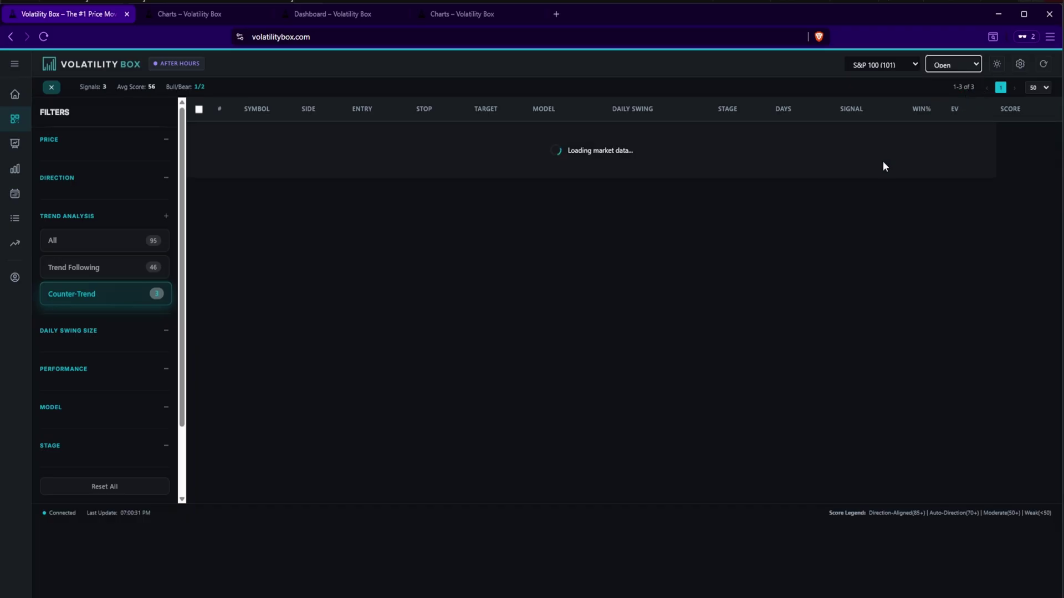
left_click(962, 65)
left_click(957, 107)
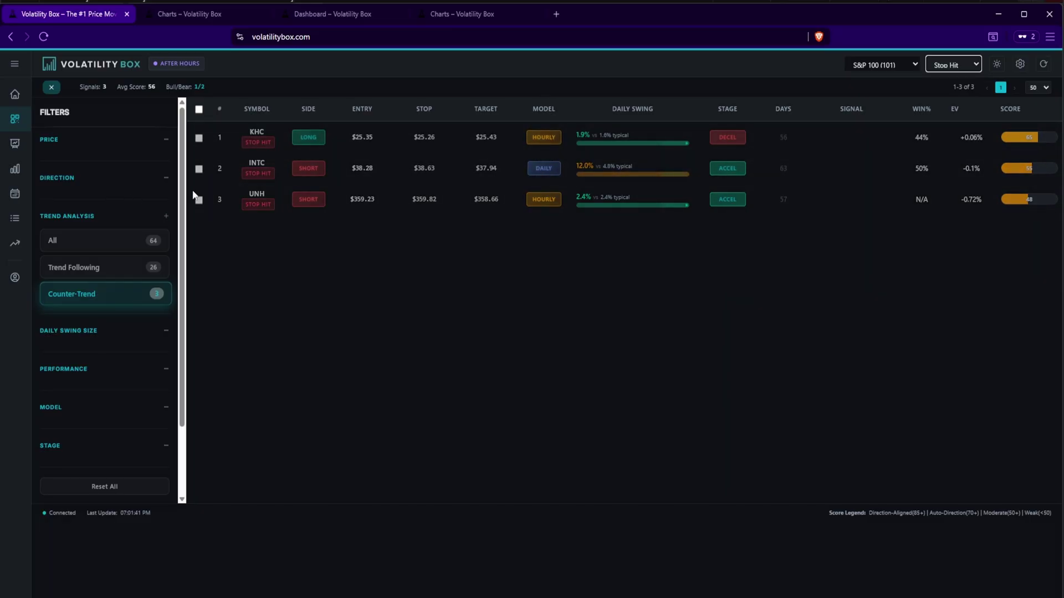
left_click(537, 175)
left_click(613, 167)
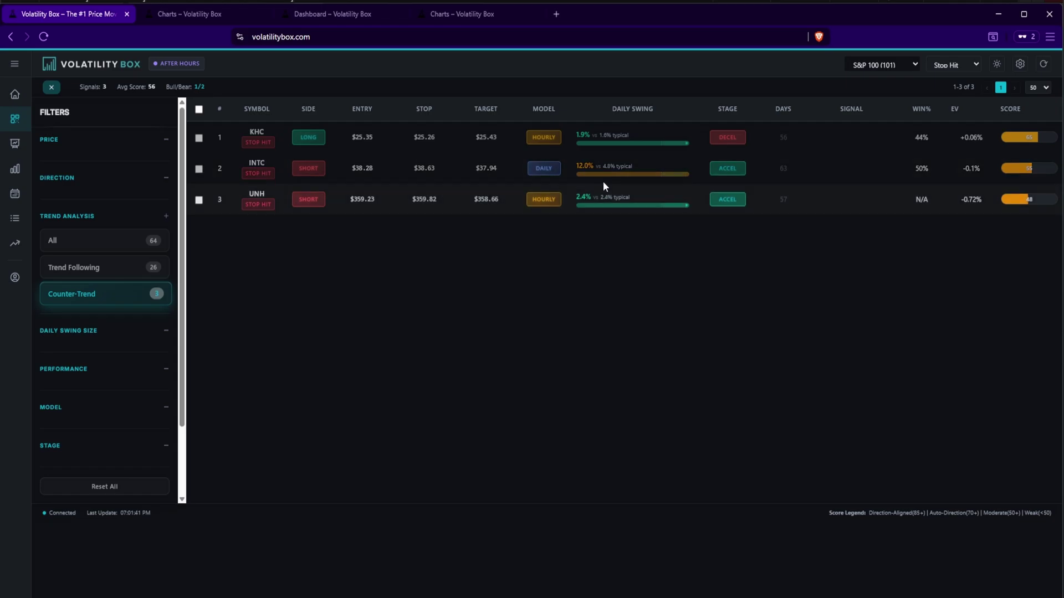
- Open INTC's chart page in a new tab, replacing the old KHC chart tab
middle_click(255, 164)
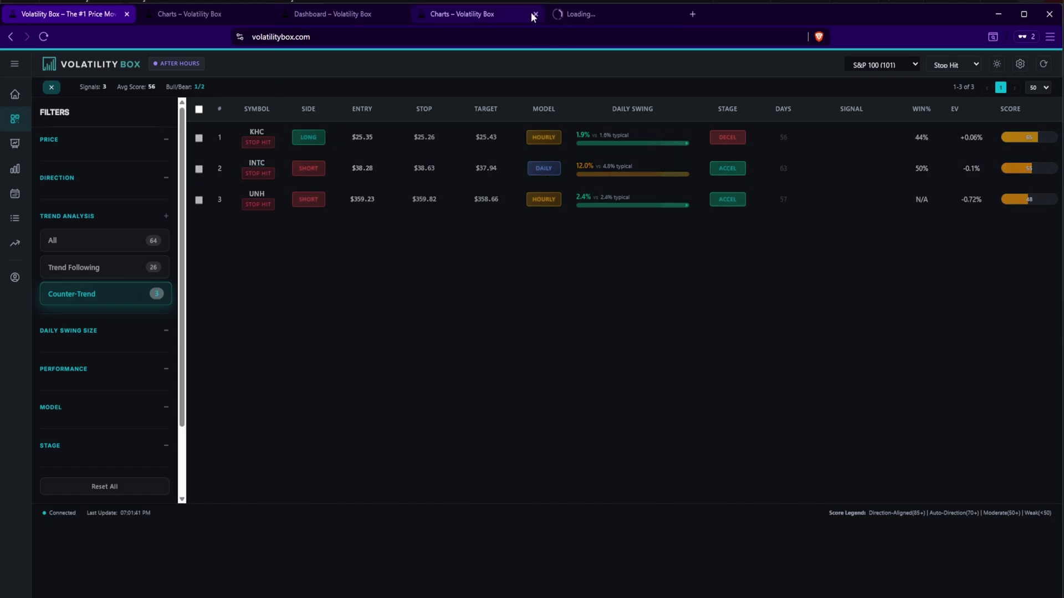
left_click(535, 14)
left_click(484, 15)
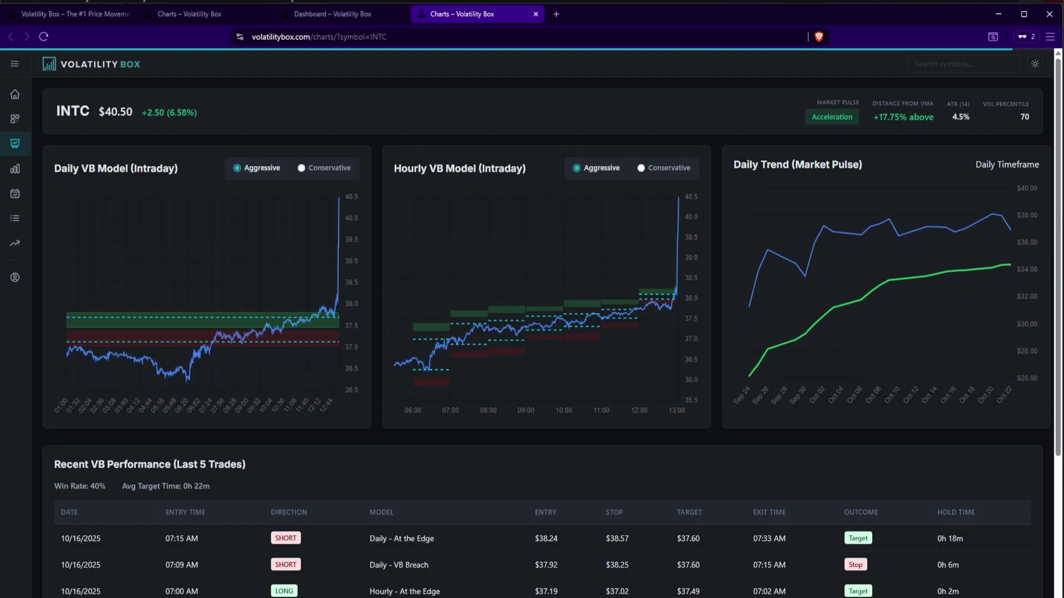
mouse_move(192, 251)
left_mouse_down()
mouse_move(183, 327)
mouse_move(205, 317)
left_mouse_up()
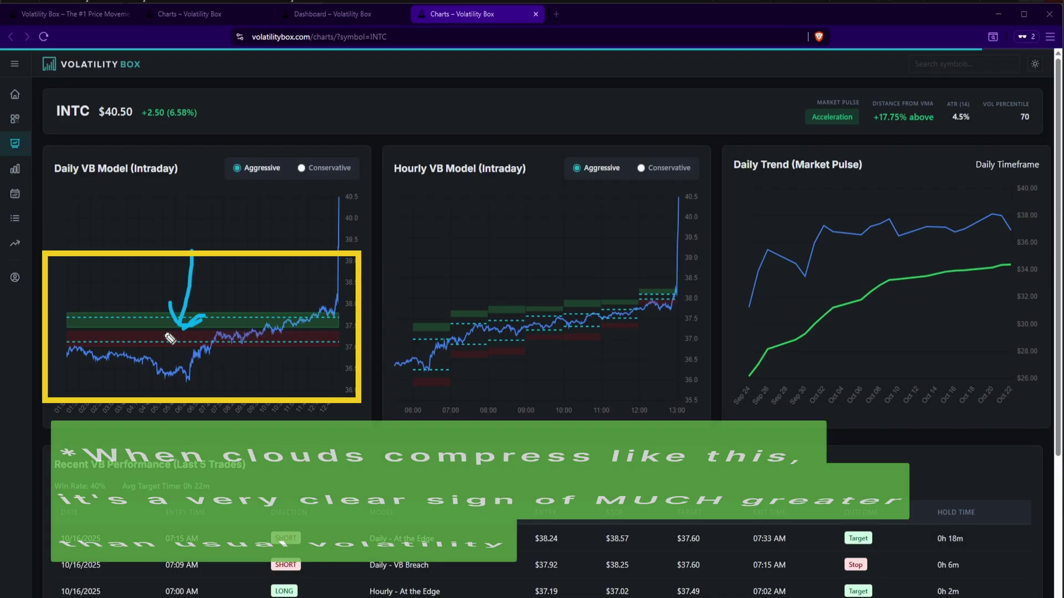
key("Escape")
- Toggle INTC's daily model to Conservative and back to Aggressive, then check the Dashboard and DLR tabs
left_click(326, 173)
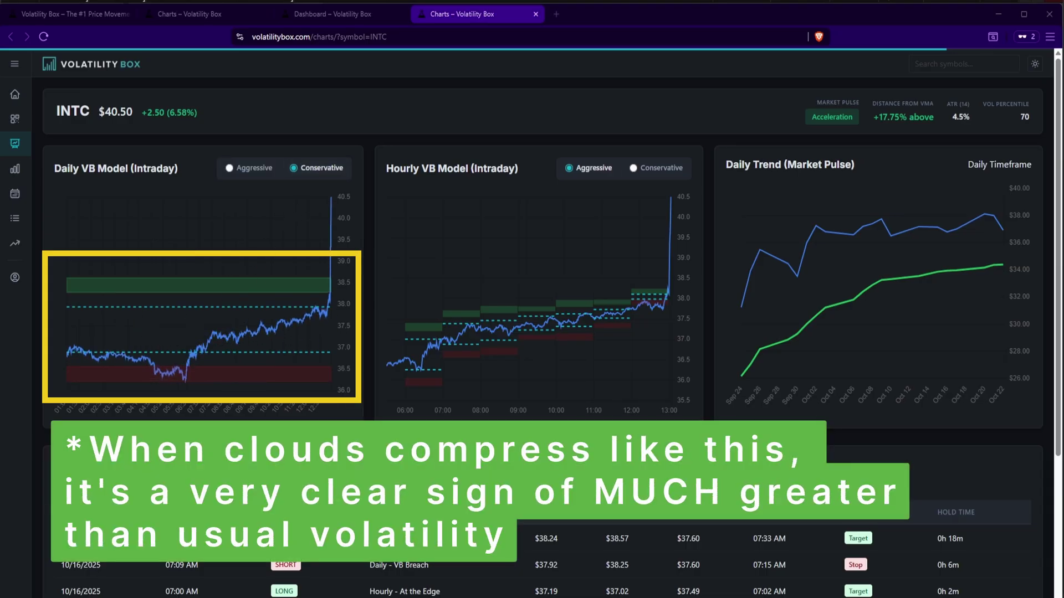
left_click_drag(269, 261, 295, 277)
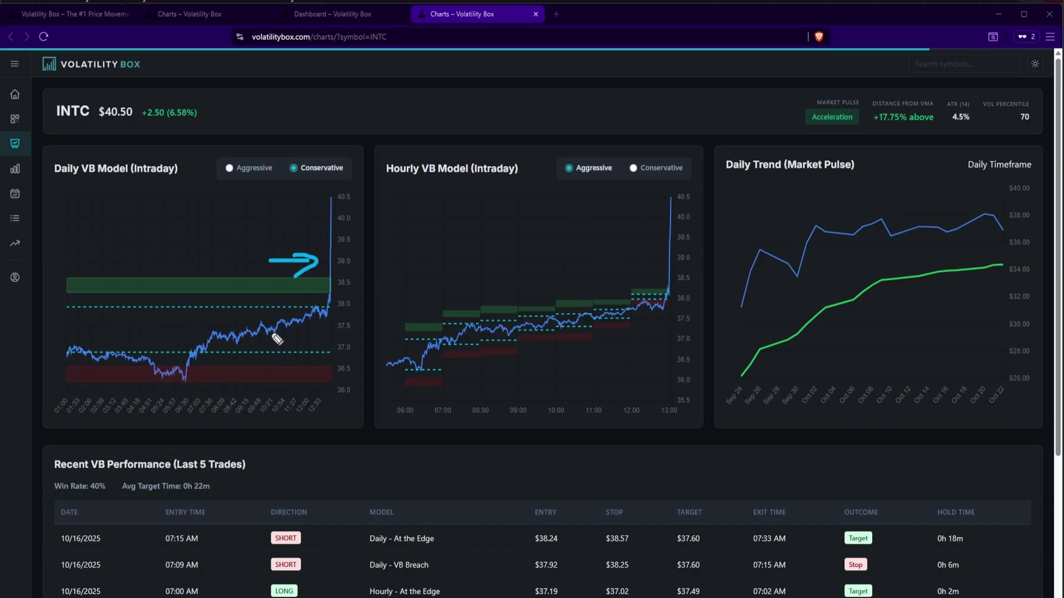
left_click_drag(261, 347, 327, 285)
key("Escape")
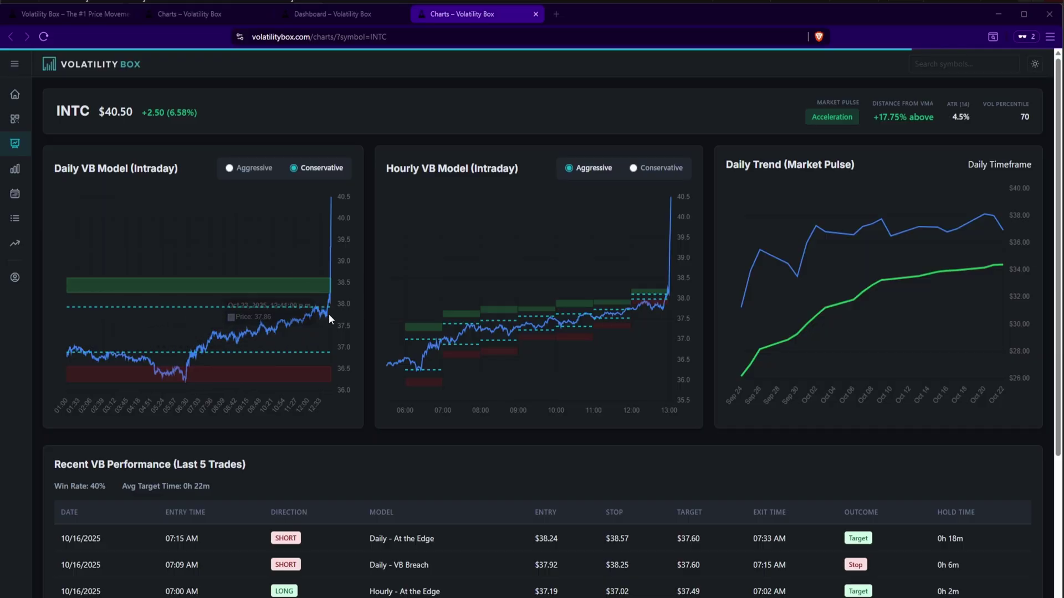
left_click(260, 167)
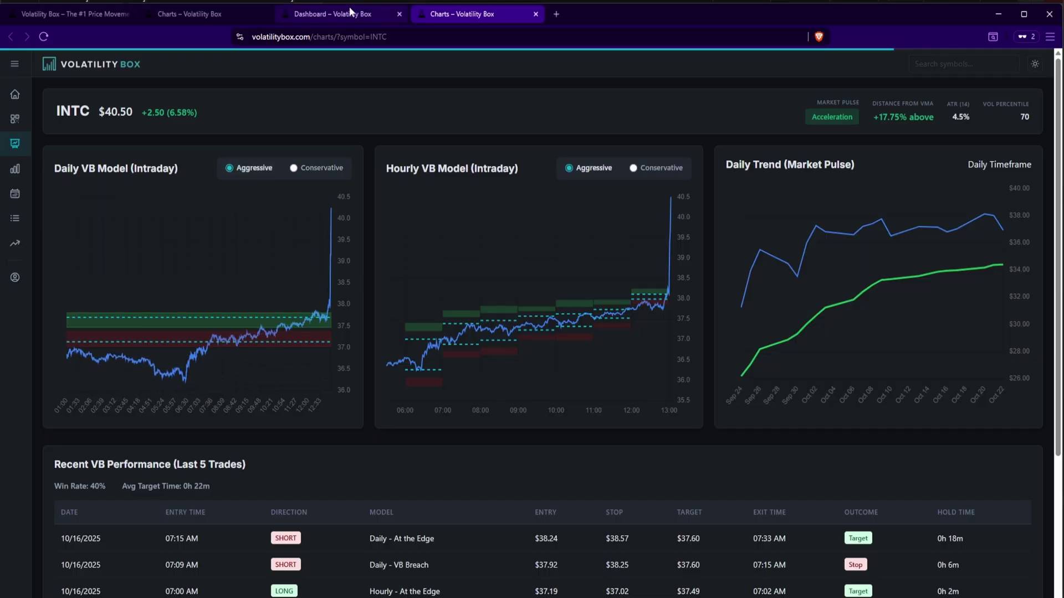
left_click(326, 14)
left_click(185, 16)
- Highlight INTC's 12.0 daily swing, 4.8% typical swing and 63 days, then bring up the status list
left_click(80, 14)
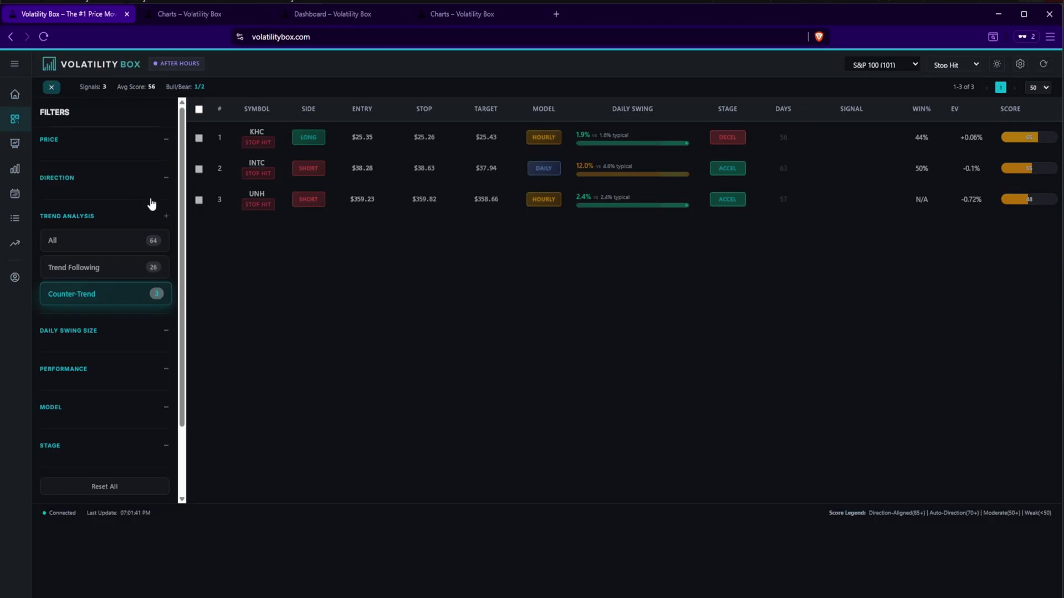
double_click(592, 166)
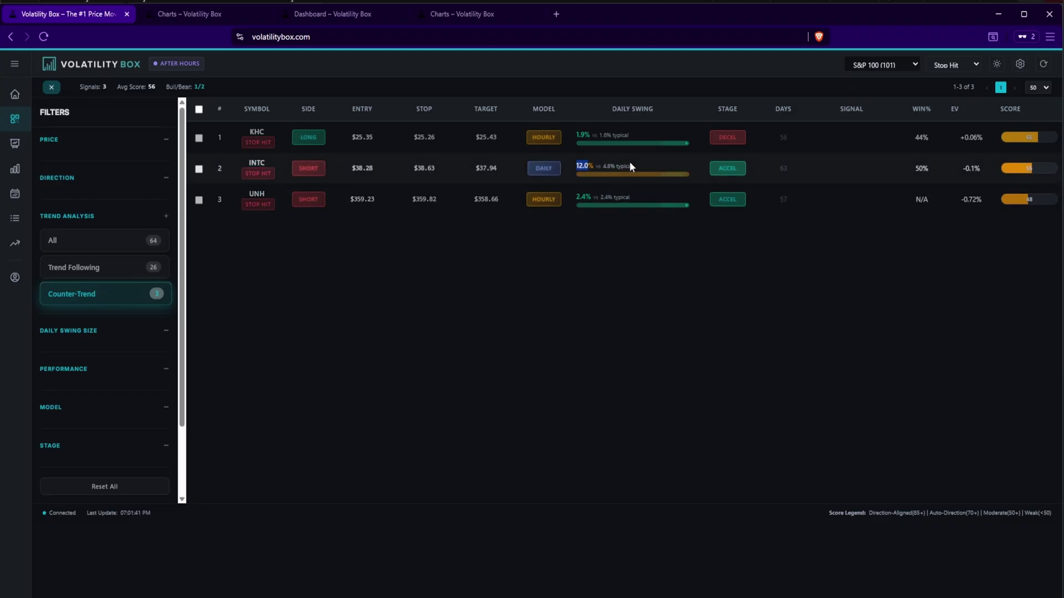
left_click_drag(595, 166, 634, 166)
double_click(784, 169)
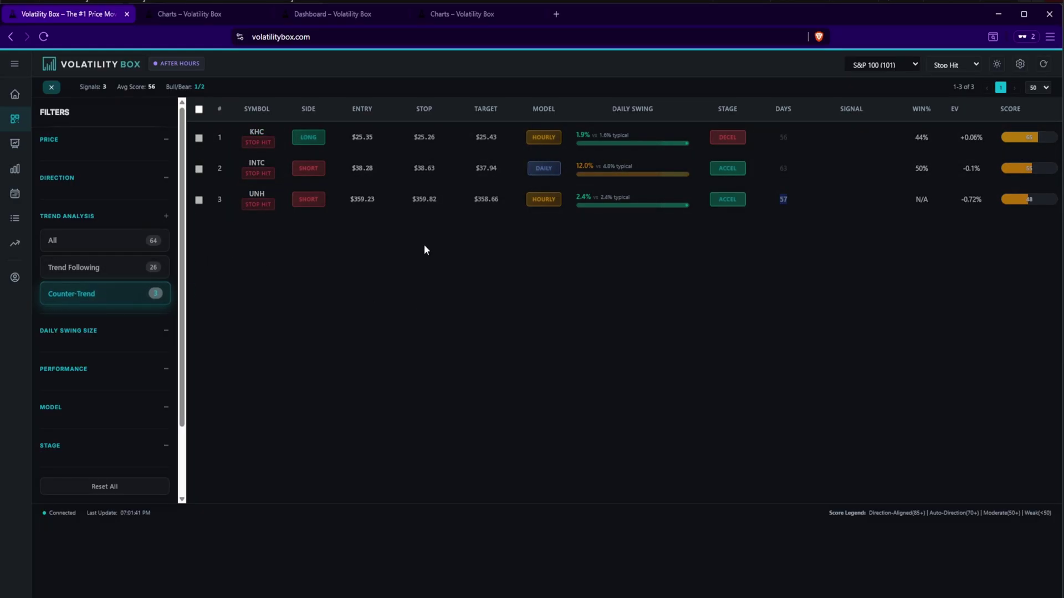
left_click(953, 65)
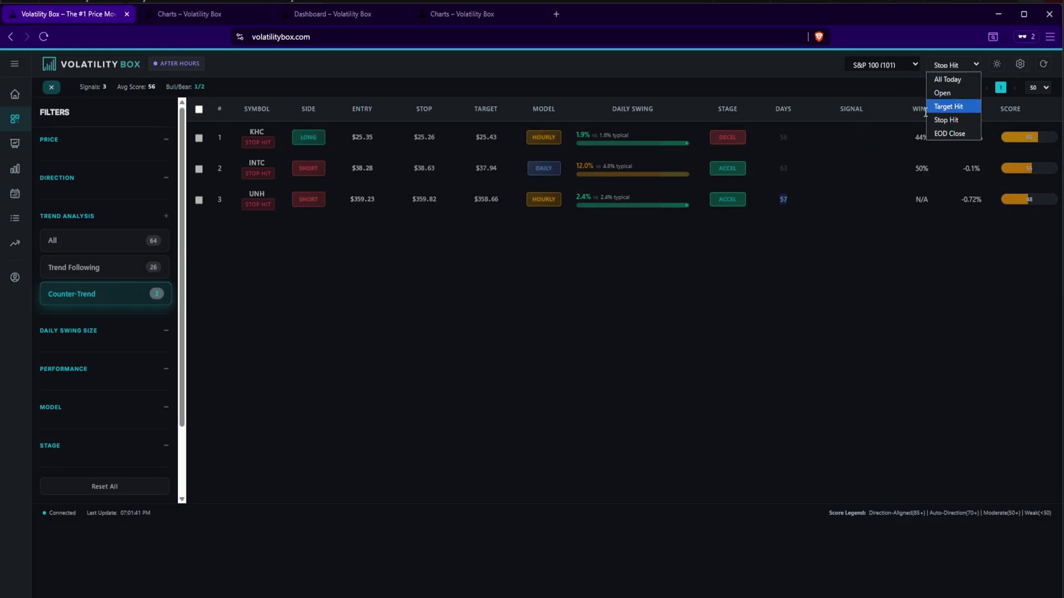
- Show all of today's signals, of every status and every trend type
left_click(958, 84)
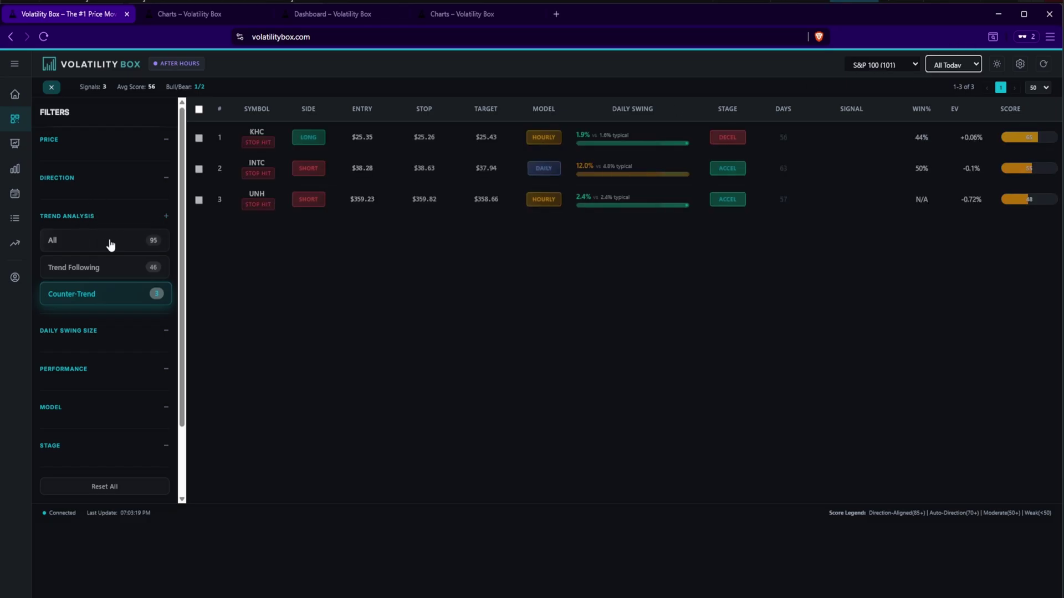
left_click(58, 241)
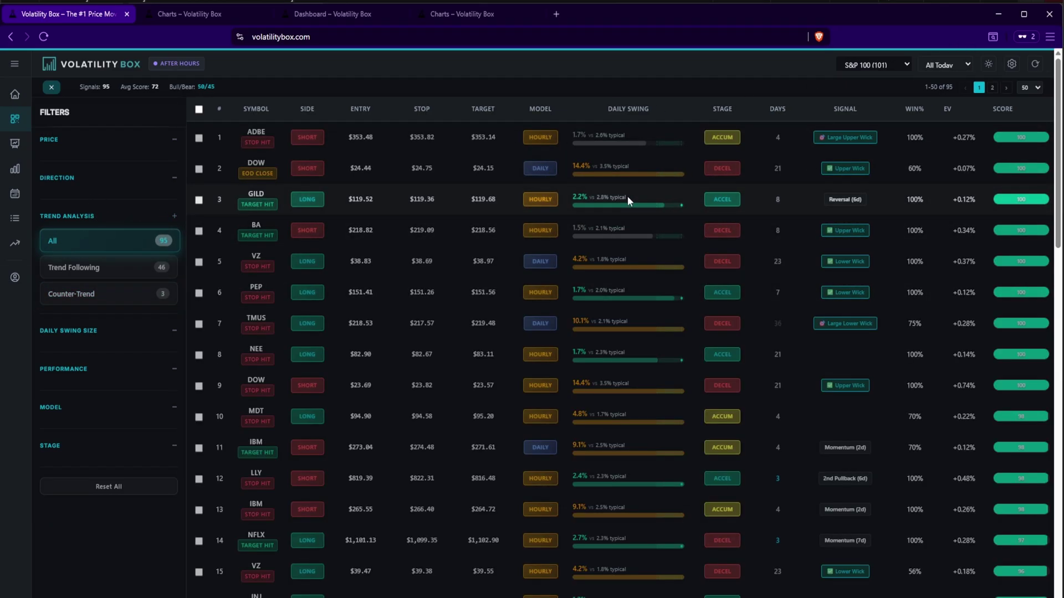
left_click(114, 221)
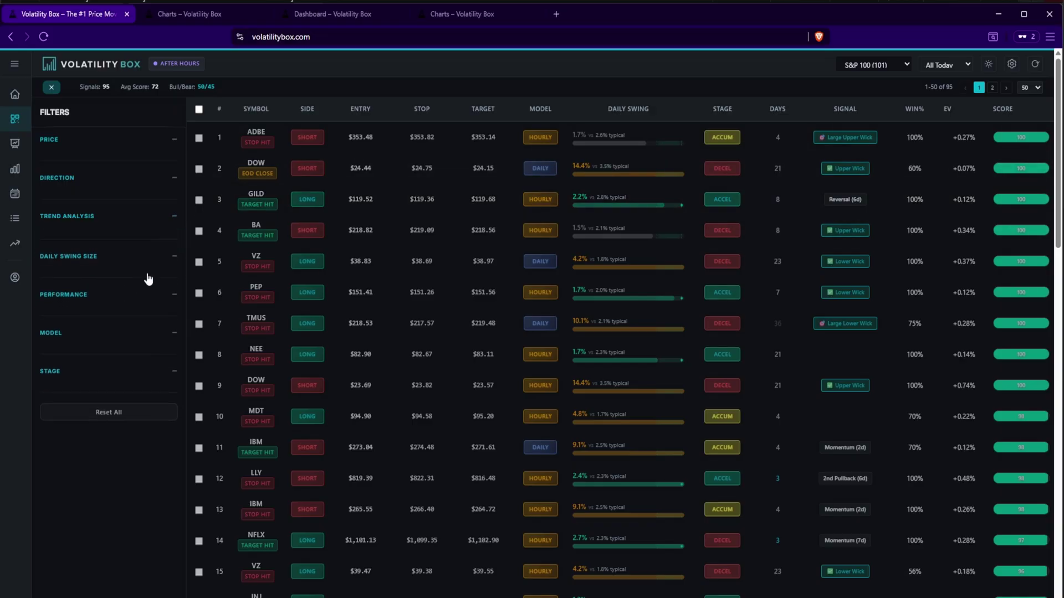
- Try Counter-Trend only, highlight INTC's 12.0% daily swing, then reset Trend Analysis to All
left_click(72, 217)
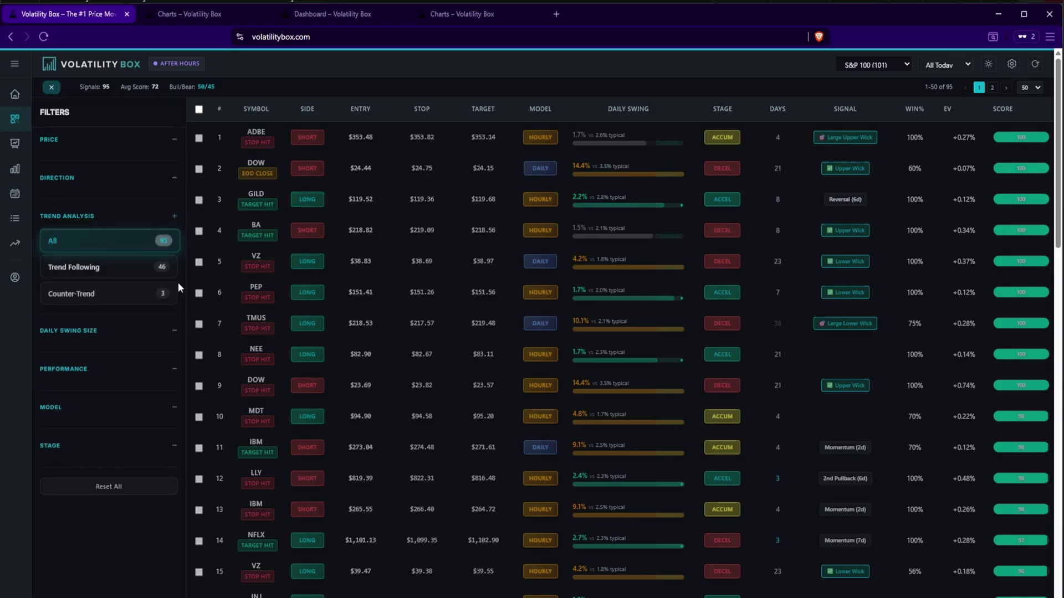
left_click(115, 302)
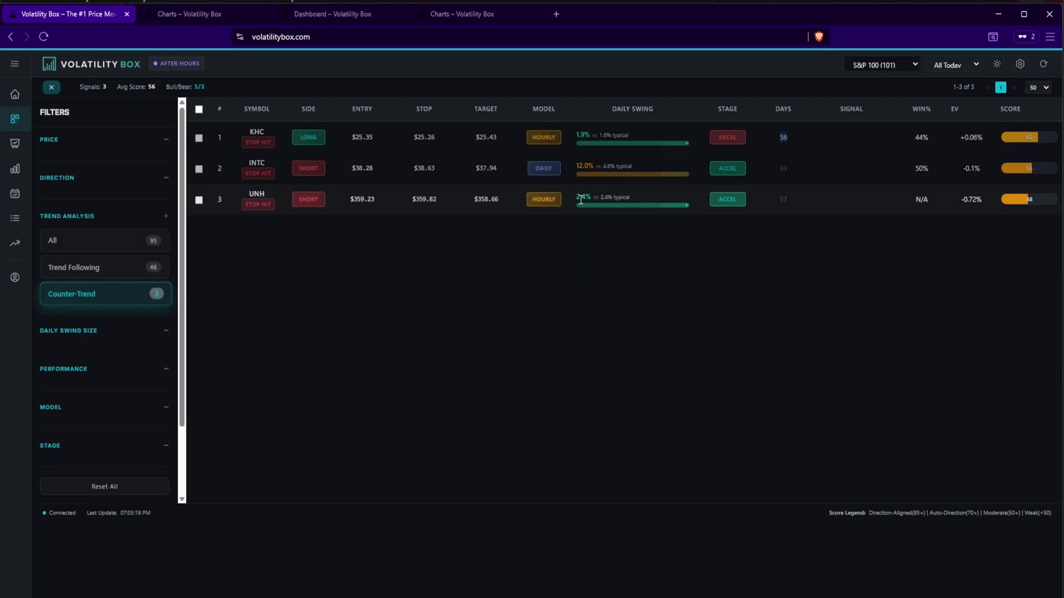
double_click(584, 165)
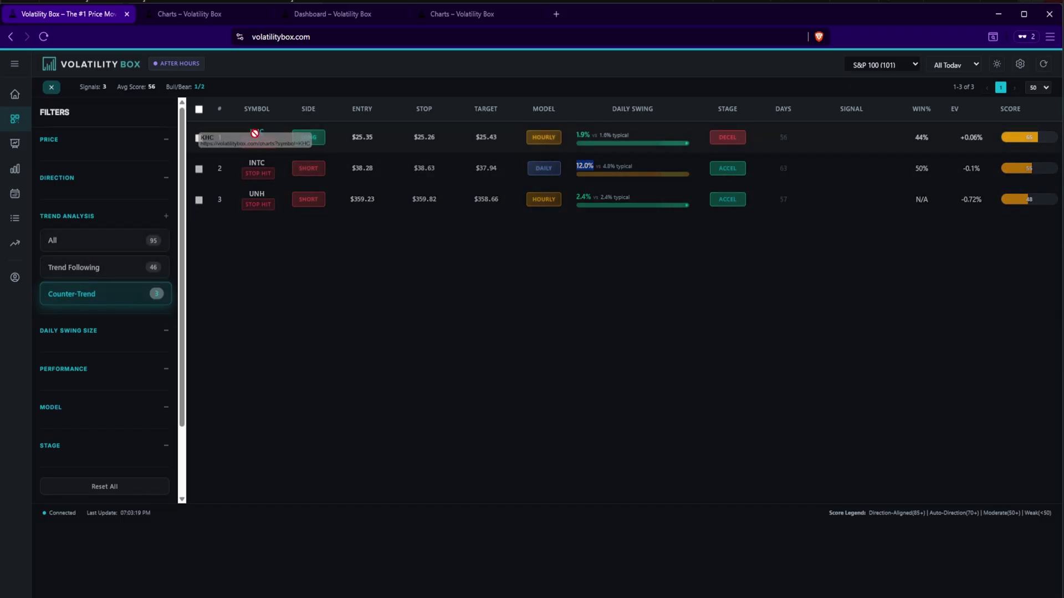
left_click(88, 240)
left_click(140, 218)
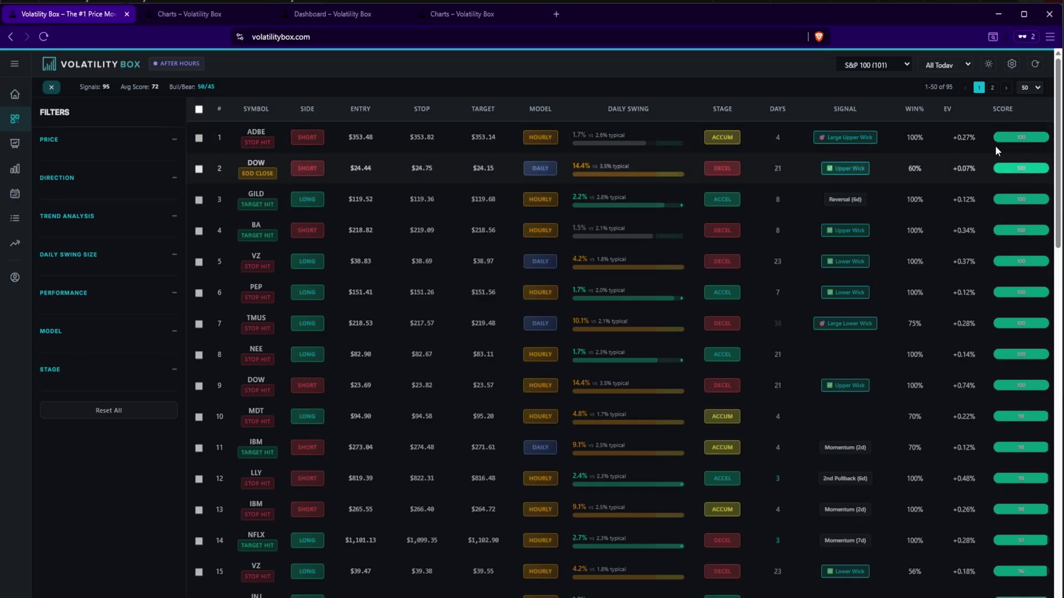
double_click(1000, 109)
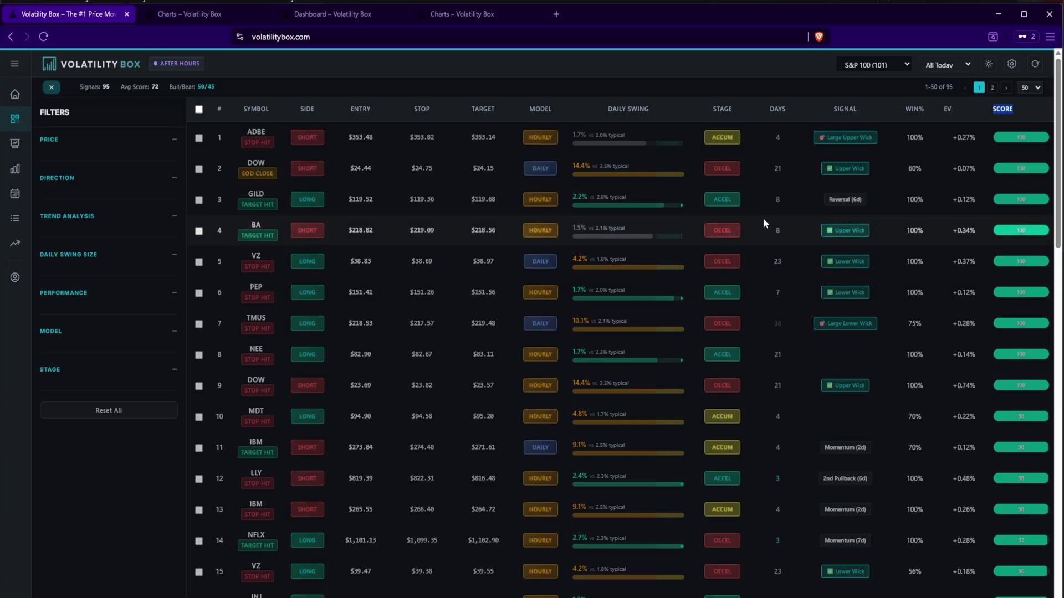
scroll(1015, 412, "down", 15)
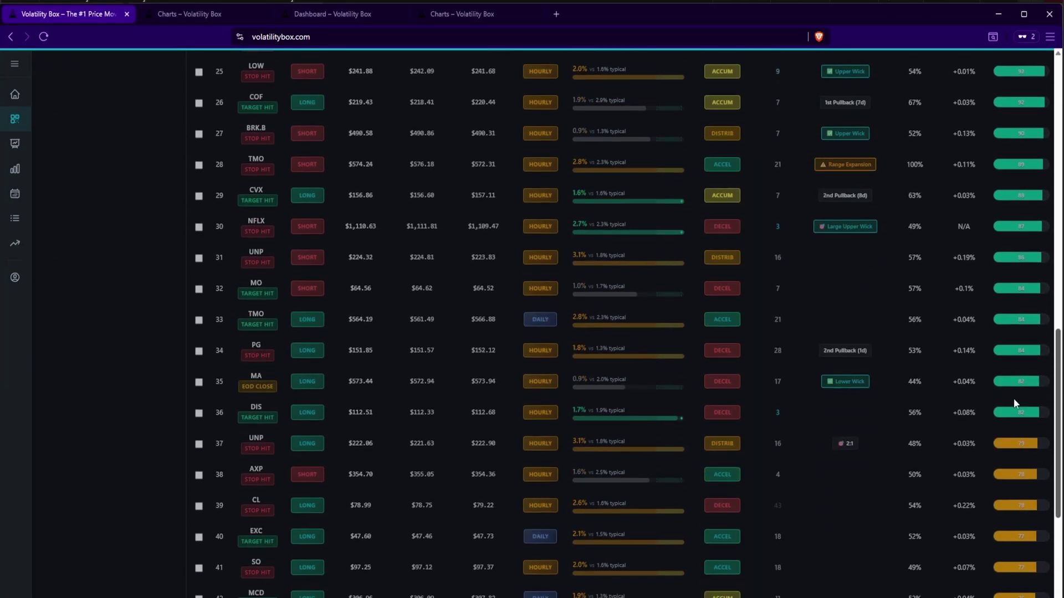
scroll(1015, 413, "up", 15)
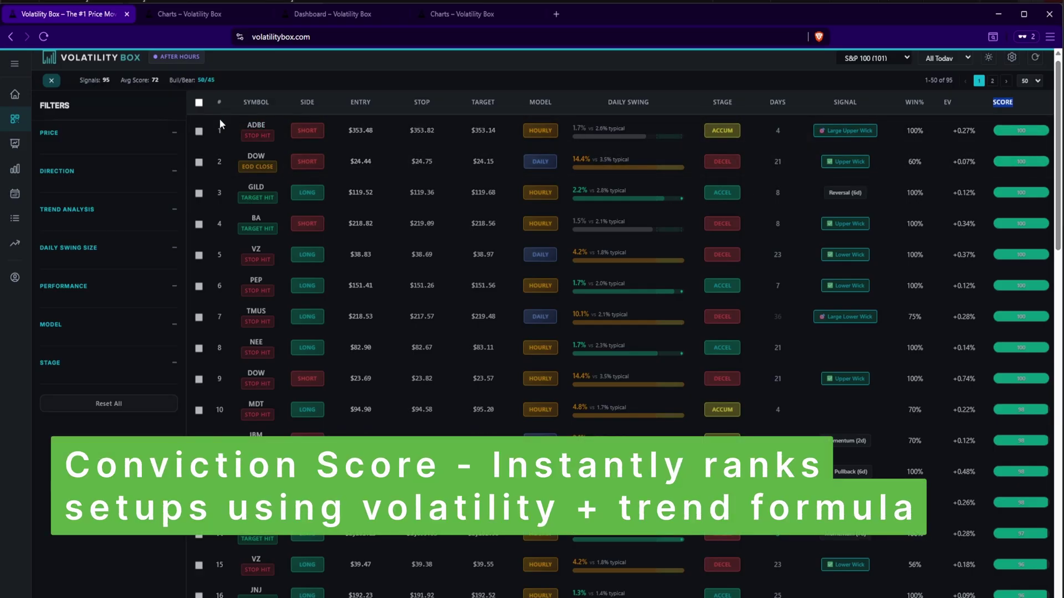
double_click(217, 102)
double_click(1038, 103)
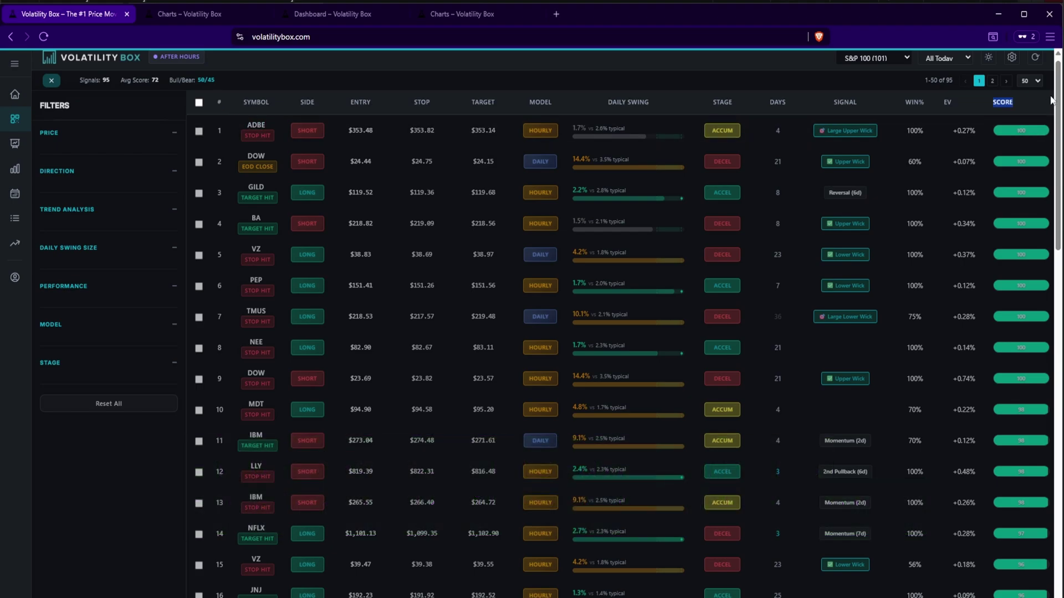
scroll(1037, 357, "down", 14)
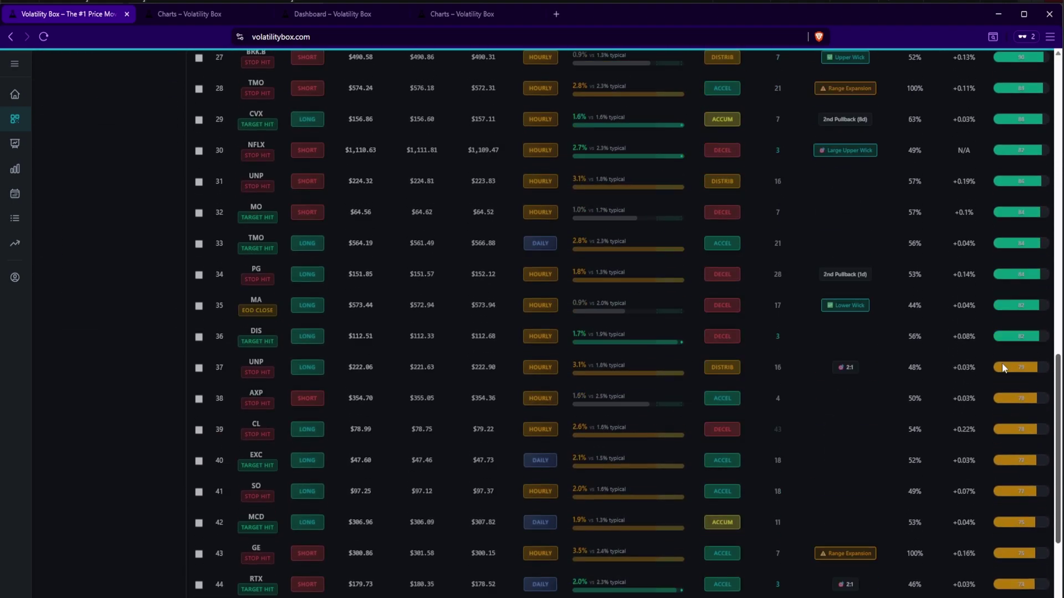
scroll(996, 498, "down", 5)
scroll(969, 347, "up", 20)
scroll(996, 194, "down", 18)
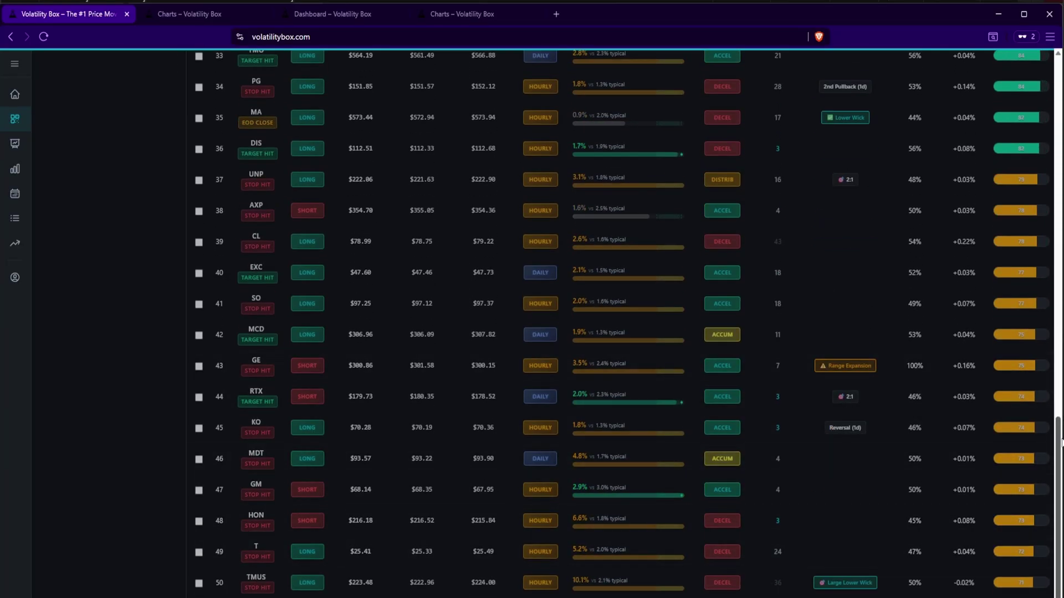
scroll(1054, 361, "up", 2)
left_click_drag(1054, 361, 1045, 65)
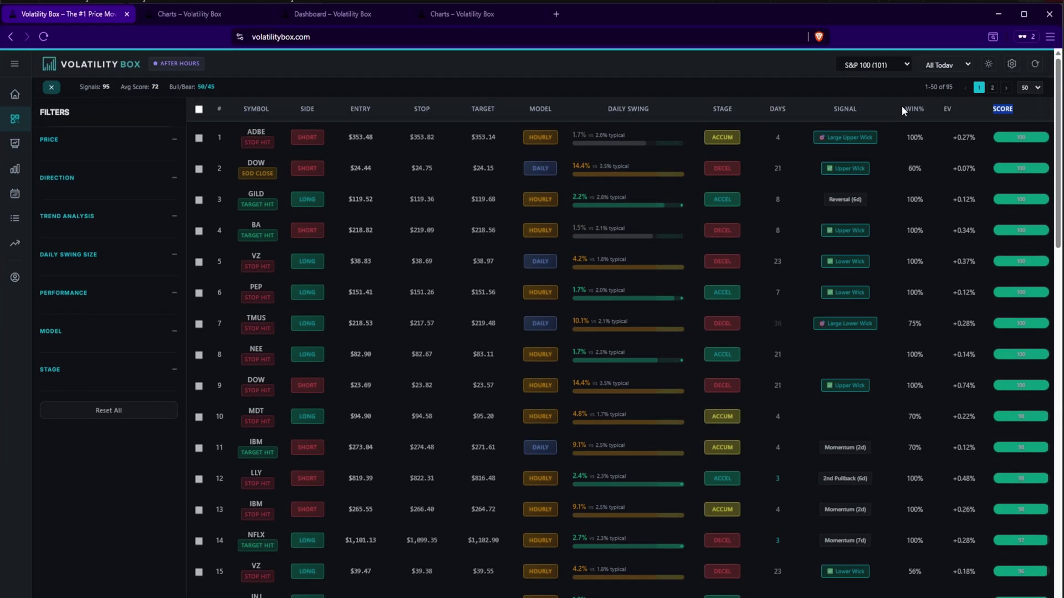
left_click(903, 111)
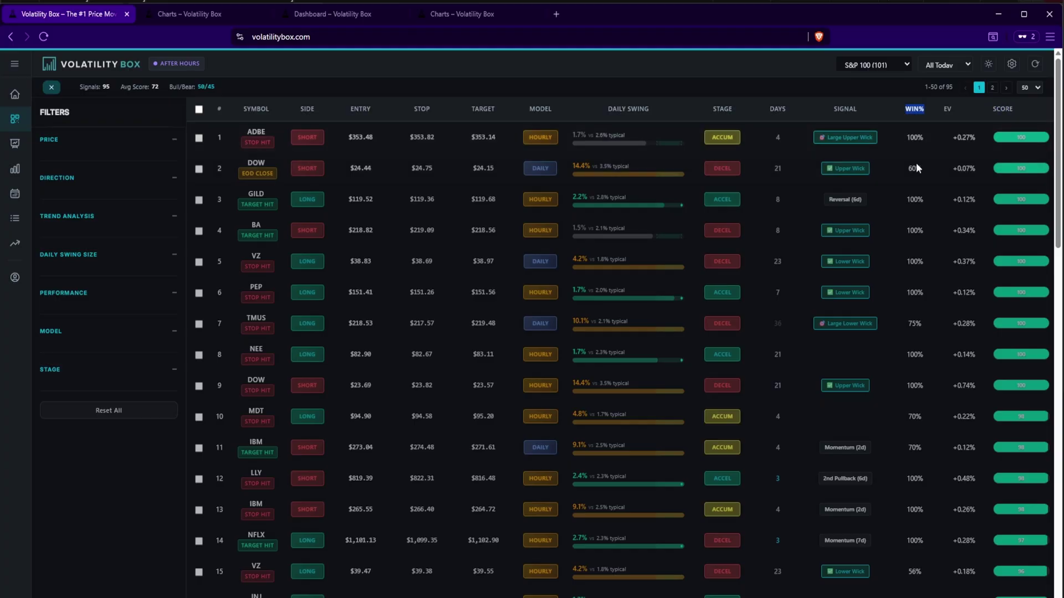
double_click(949, 109)
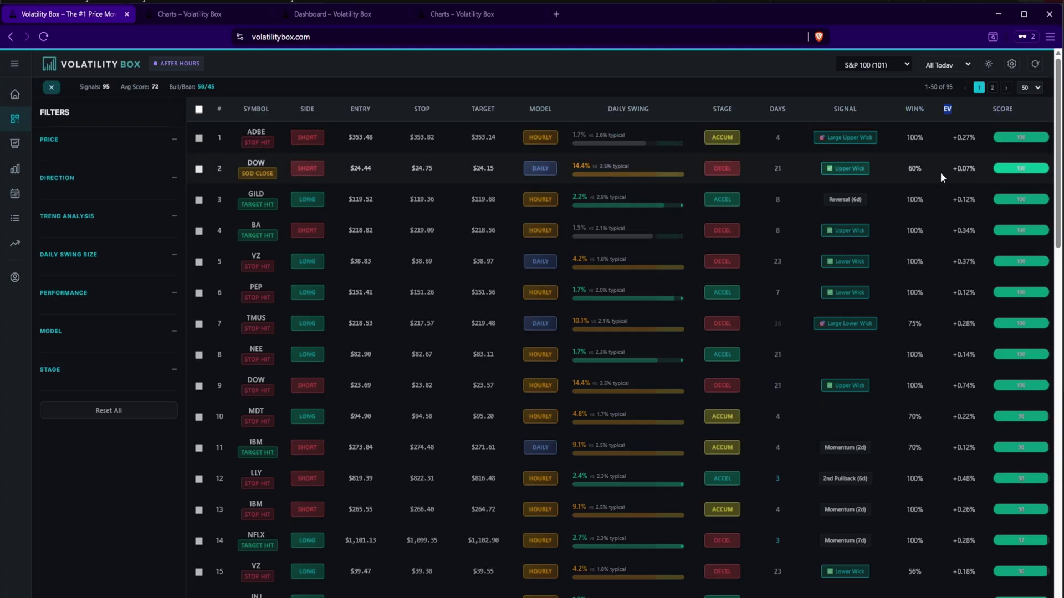
left_click(912, 136)
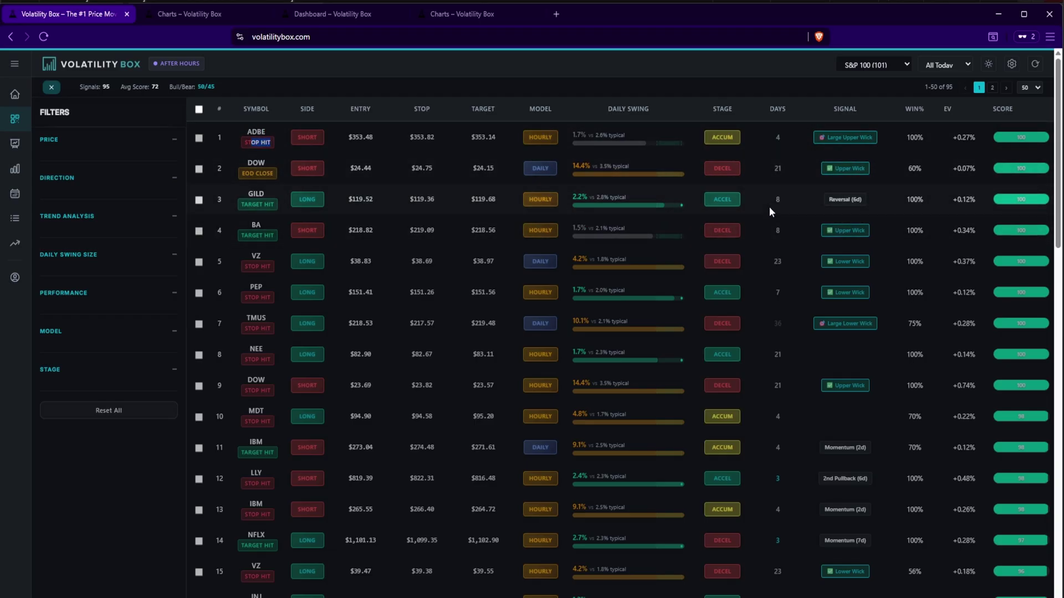
scroll(1015, 287, "down", 7)
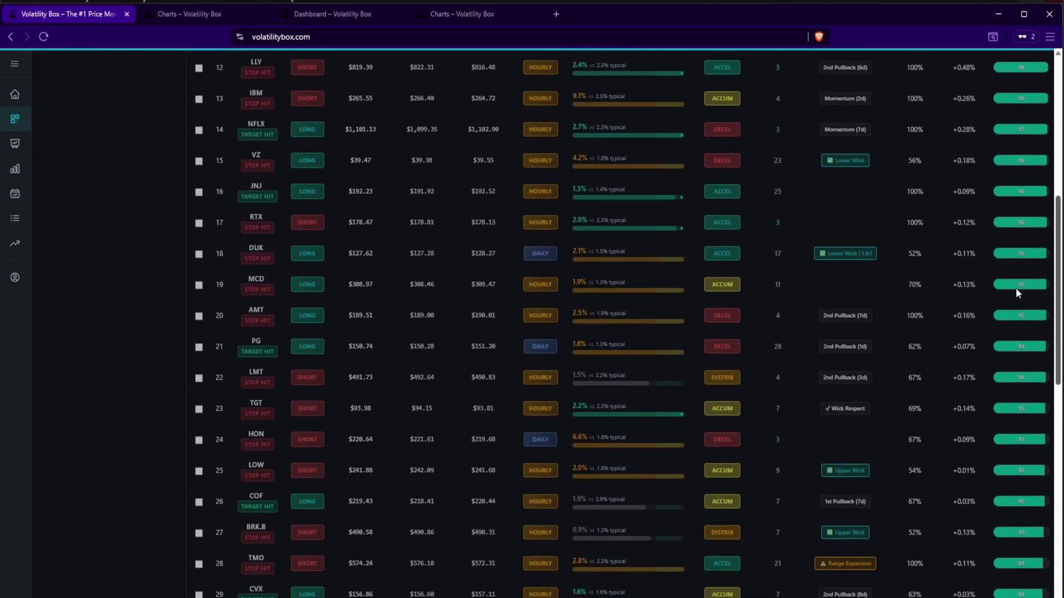
scroll(1016, 288, "down", 3)
scroll(987, 394, "up", 10)
scroll(989, 421, "down", 5)
scroll(992, 444, "up", 6)
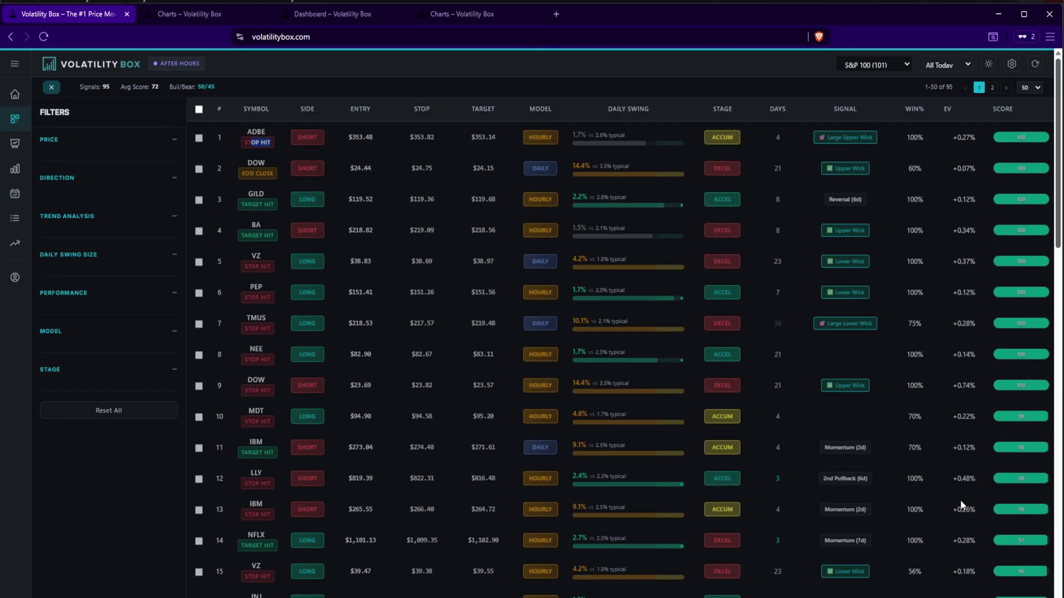
scroll(956, 507, "down", 10)
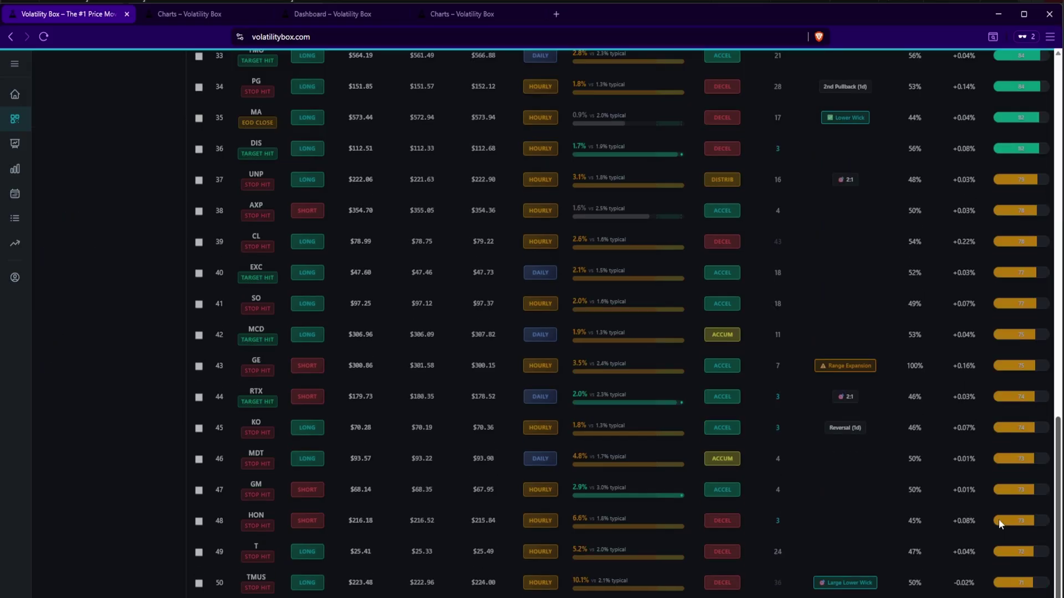
scroll(1003, 245, "up", 7)
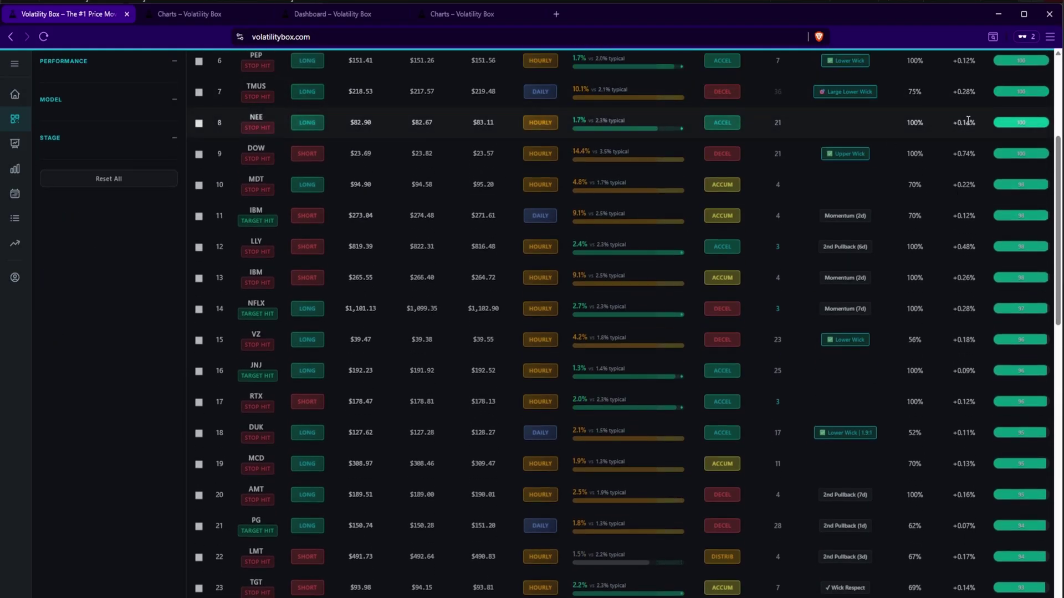
scroll(1058, 163, "up", 4)
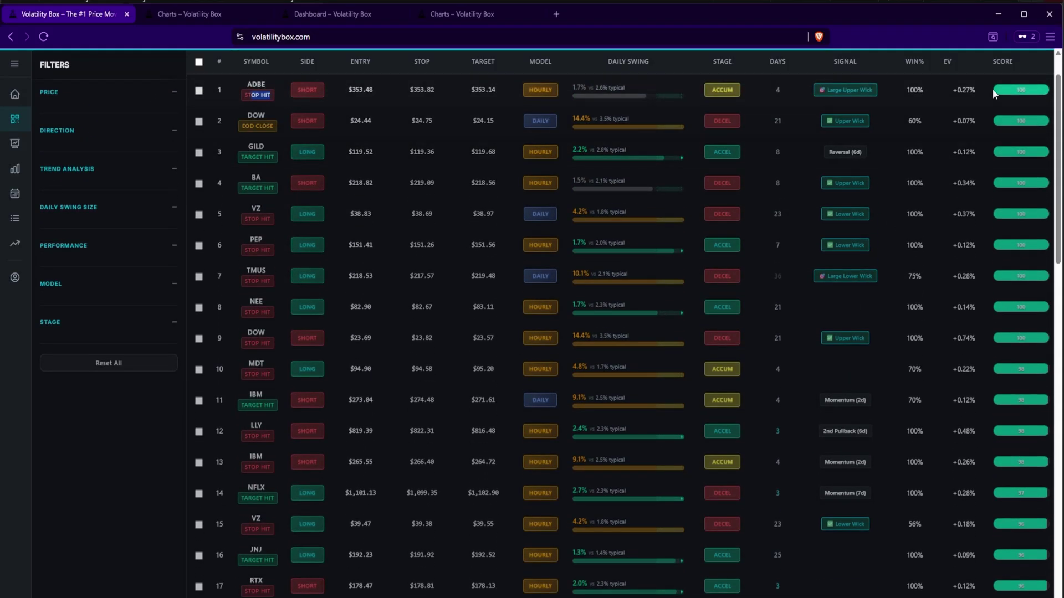
left_click_drag(960, 62, 893, 61)
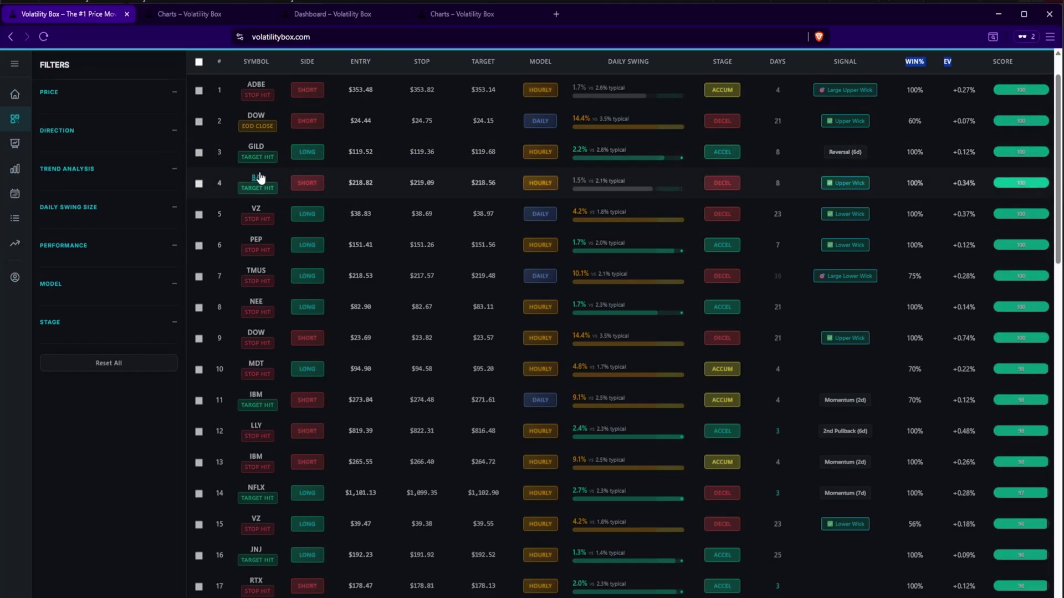
left_click_drag(905, 191, 958, 190)
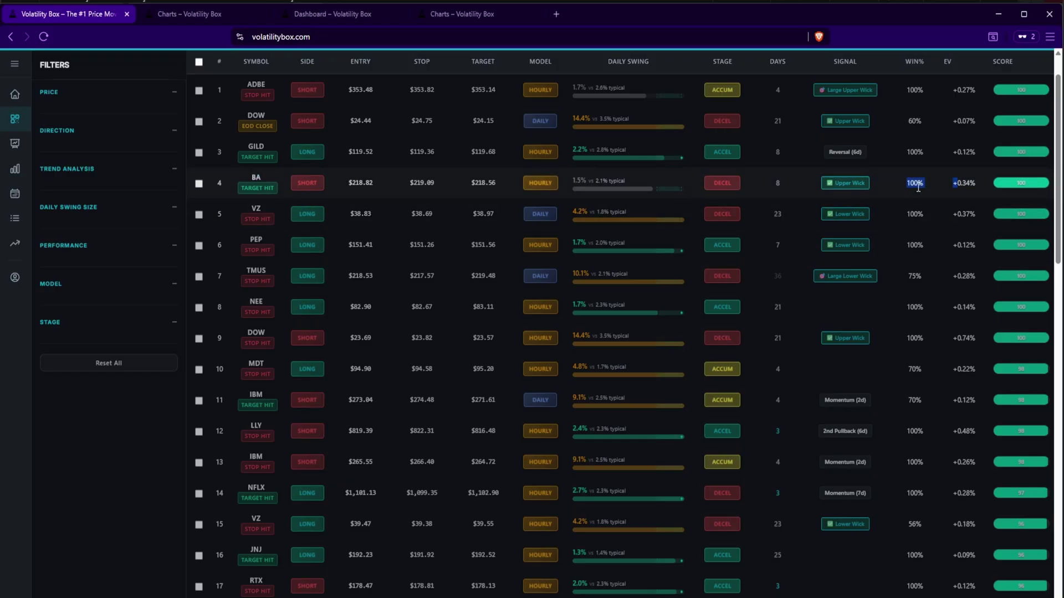
left_click(973, 187)
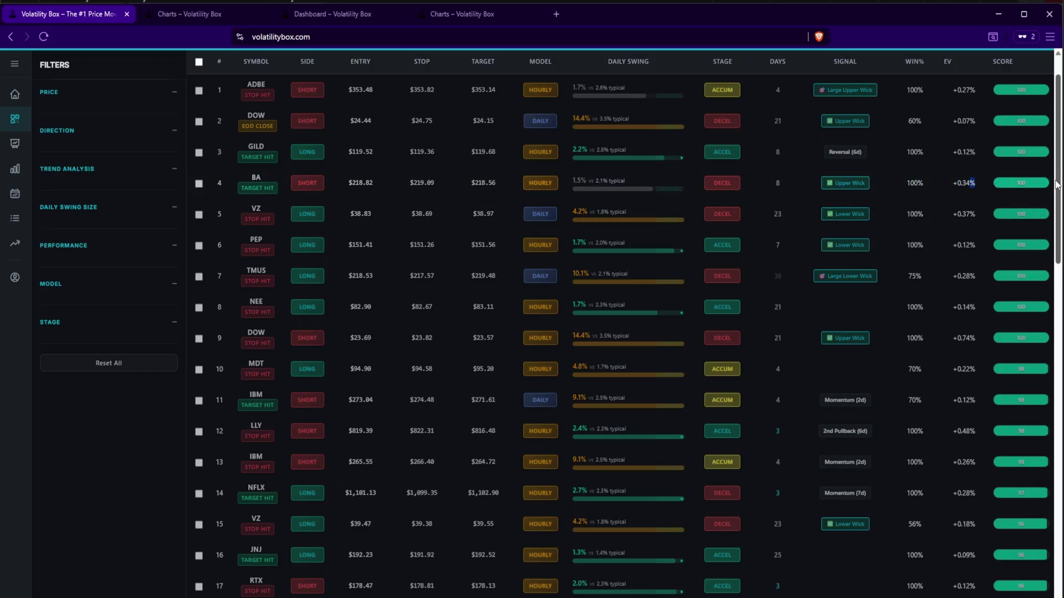
scroll(657, 224, "up", 1)
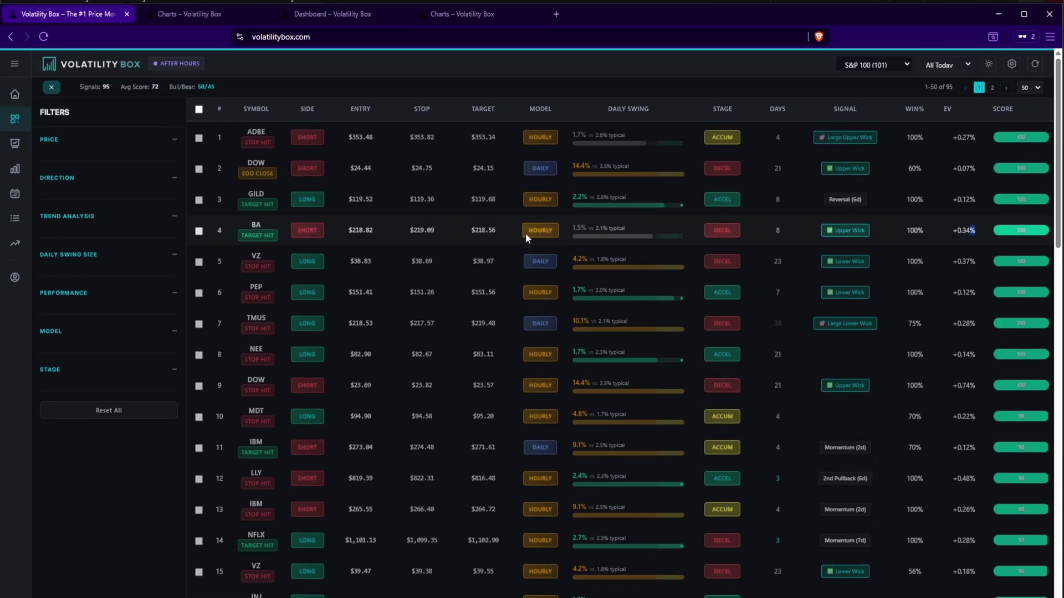
left_click_drag(570, 230, 636, 229)
left_click(740, 228)
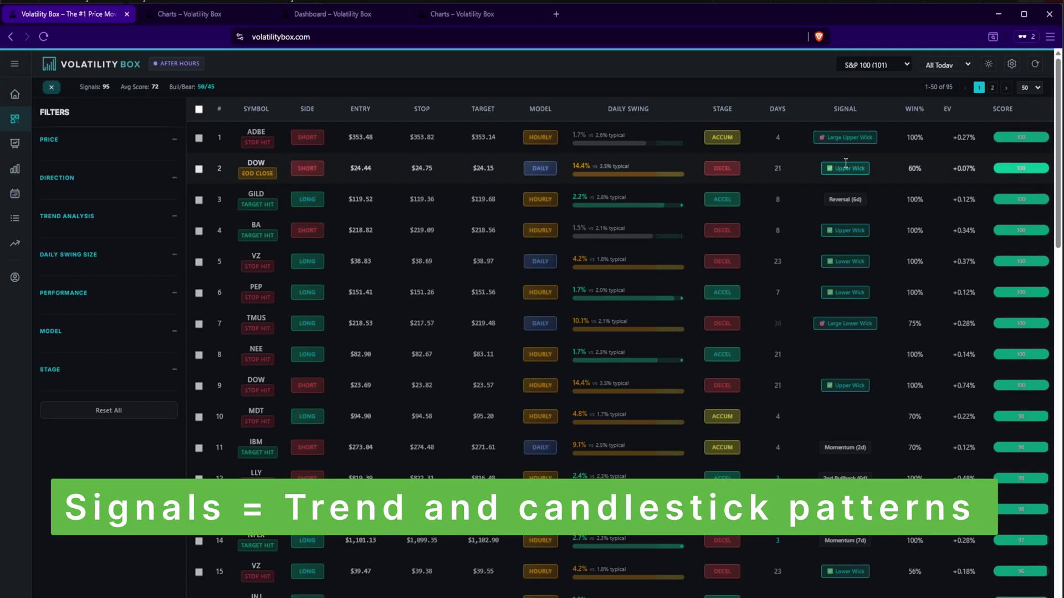
double_click(833, 137)
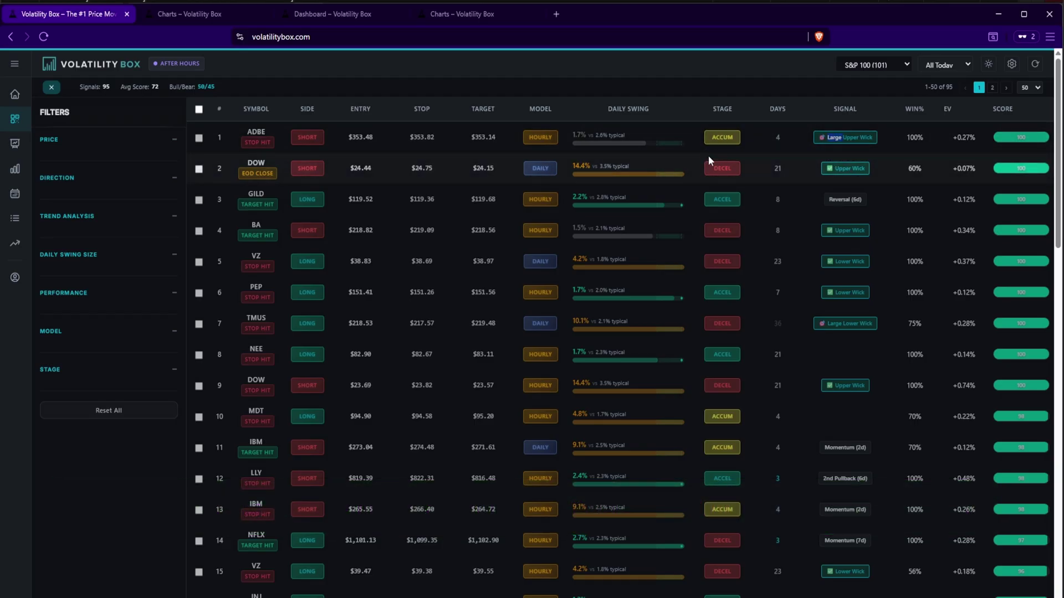
double_click(309, 137)
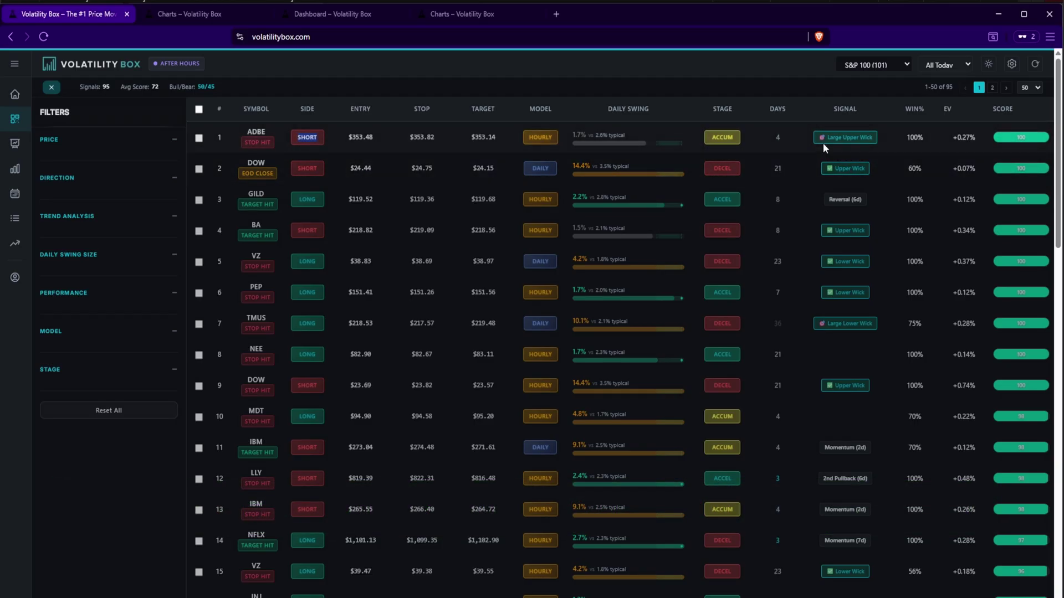
left_click_drag(826, 134, 864, 136)
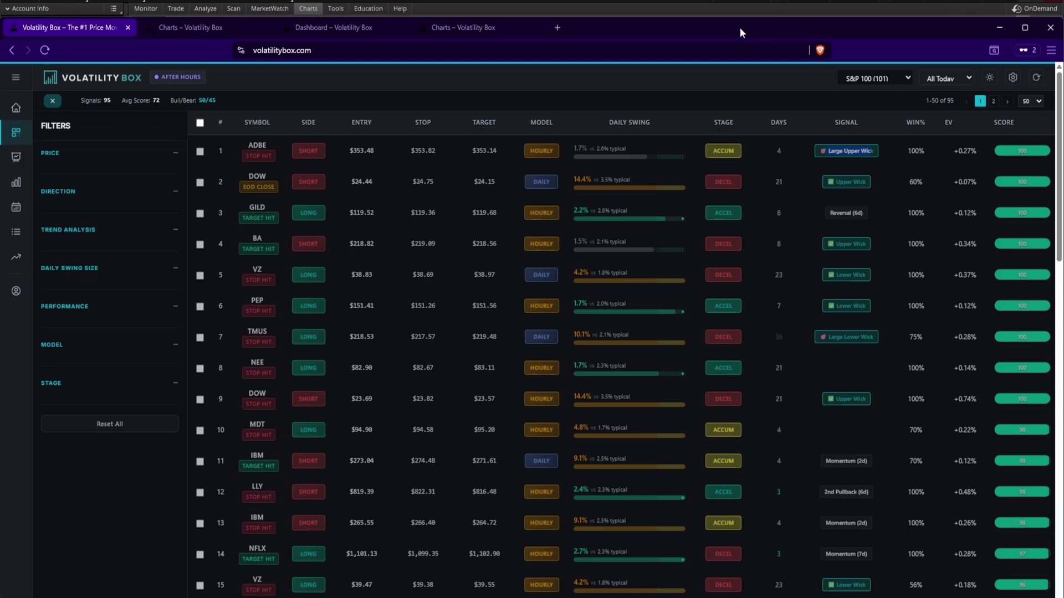
- Zoom the ADBE daily chart and mark the 10/22 upper-wick candle, then clear the marks
left_click_drag(740, 28, 0, 34)
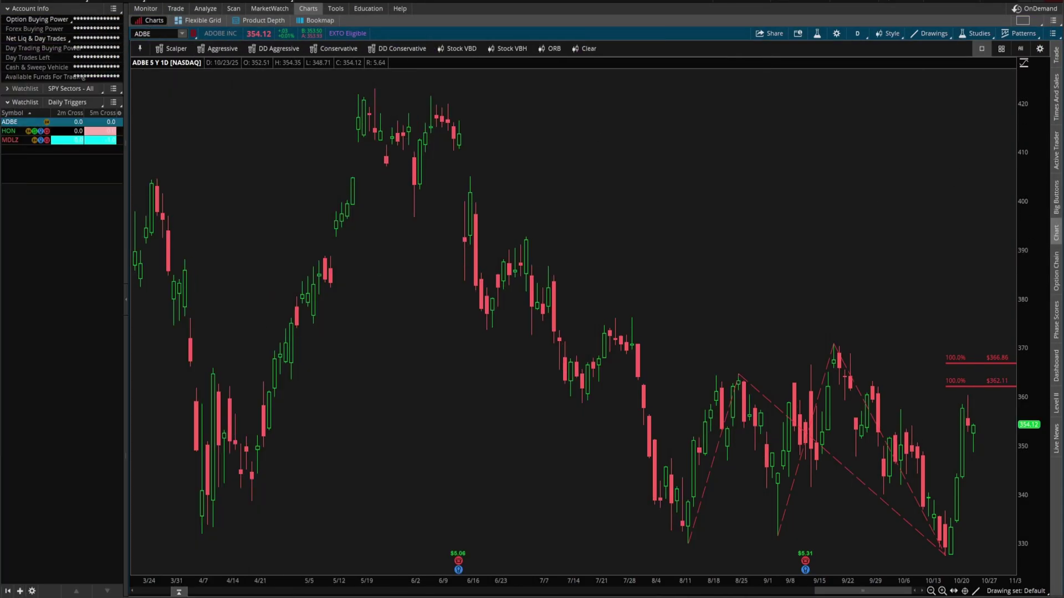
scroll(831, 366, "up", 3)
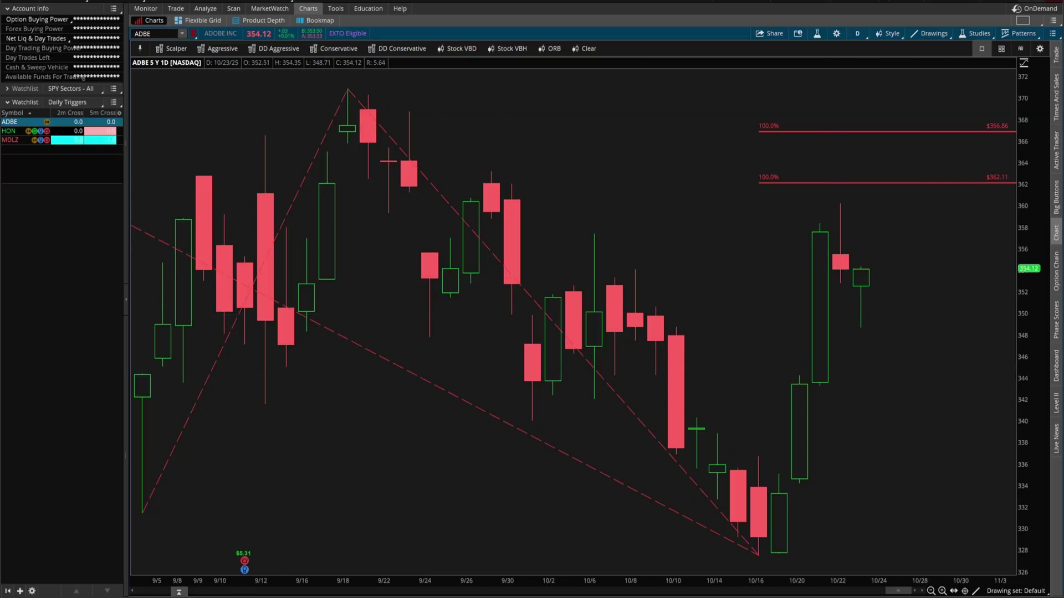
left_click_drag(840, 204, 828, 254)
mouse_move(896, 223)
left_mouse_down()
mouse_move(857, 228)
mouse_move(898, 250)
left_mouse_up()
key("Escape")
key("alt+Tab")
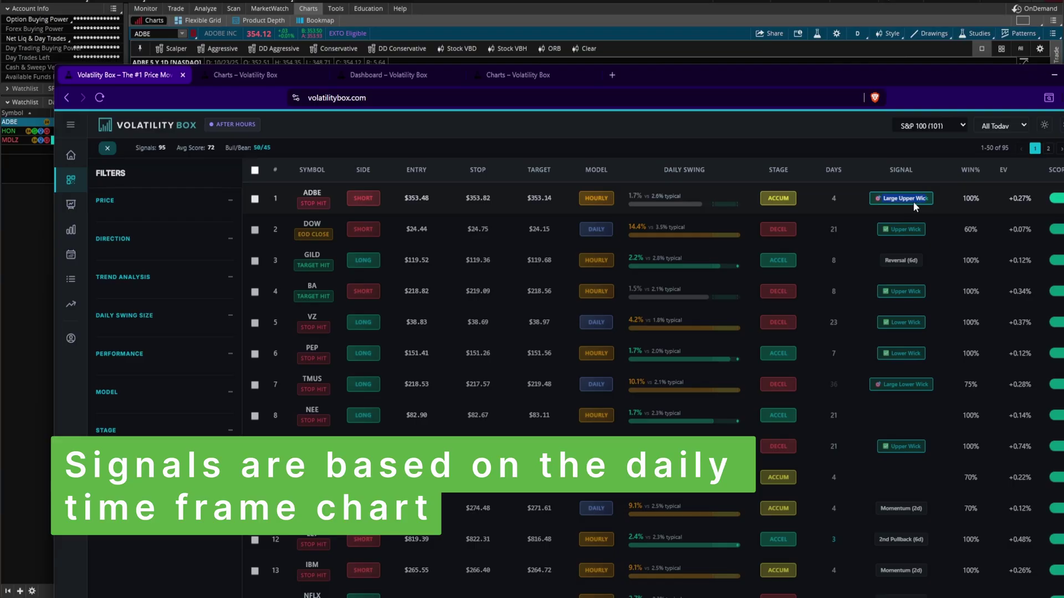
left_click_drag(744, 74, 687, 26)
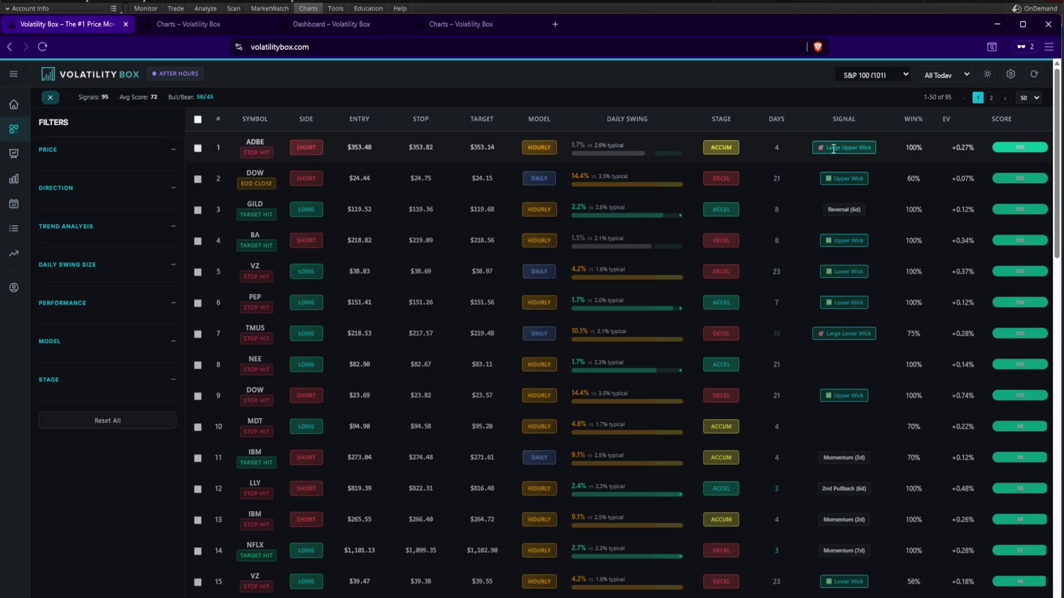
left_click_drag(833, 180, 872, 184)
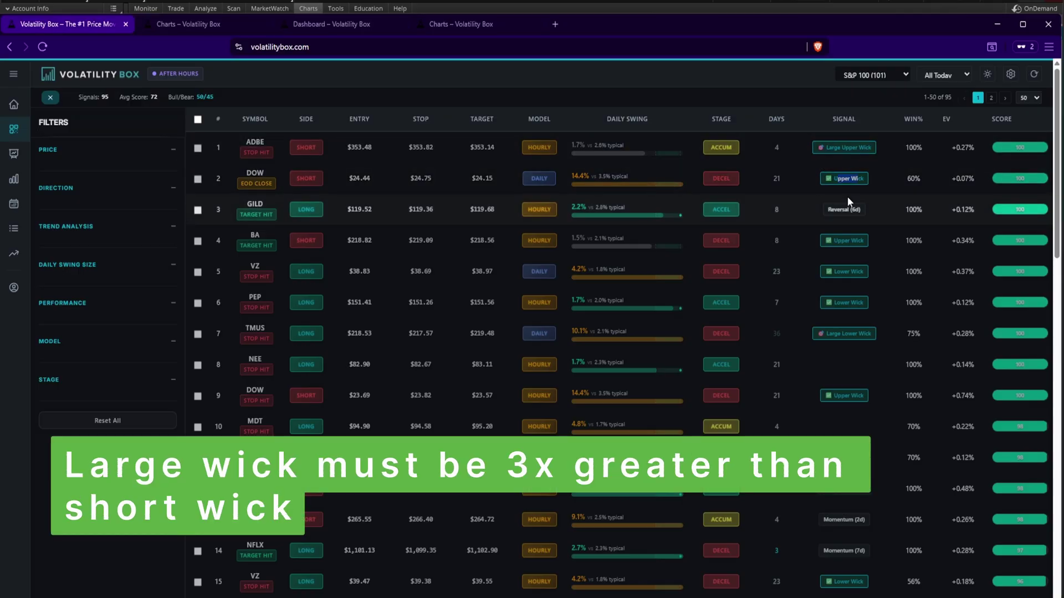
double_click(835, 146)
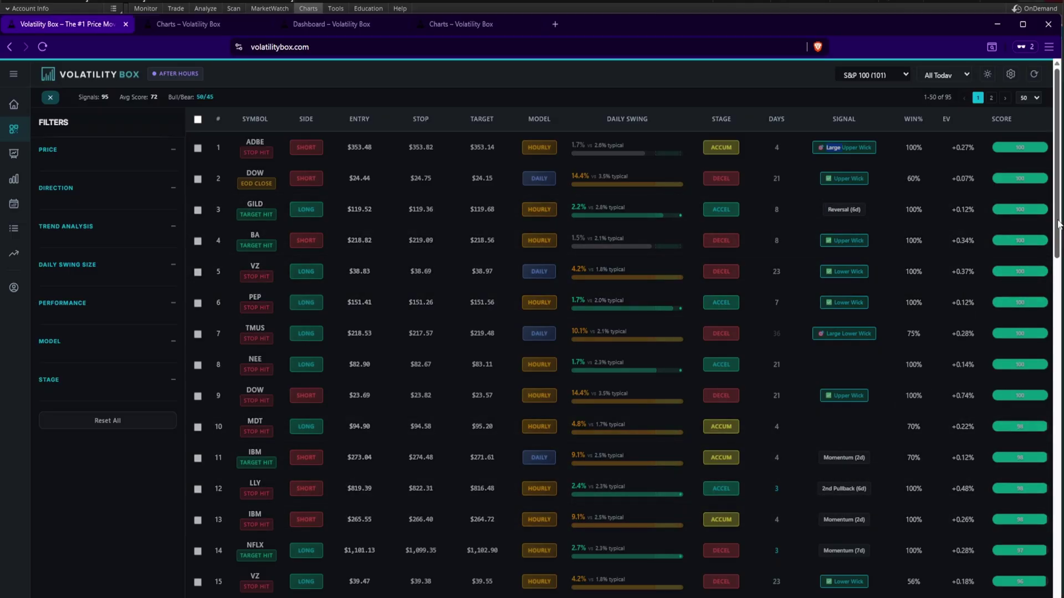
scroll(1059, 271, "down", 2)
scroll(1059, 272, "down", 1)
scroll(1060, 277, "up", 3)
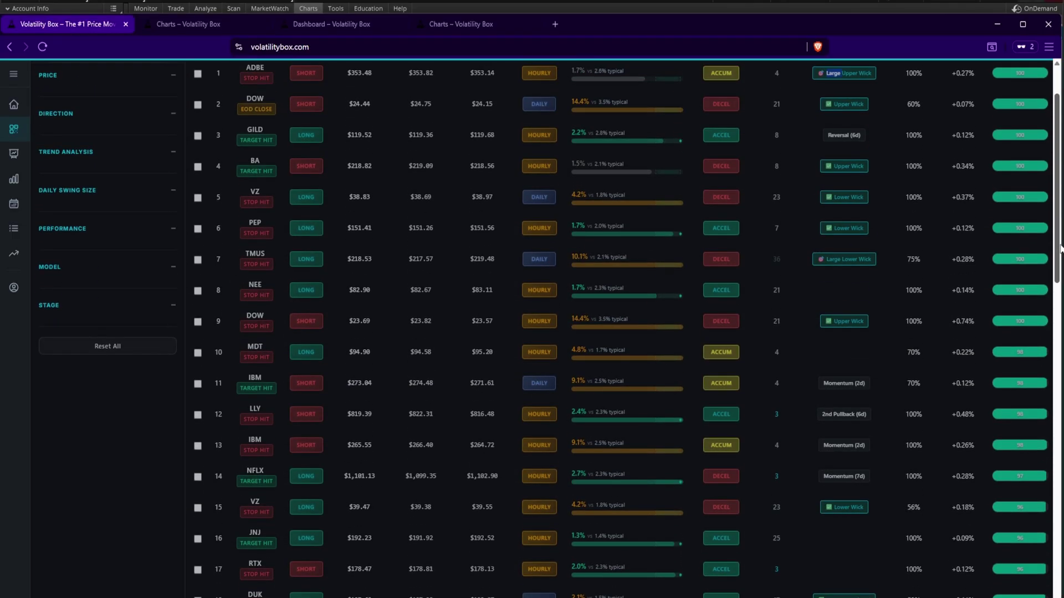
double_click(837, 136)
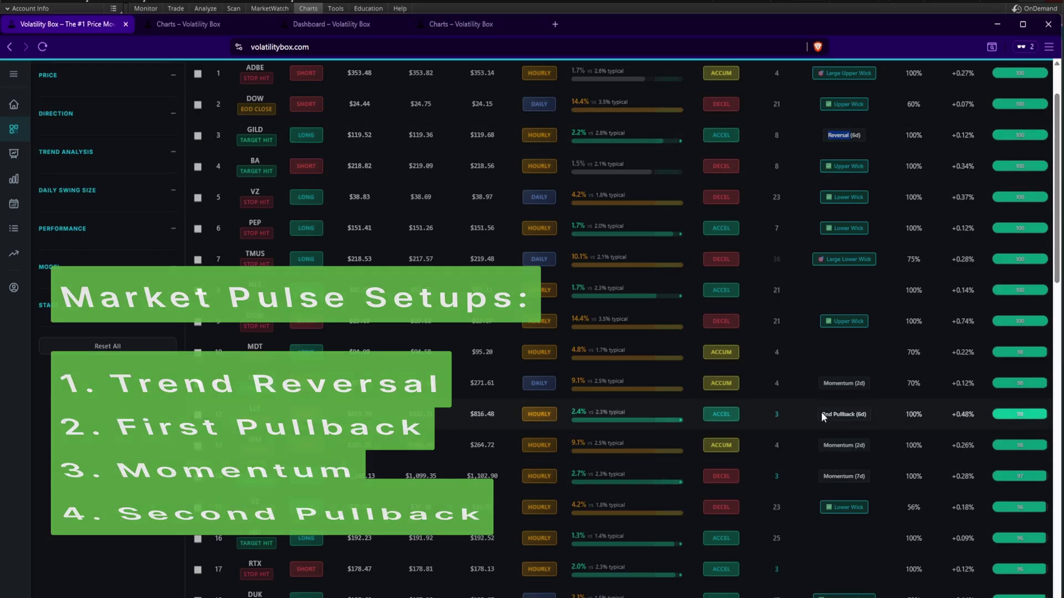
left_click_drag(822, 415, 854, 415)
double_click(839, 476)
left_click_drag(1053, 239, 1053, 286)
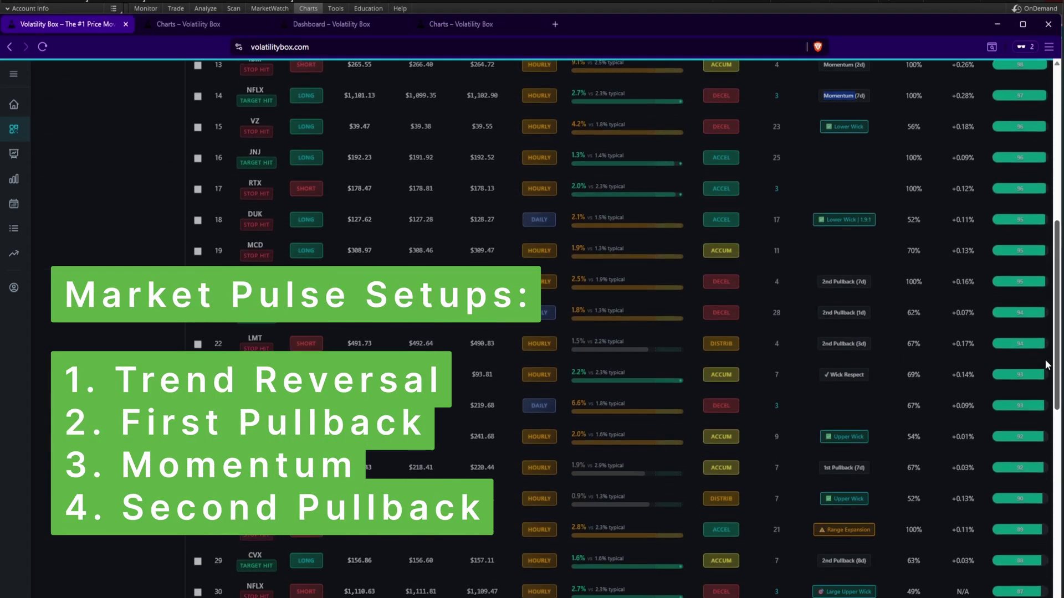
scroll(1046, 363, "down", 8)
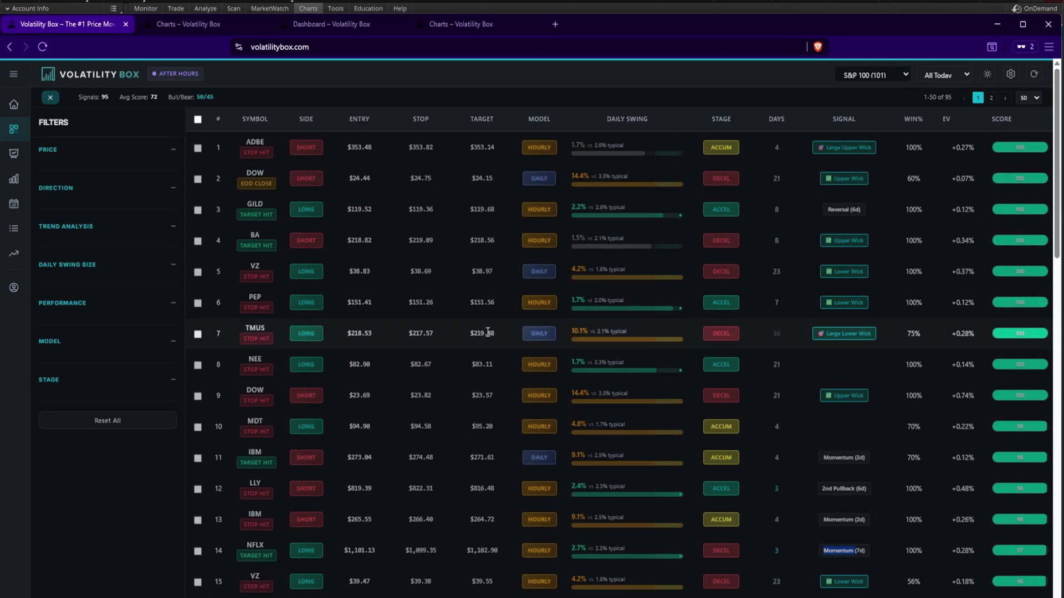
- Review LLY's chart page ($821.04, up 2.69%, Acceleration) in a new tab, then return
left_click(254, 483)
left_click(579, 24)
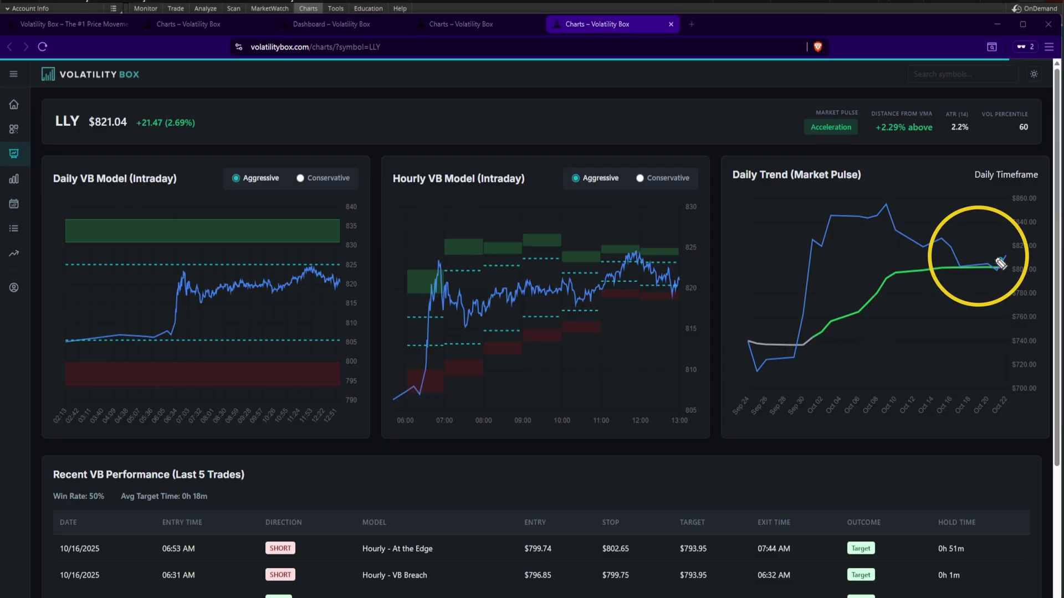
left_click_drag(997, 263, 1005, 265)
mouse_move(881, 222)
left_mouse_down()
mouse_move(1000, 257)
mouse_move(1011, 271)
left_mouse_up()
mouse_move(893, 301)
left_mouse_down()
mouse_move(924, 309)
mouse_move(942, 286)
mouse_move(993, 288)
mouse_move(997, 268)
mouse_move(956, 286)
mouse_move(954, 271)
mouse_move(902, 318)
mouse_move(935, 304)
left_mouse_up()
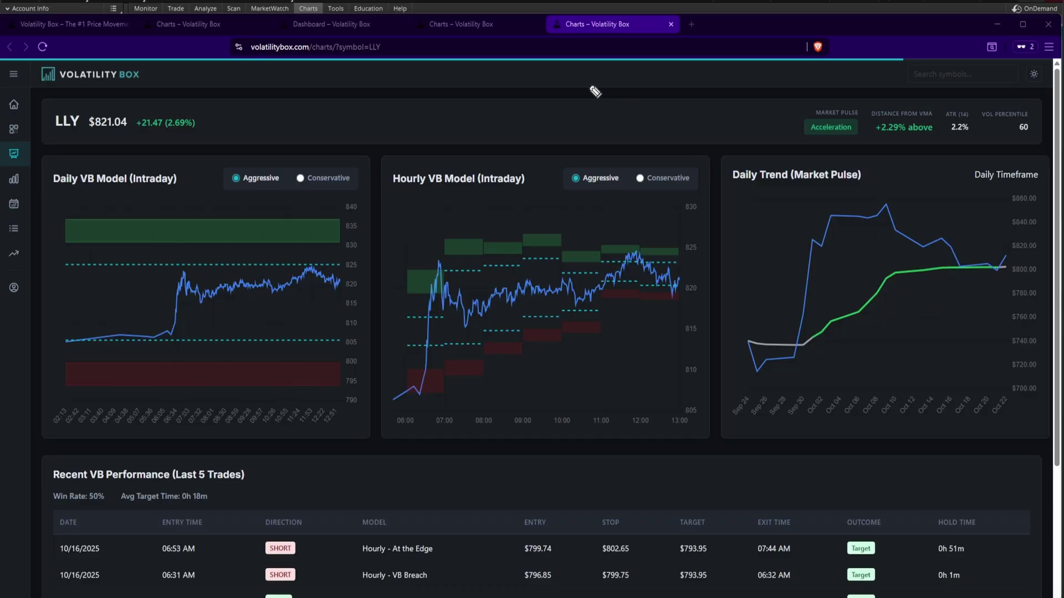
left_click(74, 29)
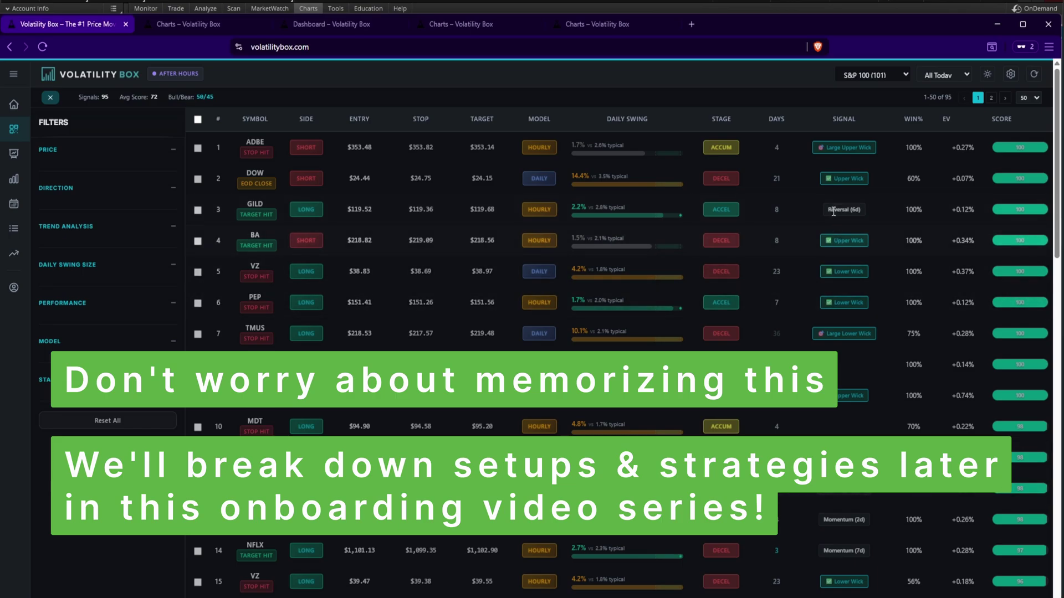
- Mark up the scanner table, then move the browser aside to reveal the thinkorswim chart
mouse_move(801, 227)
left_mouse_down()
mouse_move(868, 225)
mouse_move(822, 227)
left_mouse_up()
mouse_move(932, 178)
left_mouse_down()
mouse_move(891, 197)
mouse_move(914, 199)
left_mouse_up()
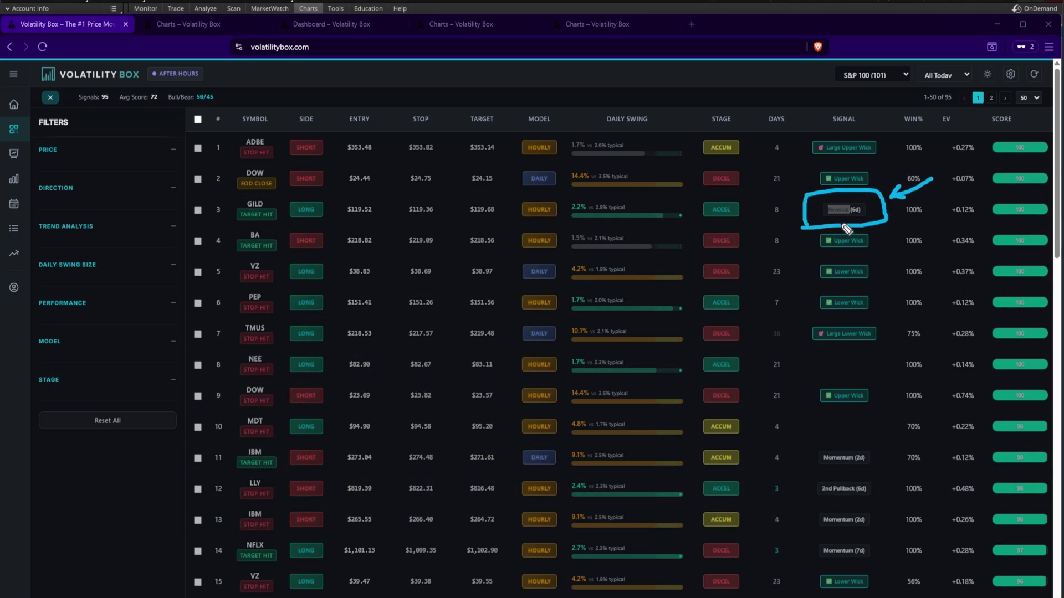
key("Escape")
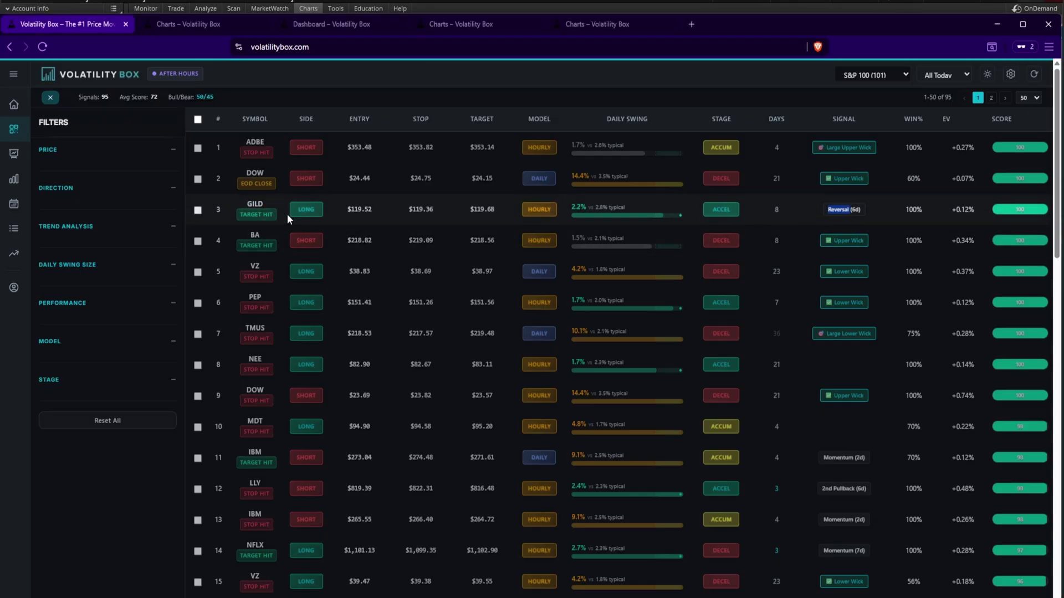
double_click(723, 211)
left_click_drag(774, 33, 0, 55)
- Load GILD's daily chart in thinkorswim, then bring the Volatility Box scanner forward
key("Return")
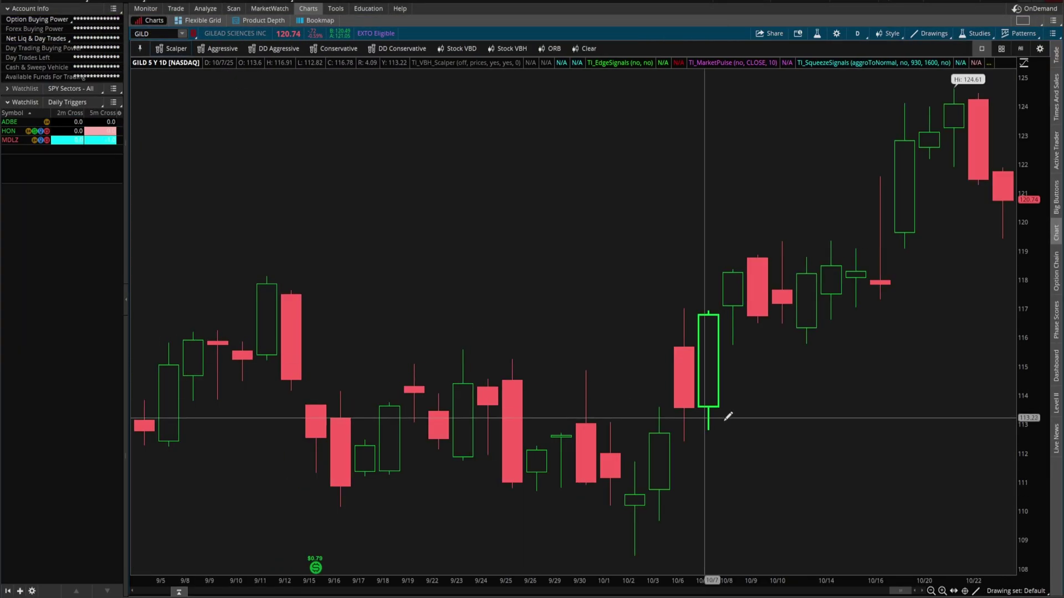
left_click(774, 329)
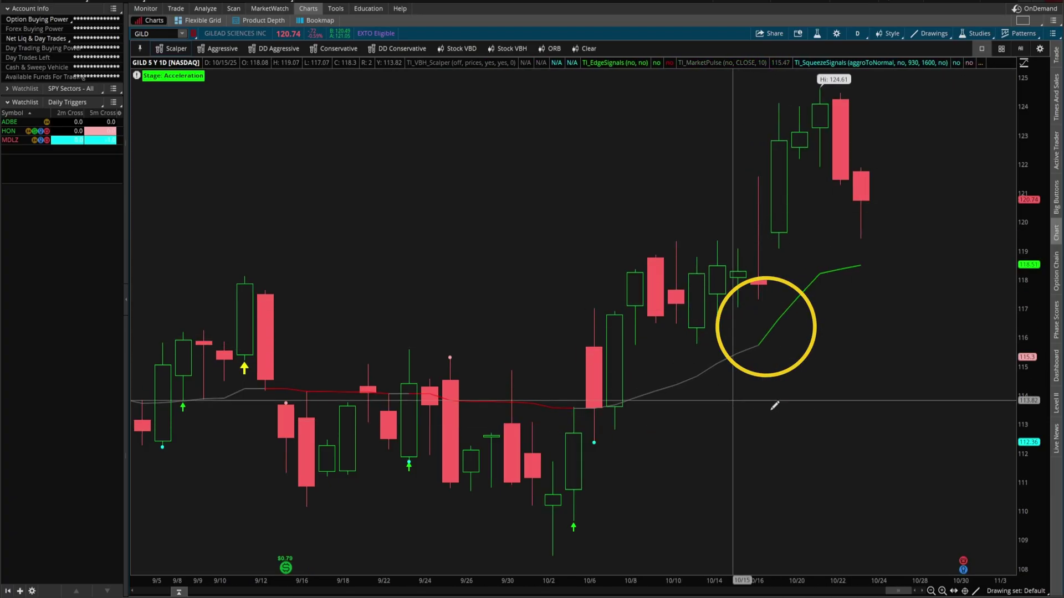
key("alt+Tab")
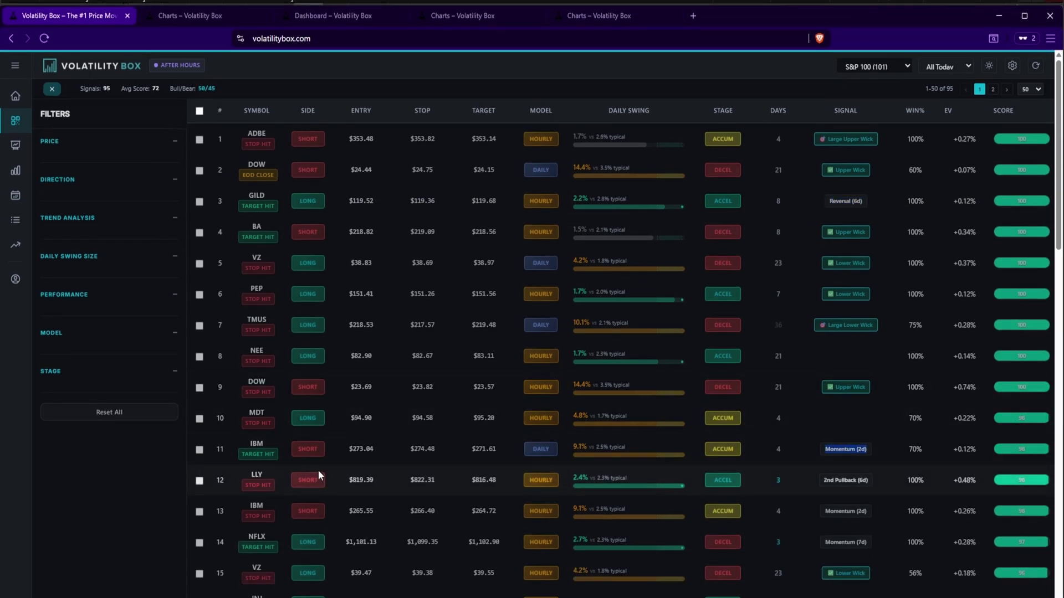
- Switch the thinkorswim chart's symbol to IBM
key("alt+Tab")
left_click(158, 33)
type("IBM")
key("Return")
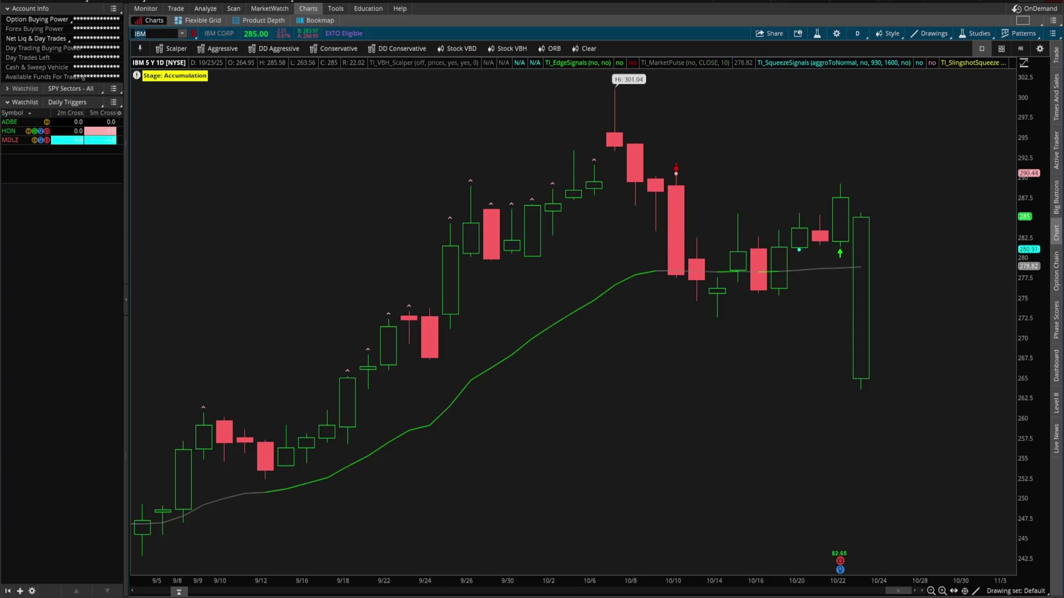
- Sketch annotation strokes on IBM's chart, clear them, and return to the scanner
left_click_drag(609, 366, 609, 405)
mouse_move(660, 374)
left_mouse_down()
mouse_move(682, 388)
mouse_move(674, 393)
left_mouse_up()
mouse_move(700, 361)
left_mouse_down()
mouse_move(743, 383)
mouse_move(719, 378)
left_mouse_up()
left_click_drag(754, 415, 647, 442)
left_click_drag(809, 414, 635, 450)
key("Escape")
key("alt+Tab")
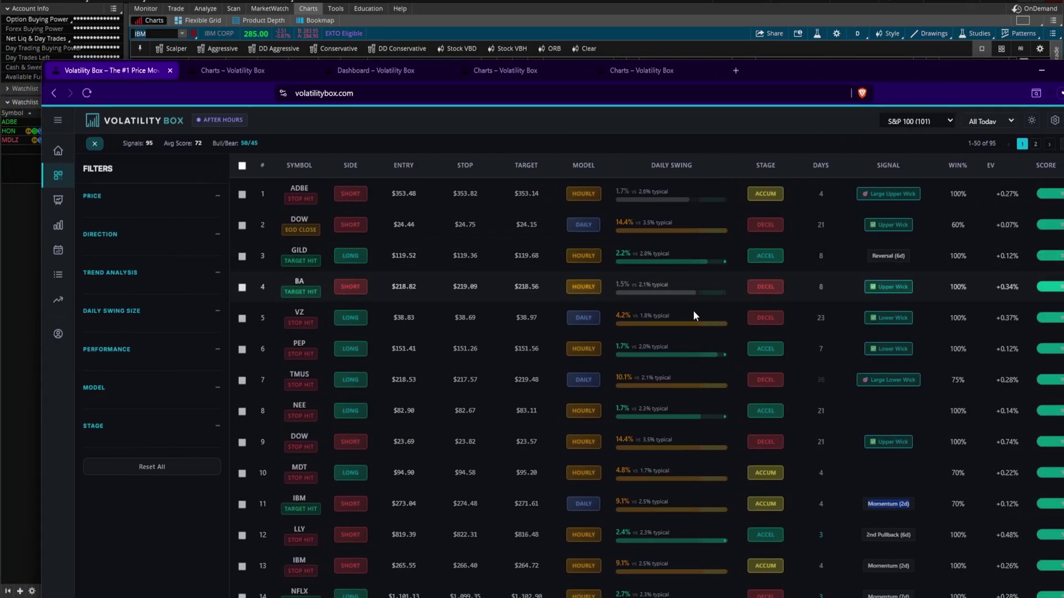
- Set the Stage filter to Acceleration and Trend Analysis to Trend Following, leaving 110 signals
double_click(893, 507)
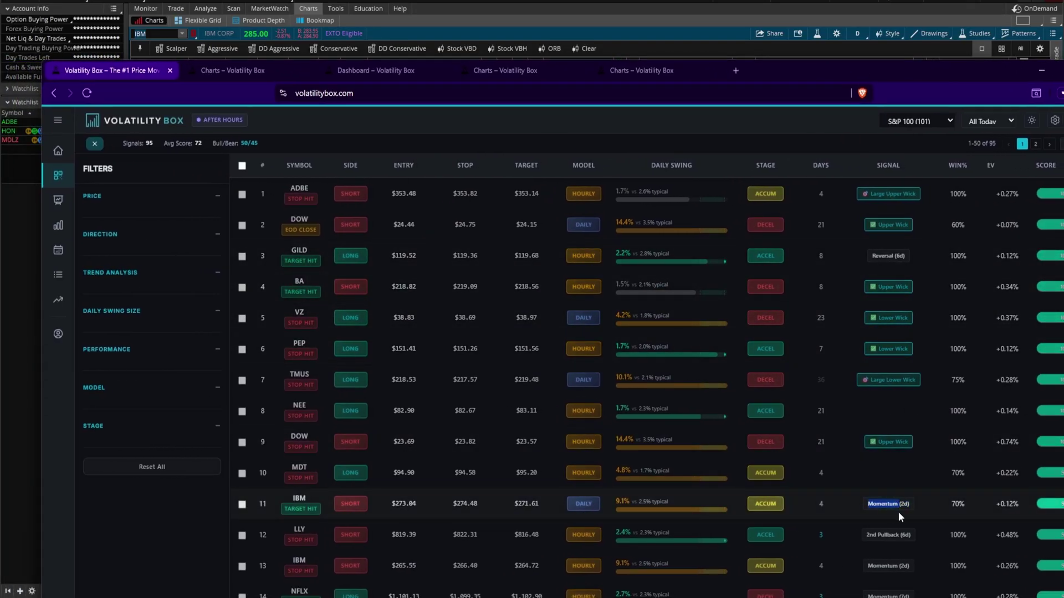
left_click(865, 537)
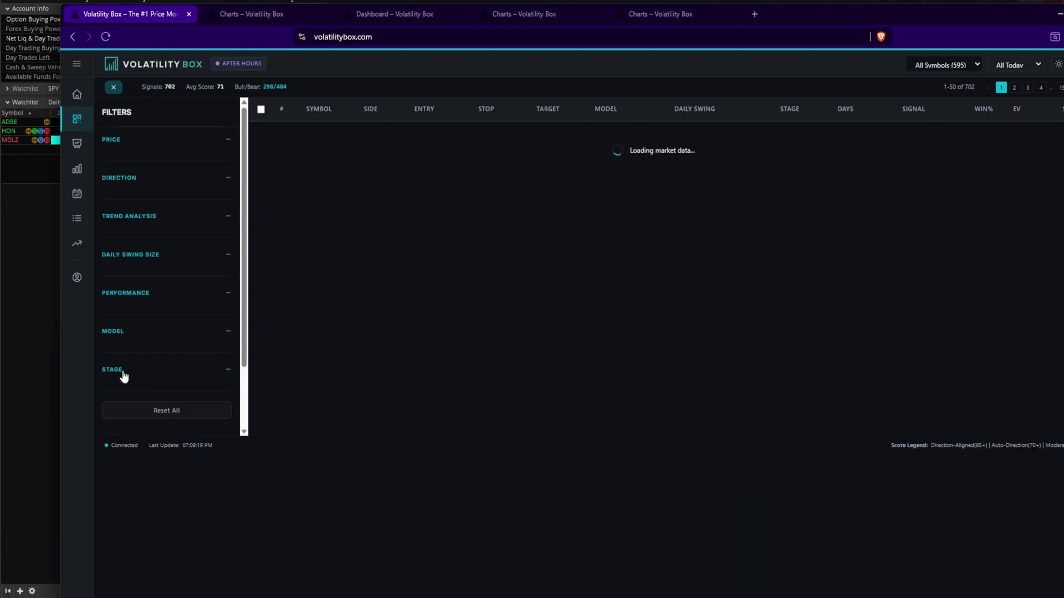
left_click(123, 372)
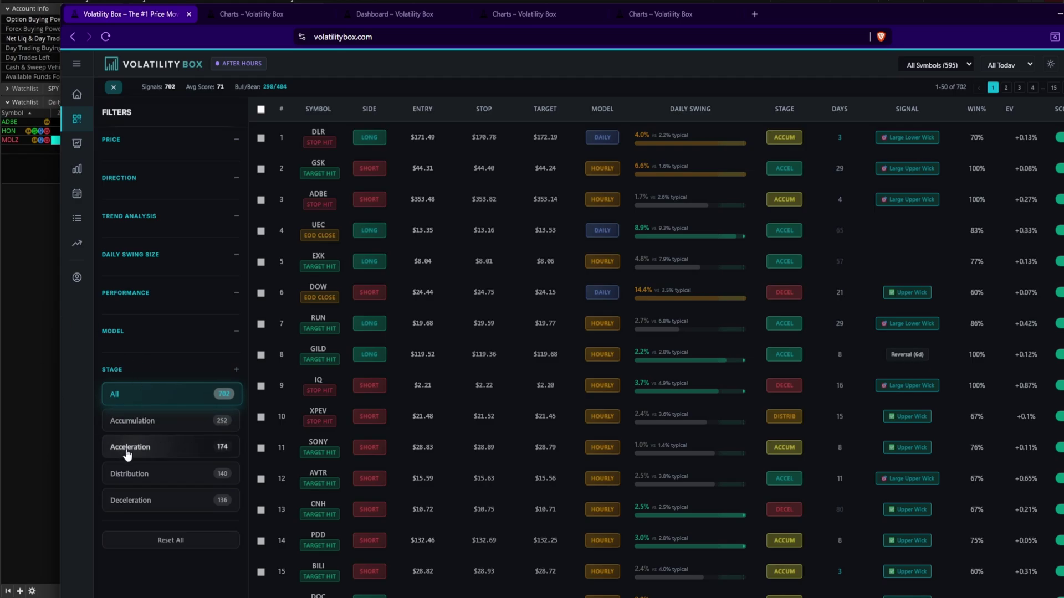
left_click(158, 452)
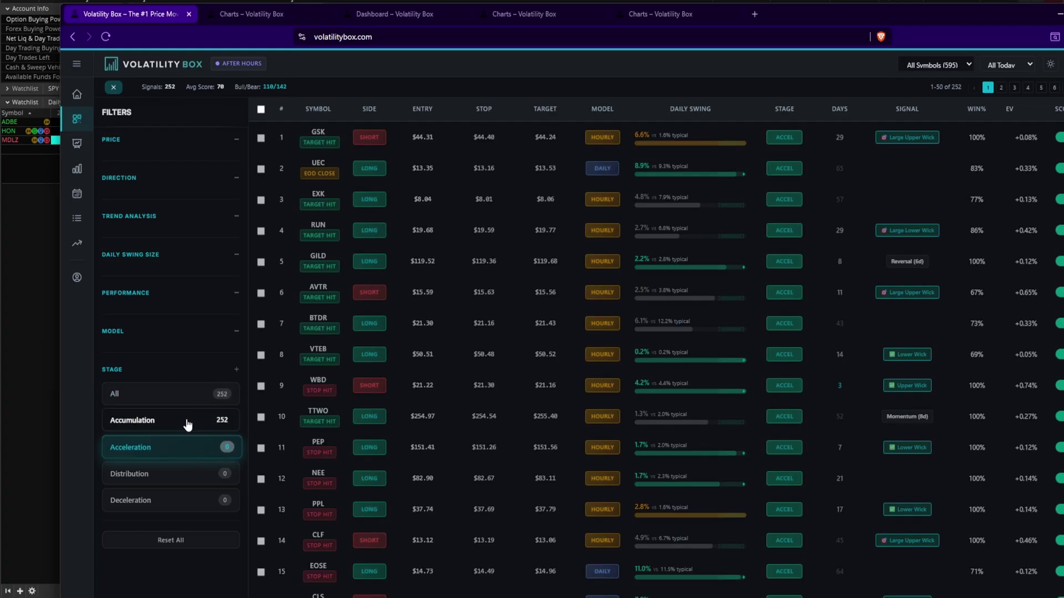
left_click(155, 215)
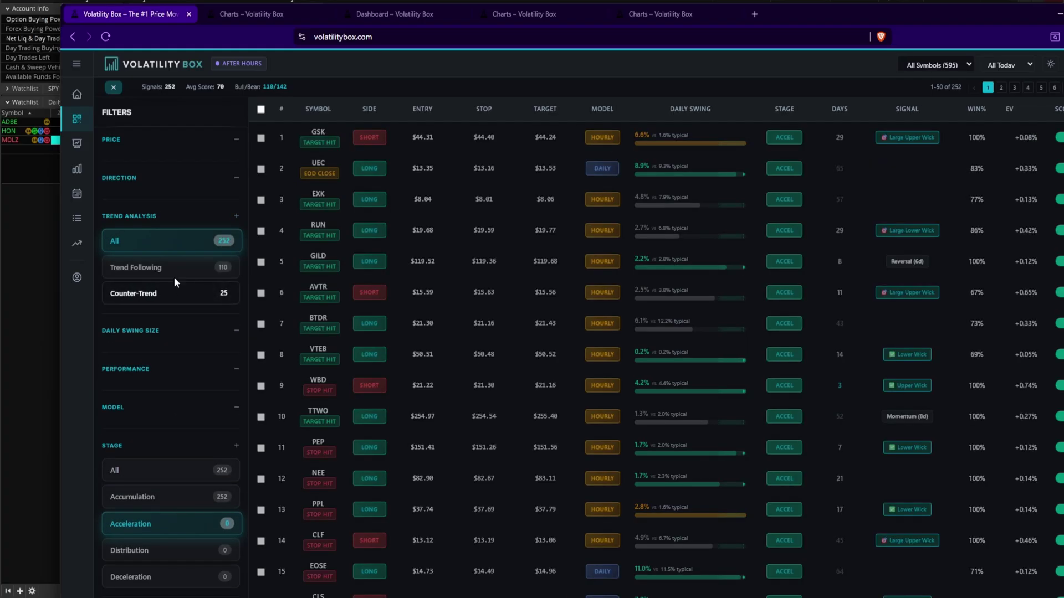
left_click(141, 268)
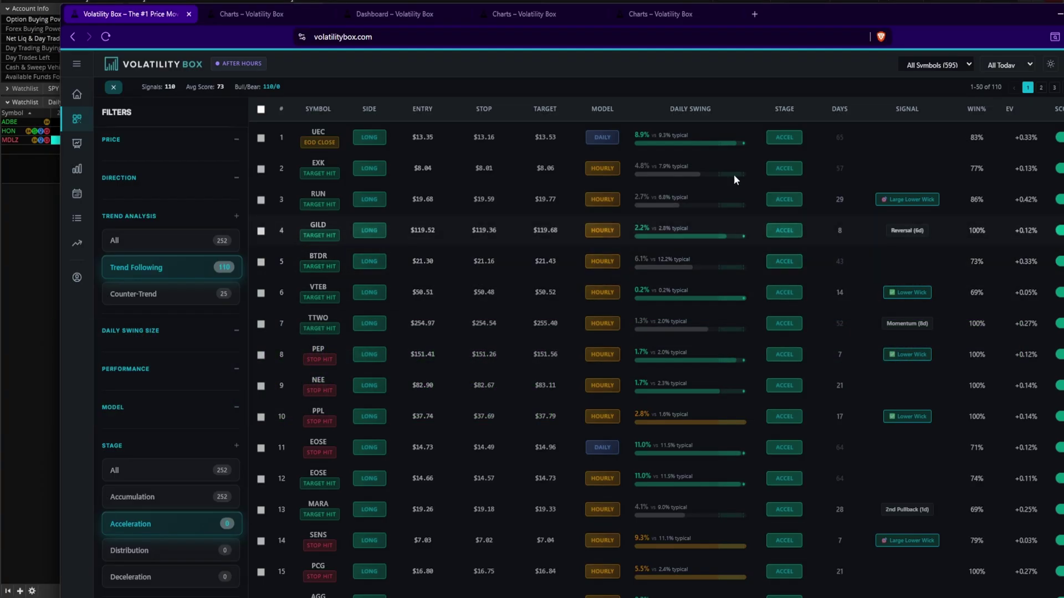
- Open the Watchlists page in a new tab from the navigation sidebar
left_click(924, 67)
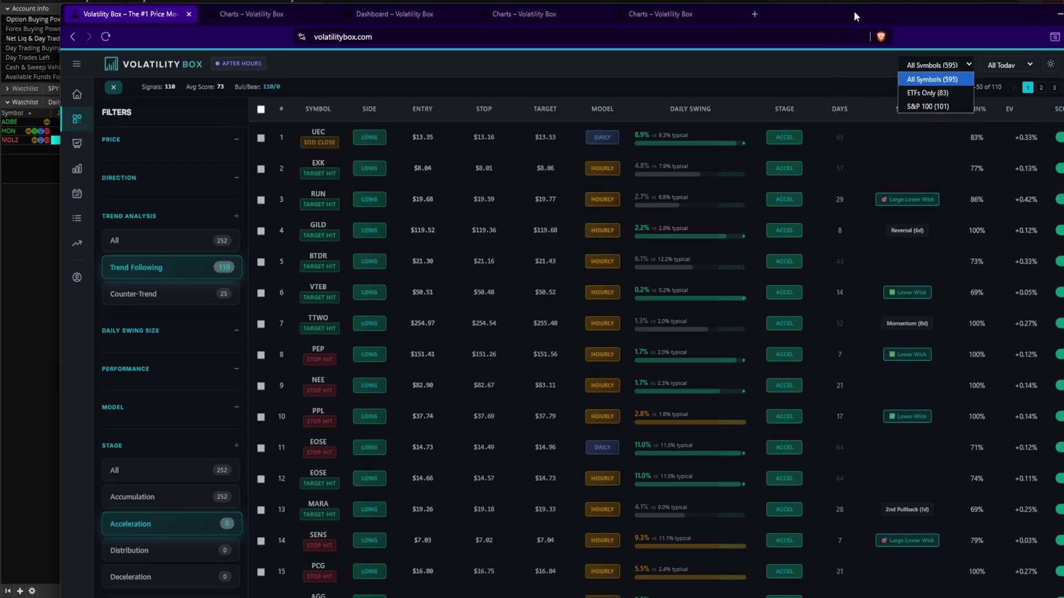
left_click_drag(853, 16, 813, 20)
left_click(37, 68)
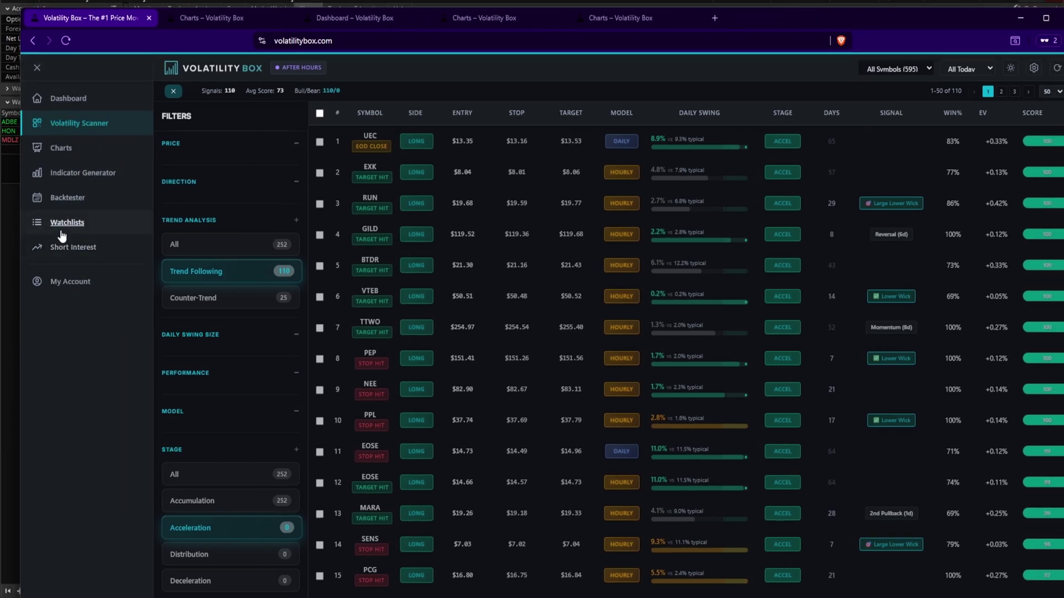
middle_click(63, 226)
left_click(788, 19)
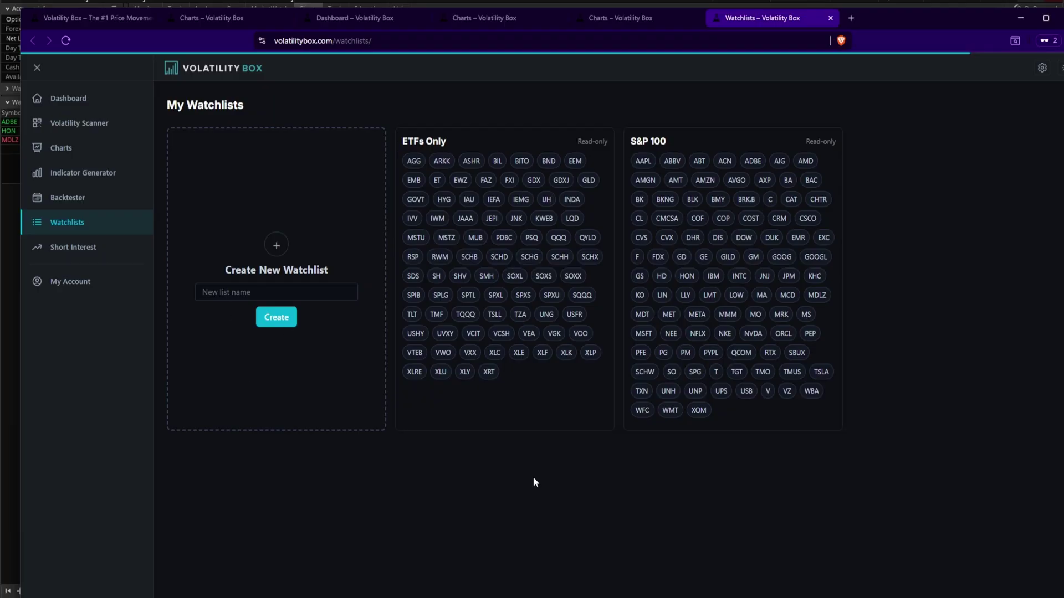
- Create the Liquid Tickers watchlist holding AAPL and MSFT, then return to the scanner
type("Liquid Tickers")
left_click(290, 321)
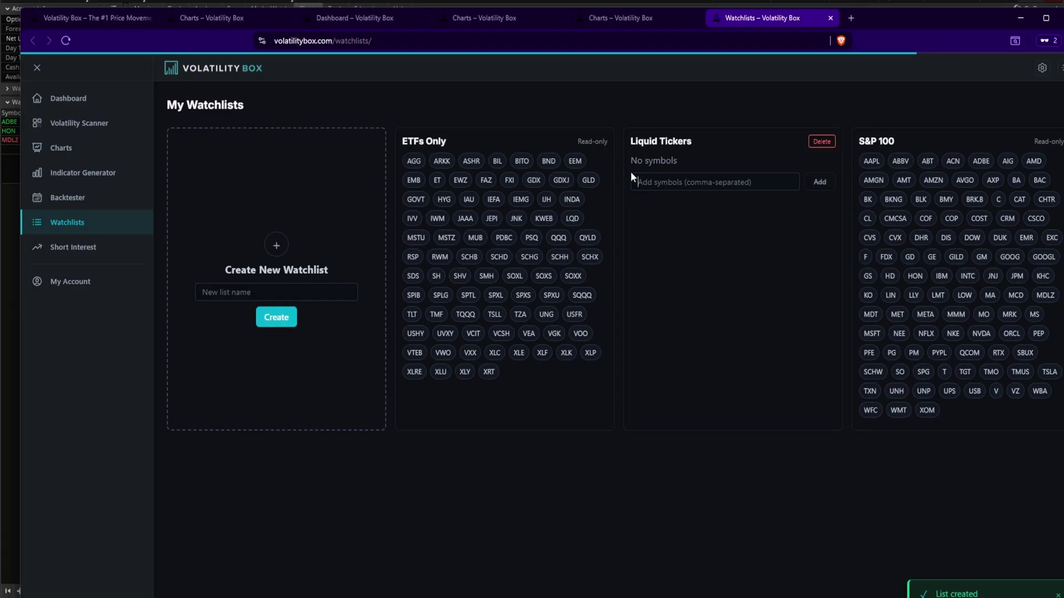
type("AAPL, ")
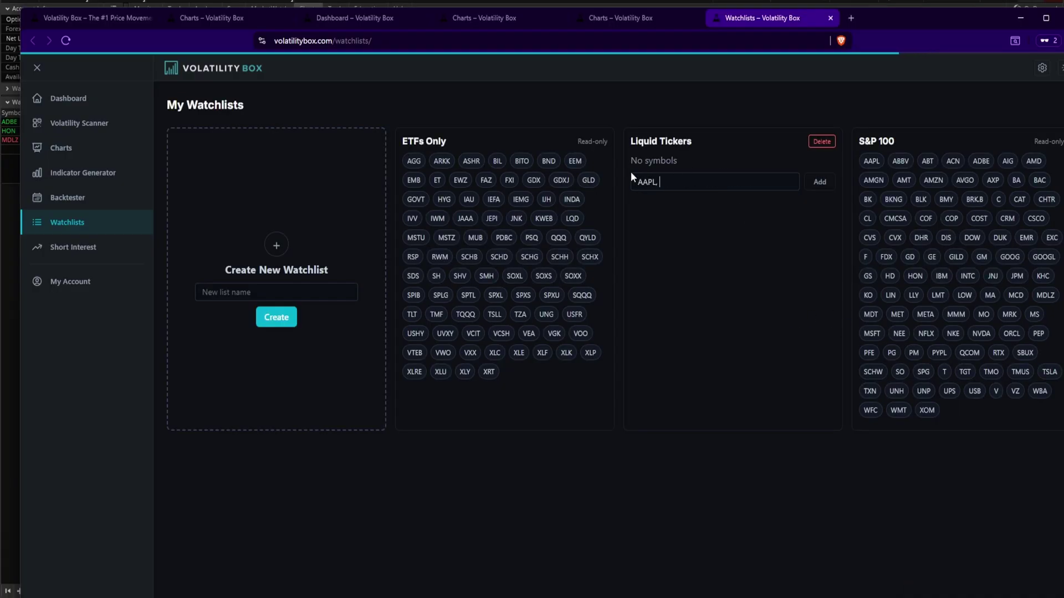
type("MSFT")
left_click(822, 183)
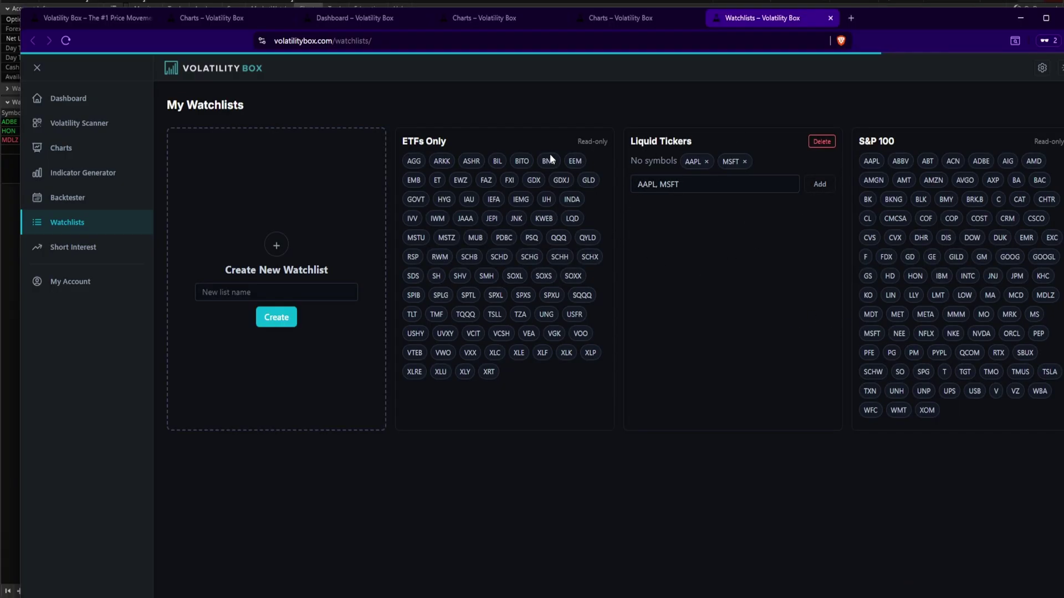
left_click(77, 18)
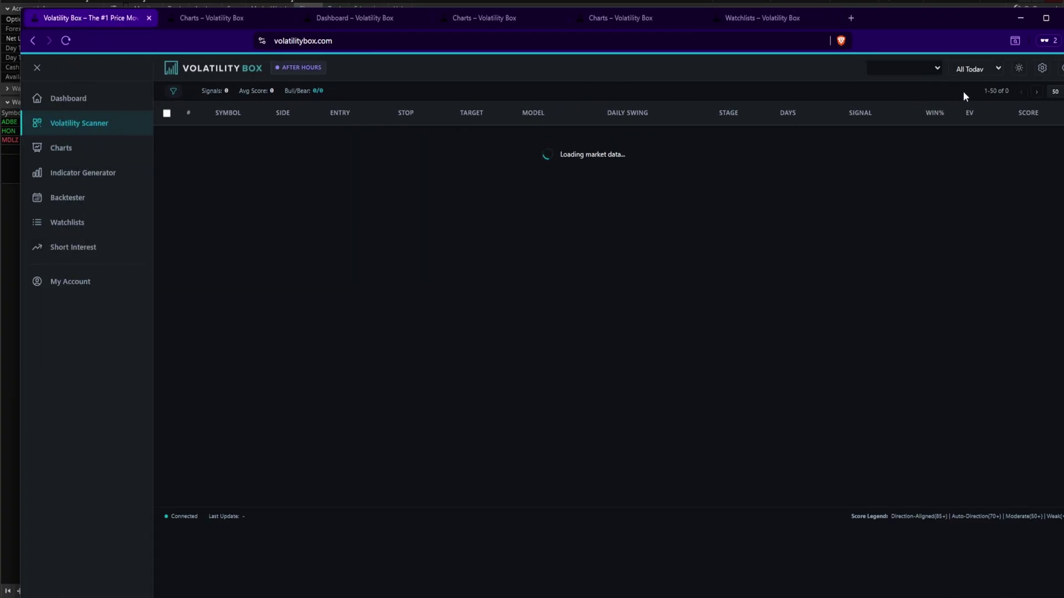
- Scan only the Liquid Tickers watchlist and open the filters panel
left_click(920, 73)
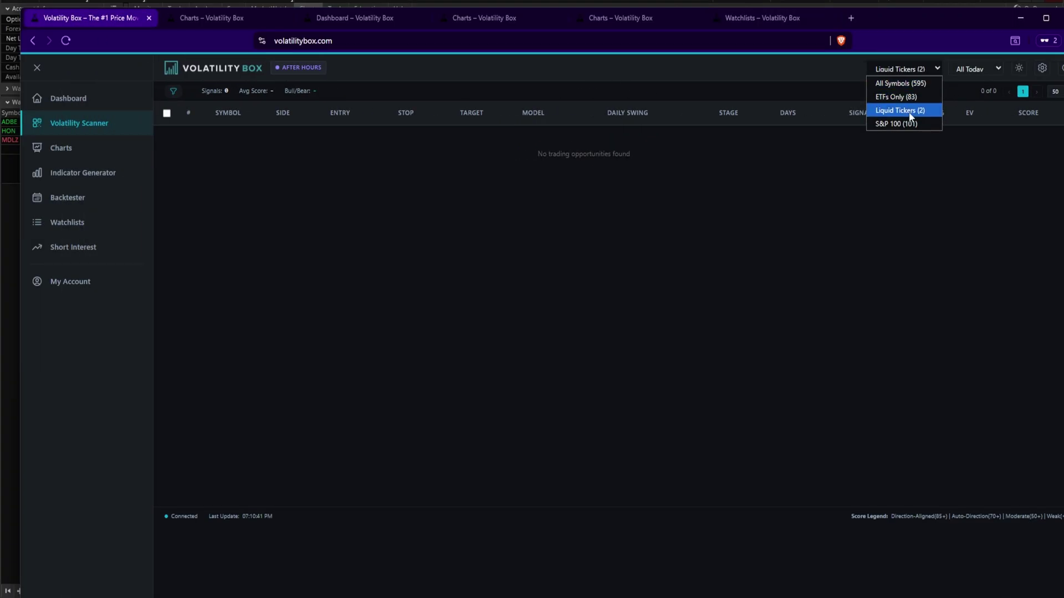
left_click(896, 111)
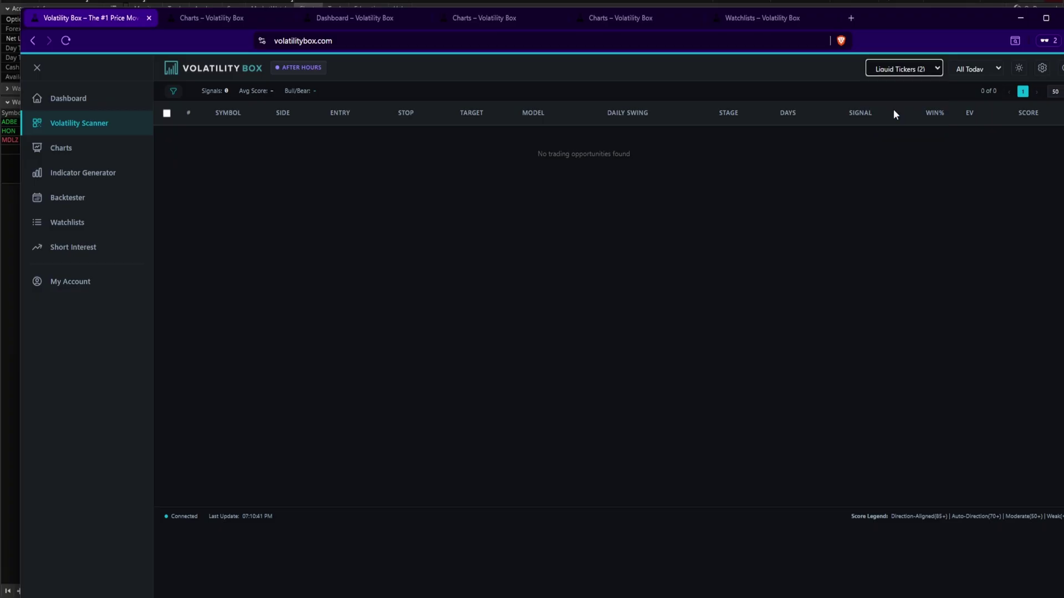
left_click(957, 68)
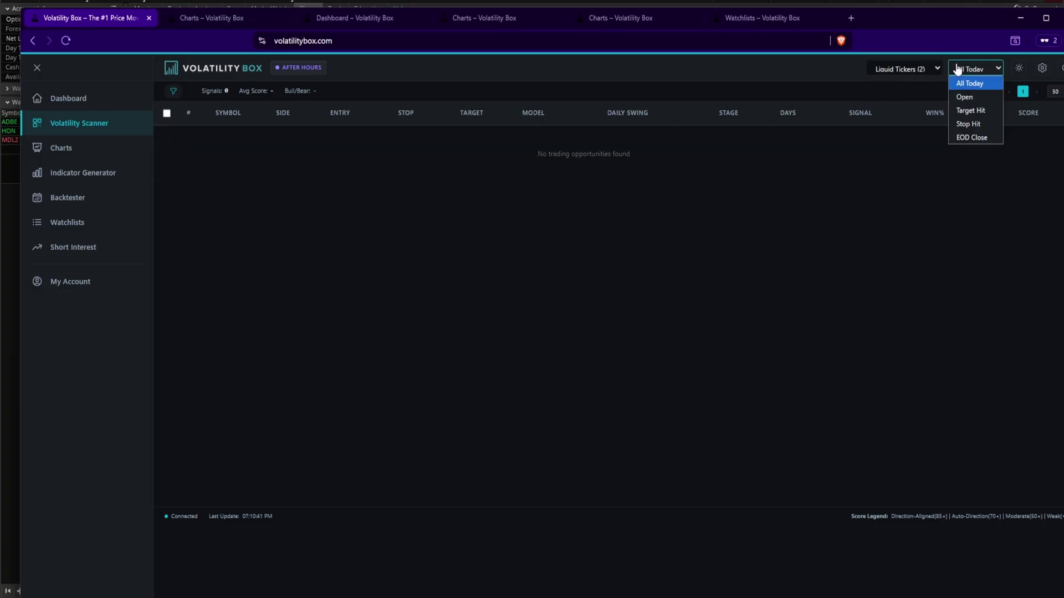
left_click(972, 82)
left_click(907, 68)
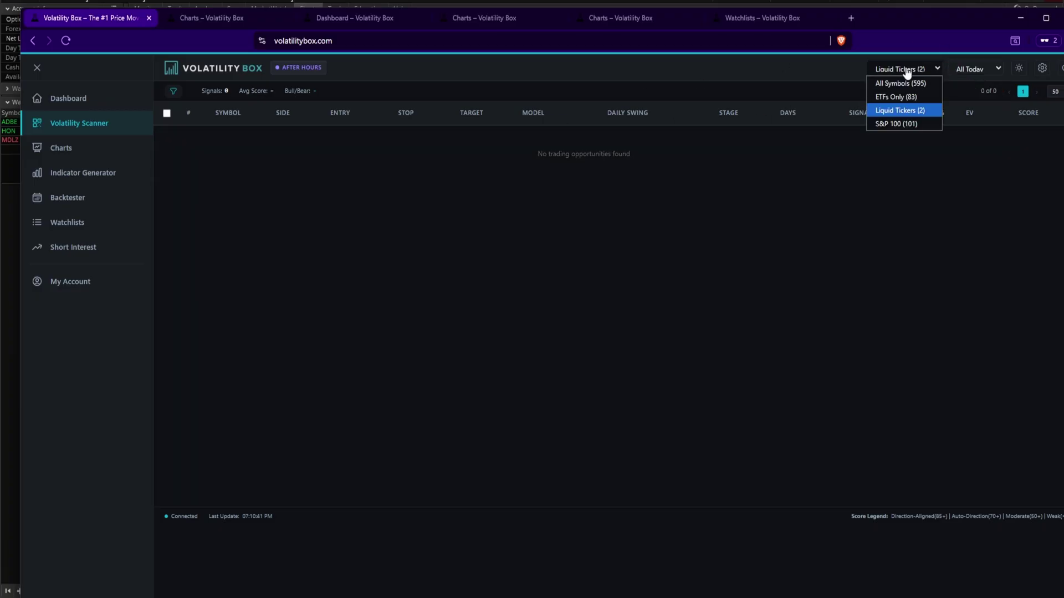
left_click(905, 109)
left_click(174, 91)
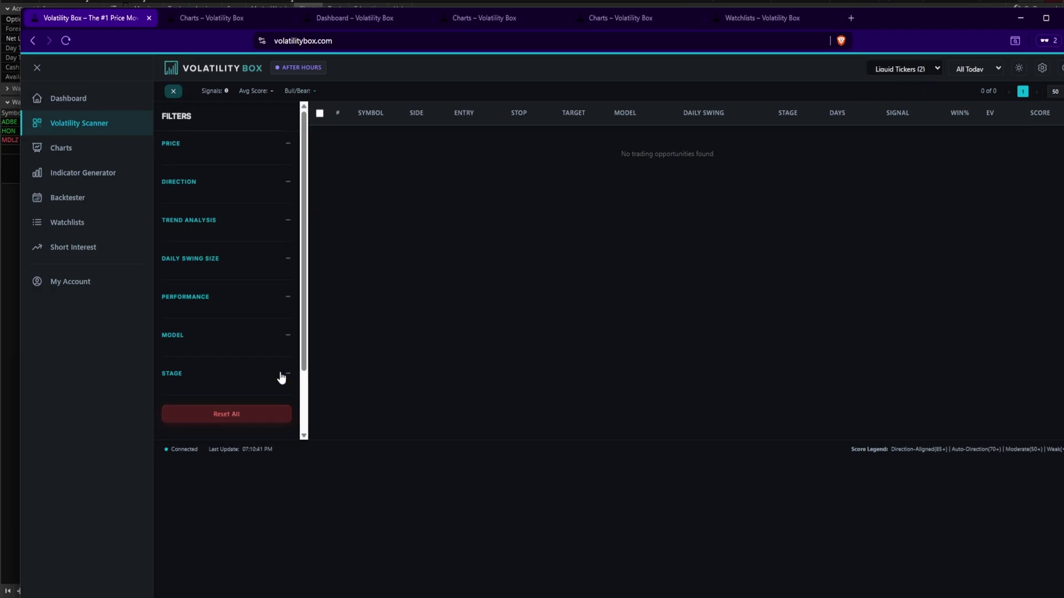
scroll(294, 366, "down", 2)
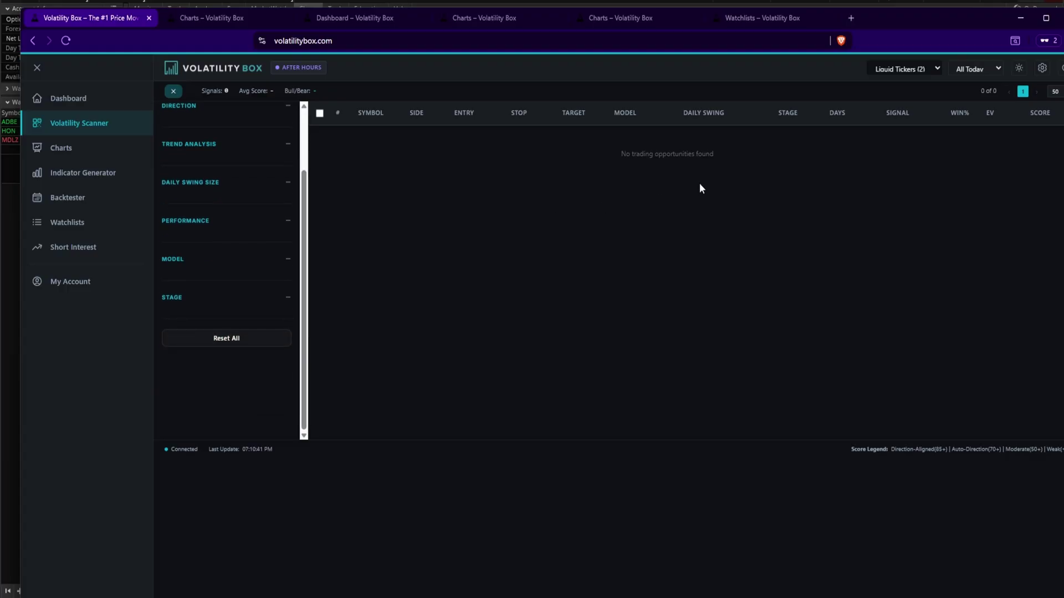
- Switch the ticker universe to S&P 100 and hide the filters panel
left_click(941, 75)
left_click(891, 127)
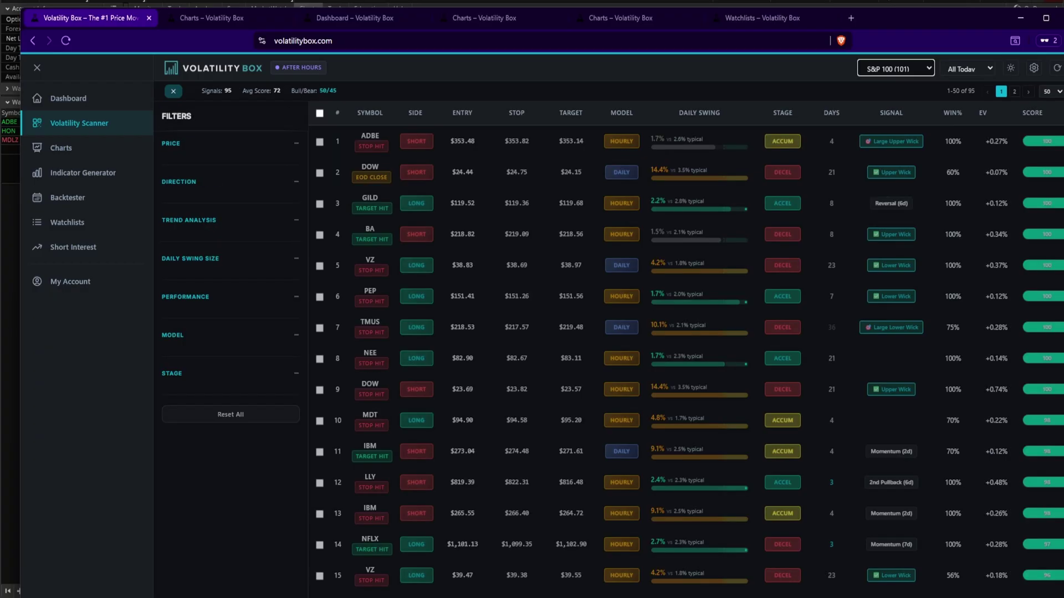
left_click(898, 79)
left_click(899, 79)
left_click(174, 92)
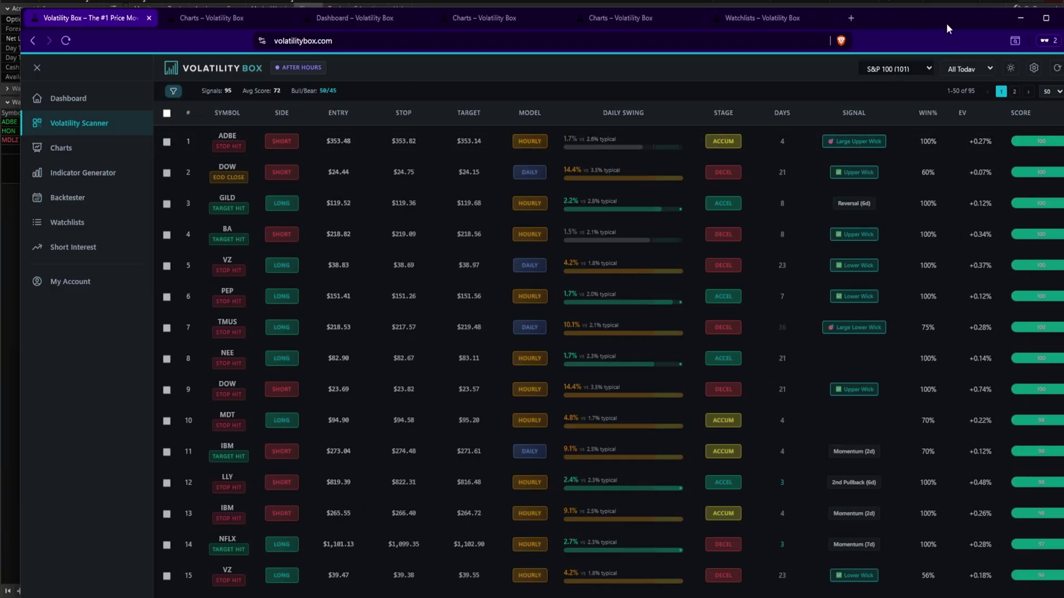
- Collapse the navigation sidebar to icons and reopen the scanner filters
mouse_move(946, 24)
left_mouse_down()
mouse_move(906, 21)
mouse_move(932, 23)
left_mouse_up()
left_click(28, 70)
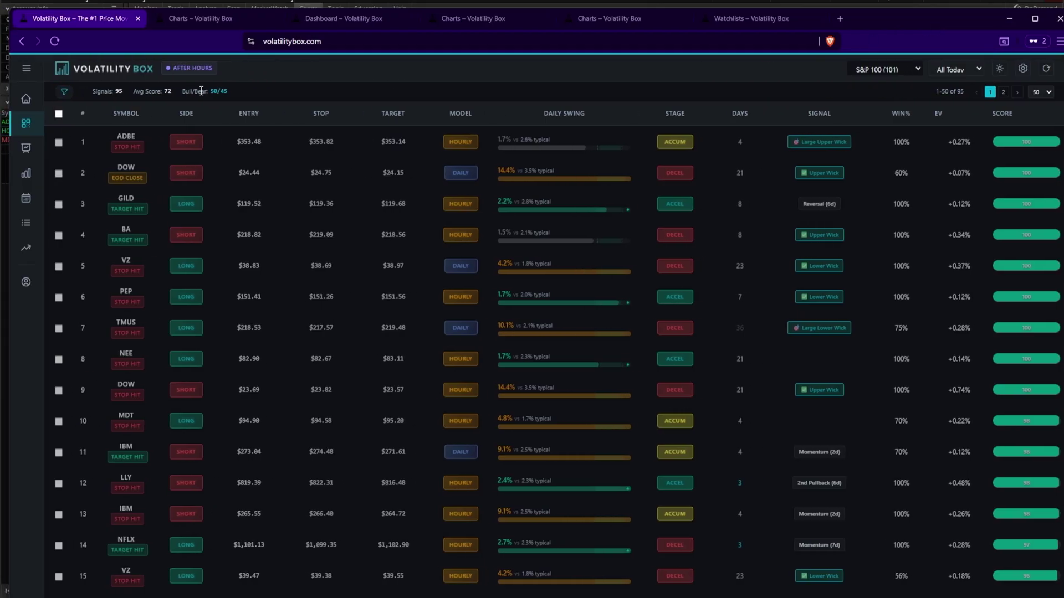
left_click(62, 91)
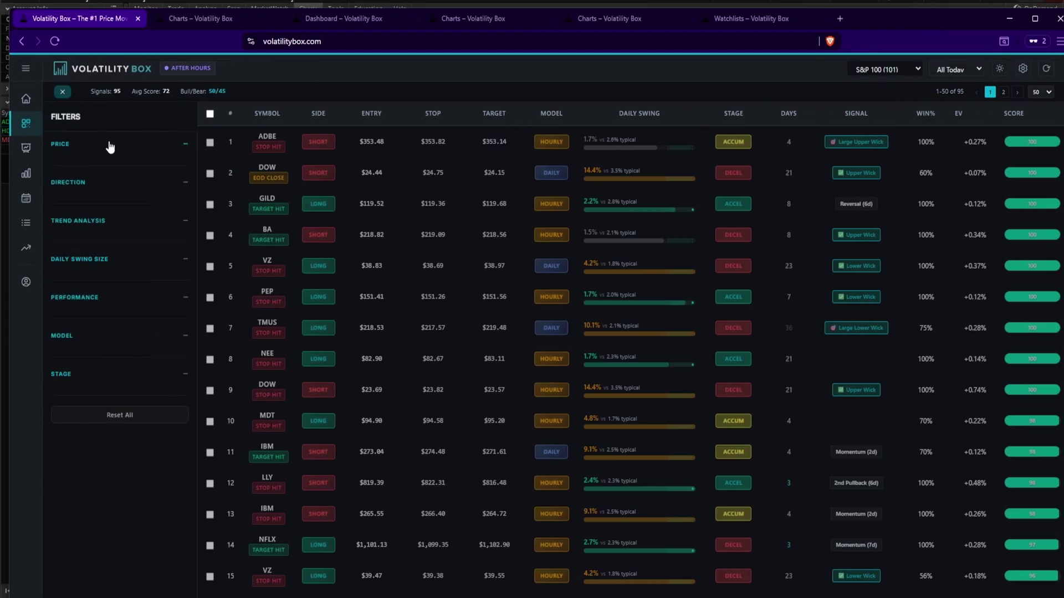
- Try the Price filter and long-only Direction, then show all signals again
left_click(110, 145)
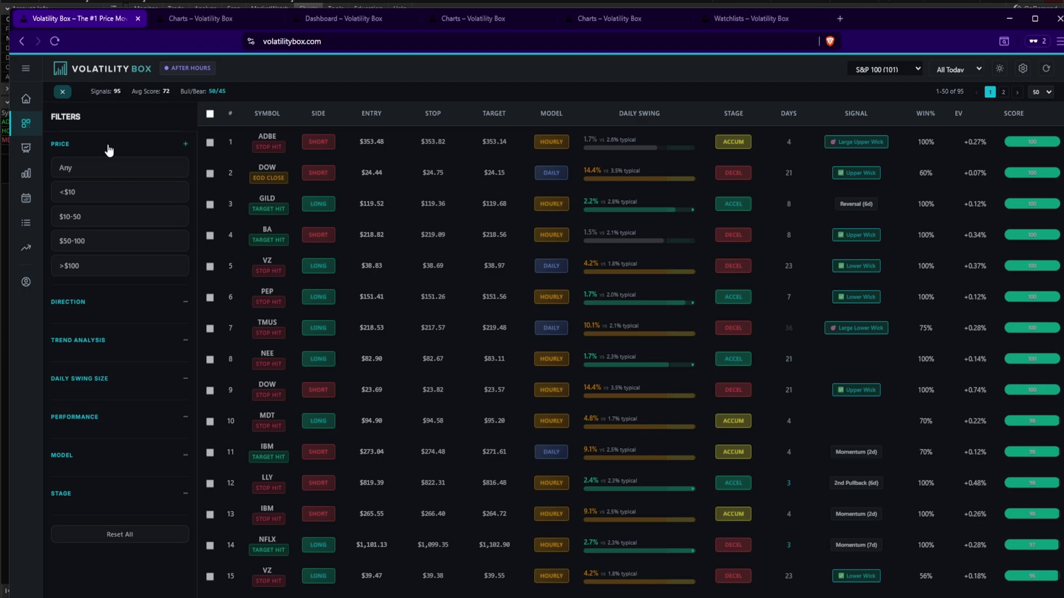
left_click(155, 145)
left_click(116, 183)
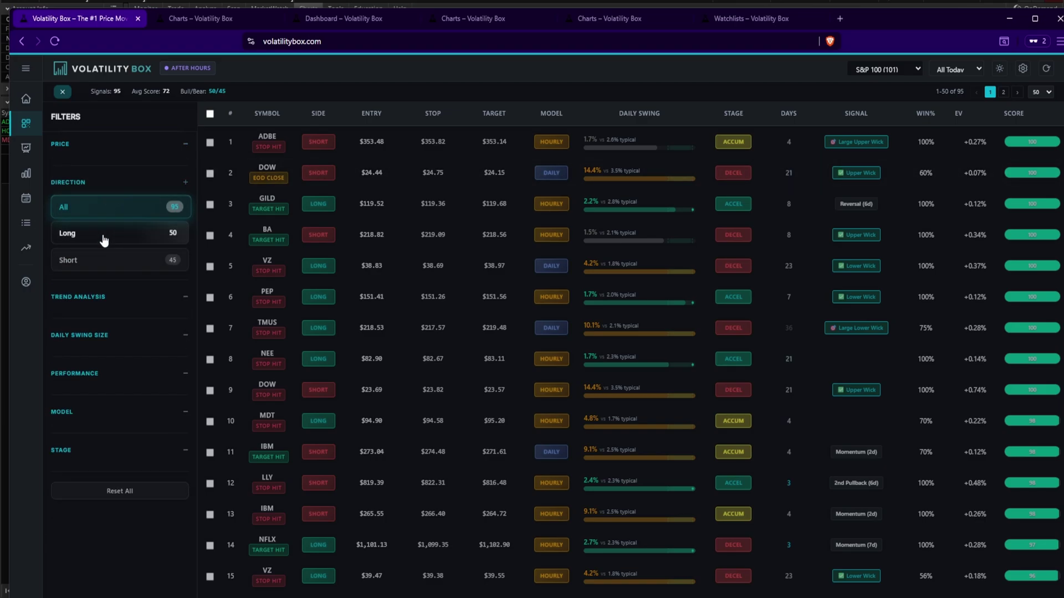
left_click(123, 239)
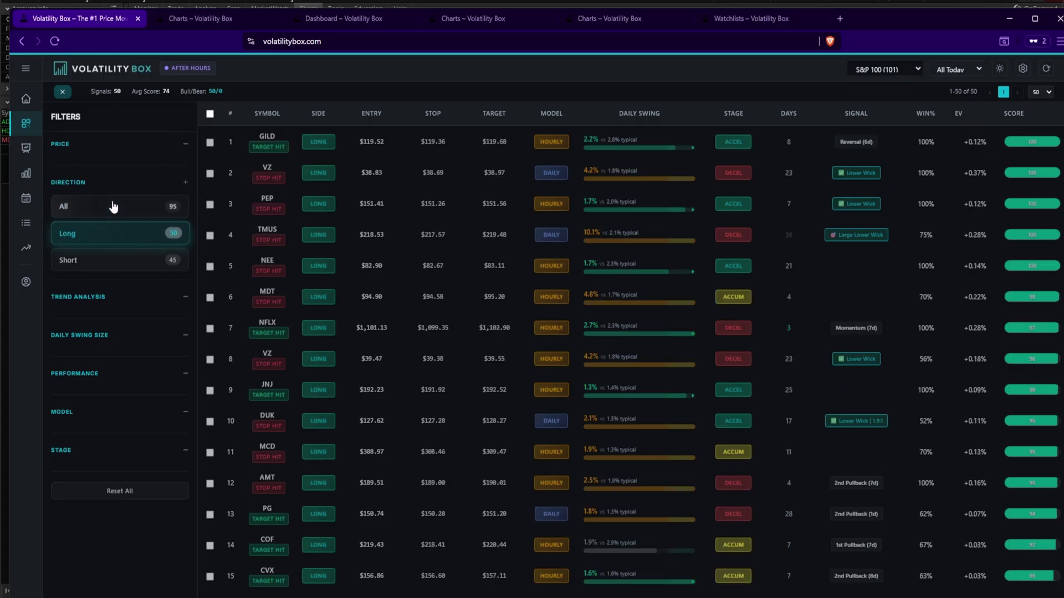
left_click(93, 186)
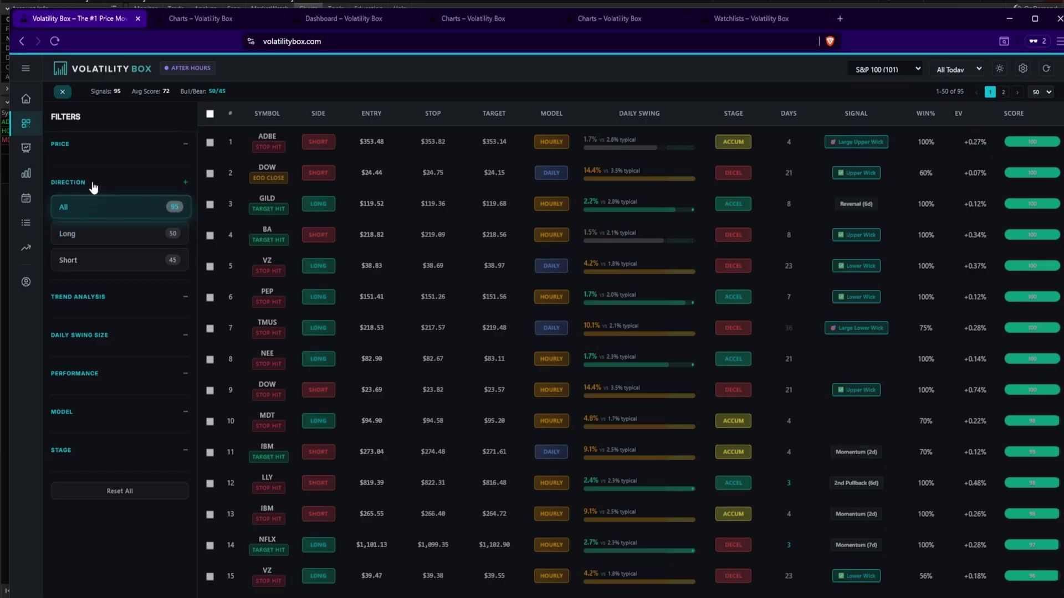
- Open the dashboard and close the duplicate Dashboard, Watchlists and extra Charts tabs
left_click(32, 96)
left_click(382, 19)
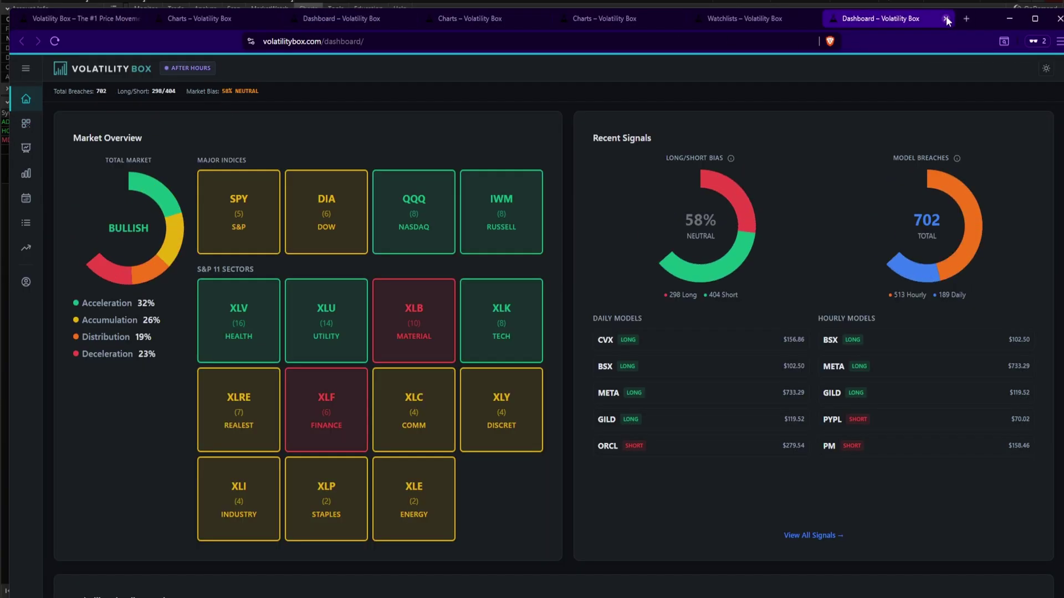
left_click(945, 18)
left_click(820, 19)
left_click(686, 18)
left_click(561, 19)
left_click(83, 18)
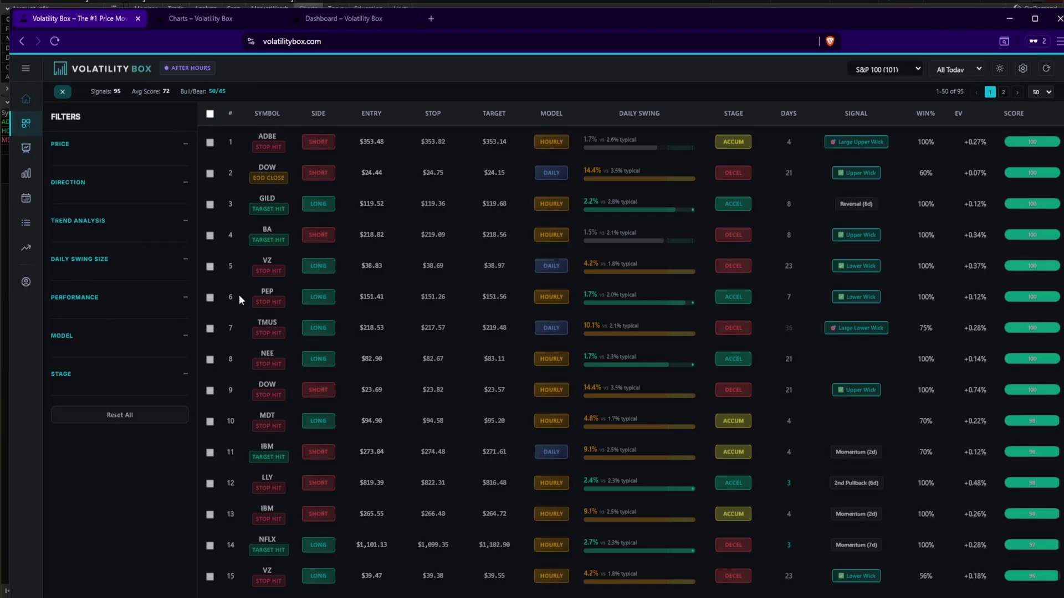
left_click(330, 19)
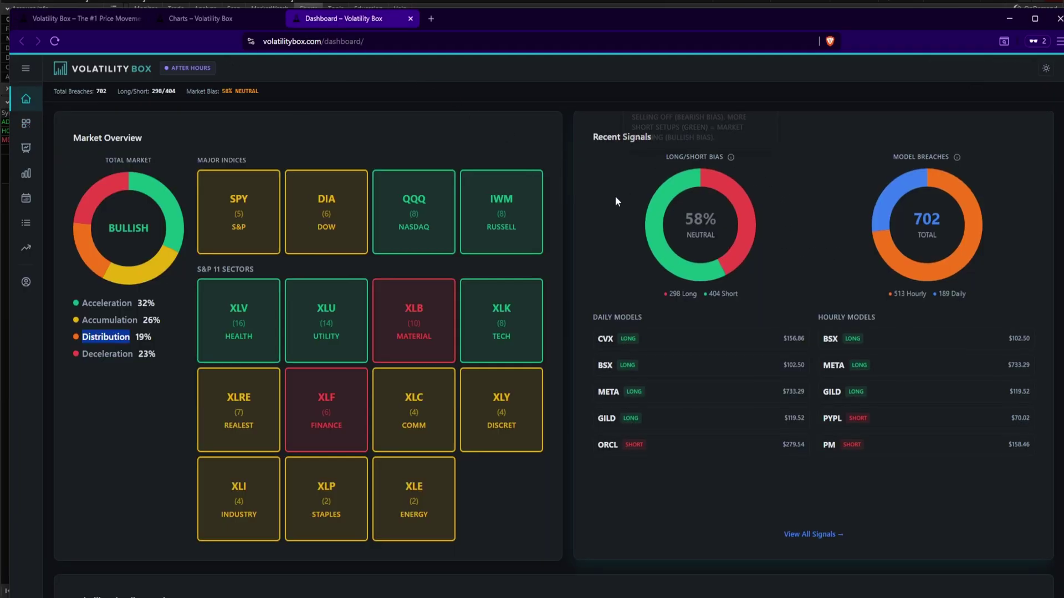
left_click(107, 21)
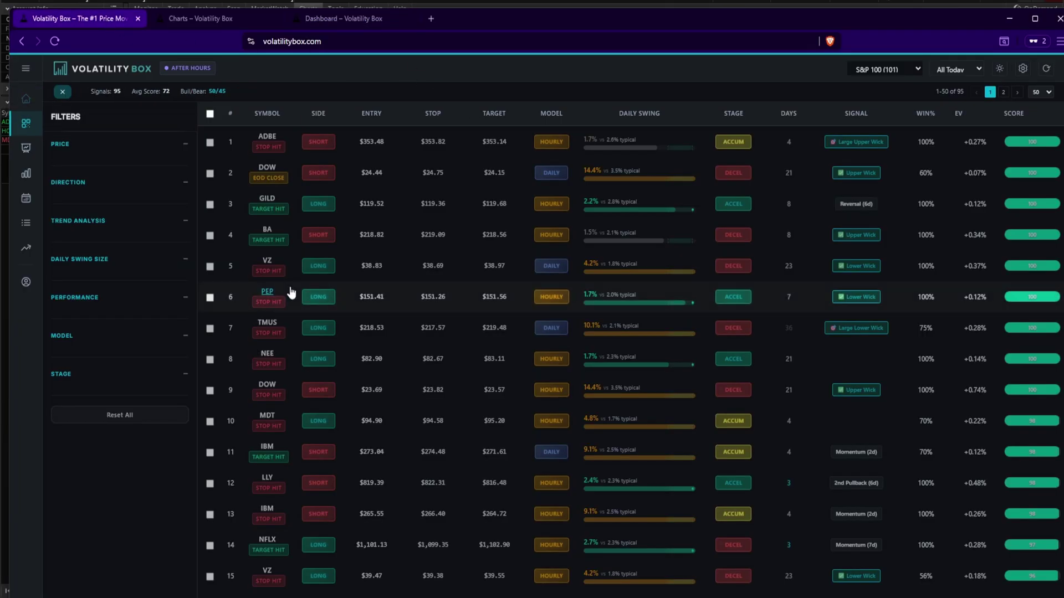
left_click(108, 260)
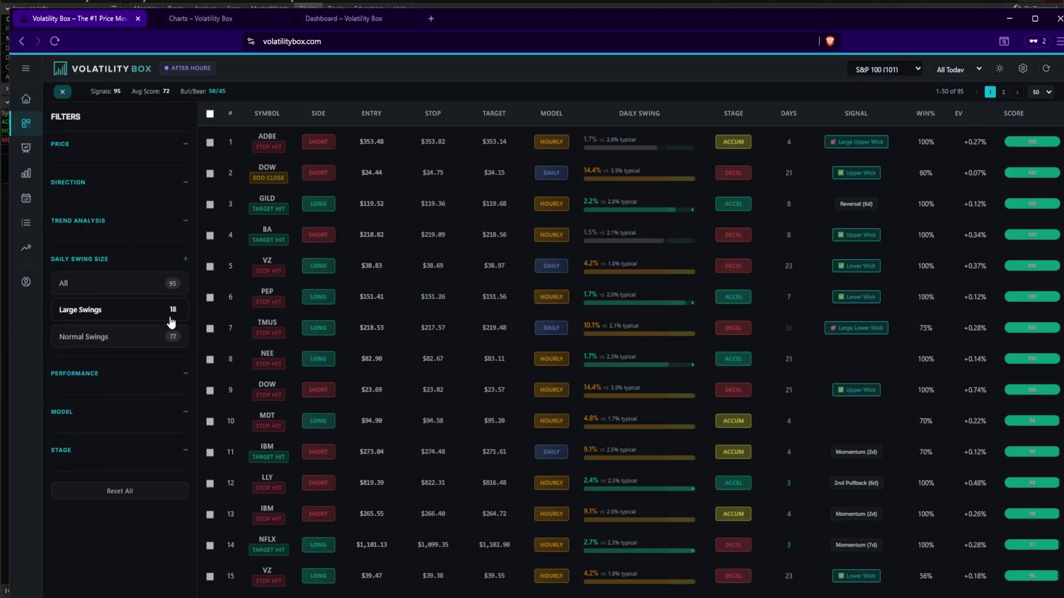
left_click(88, 261)
left_click(92, 224)
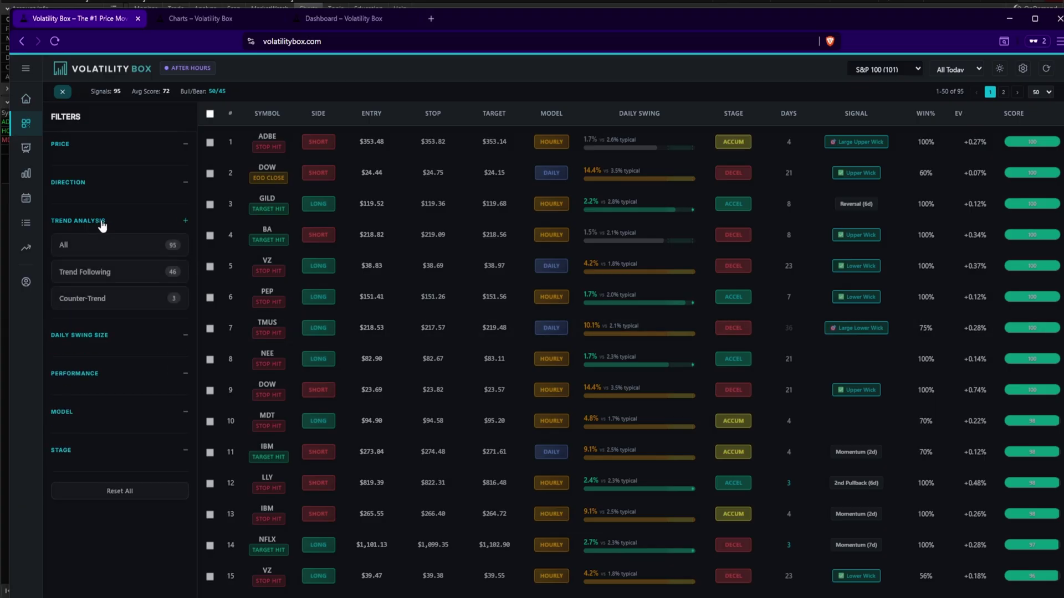
left_click(102, 223)
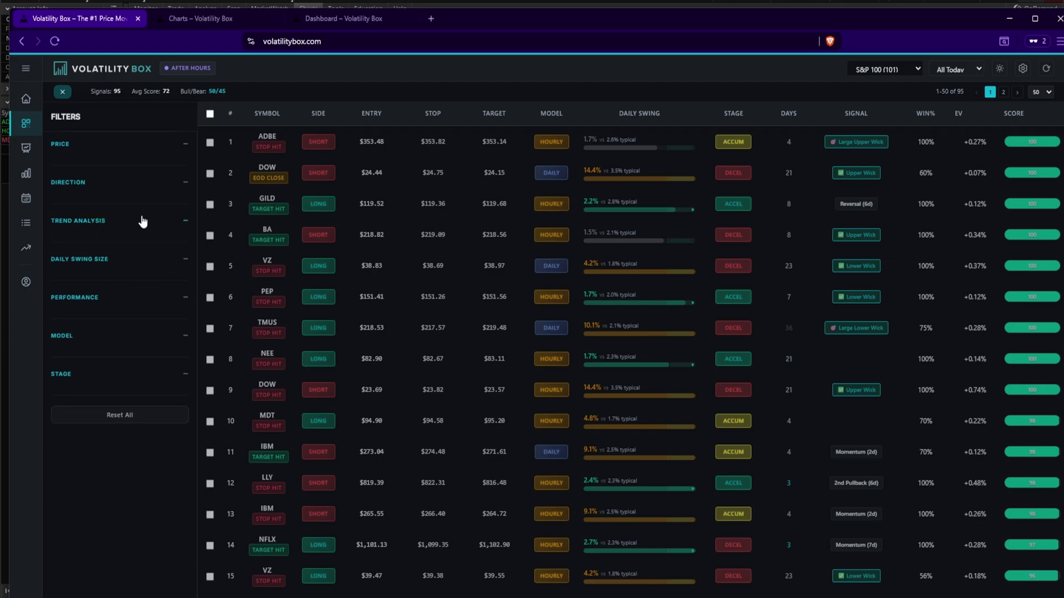
left_click(113, 301)
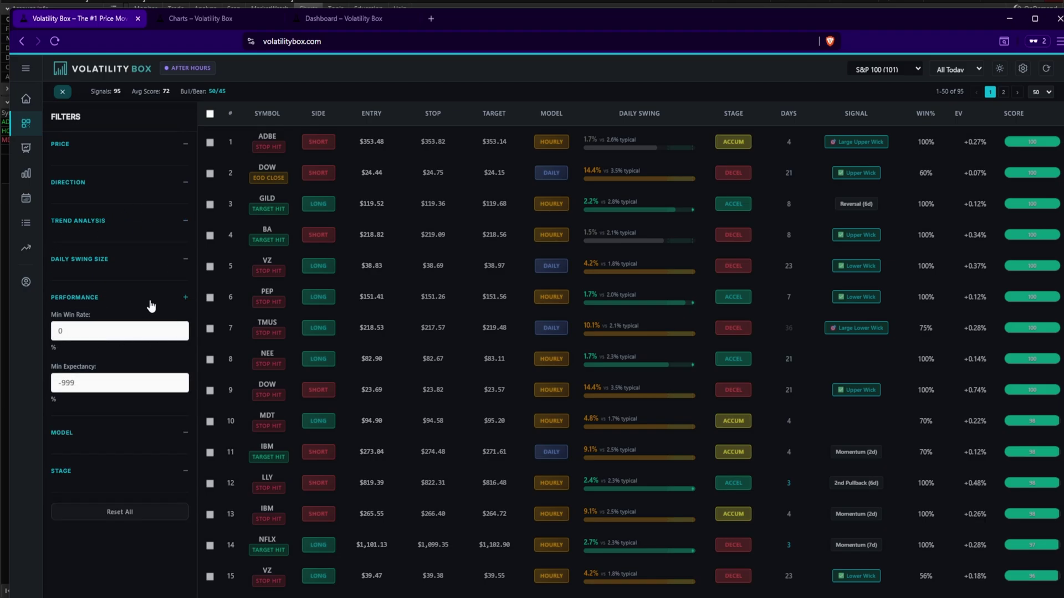
left_click(152, 302)
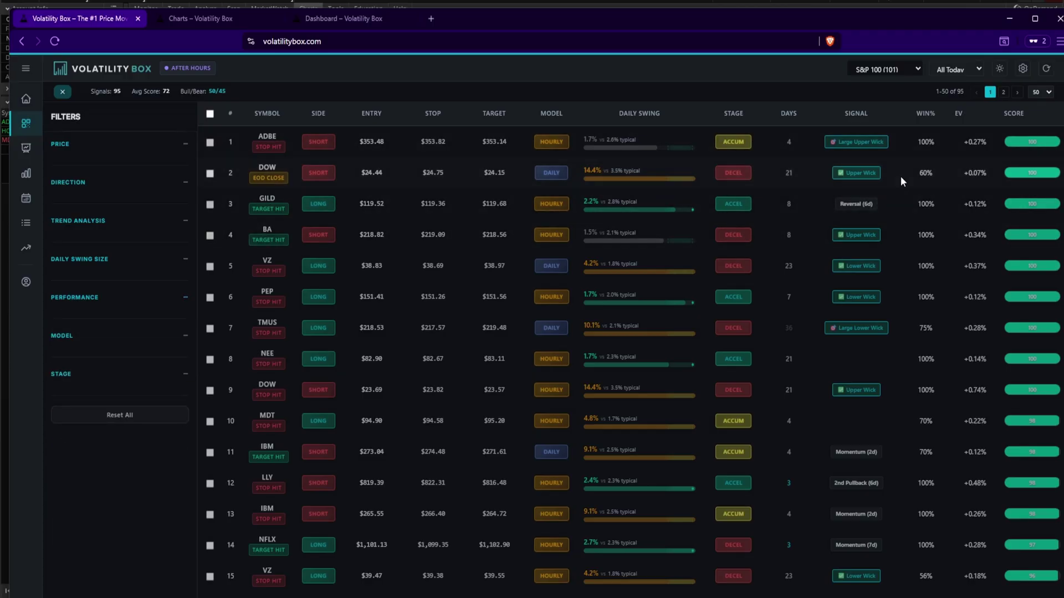
left_click(64, 298)
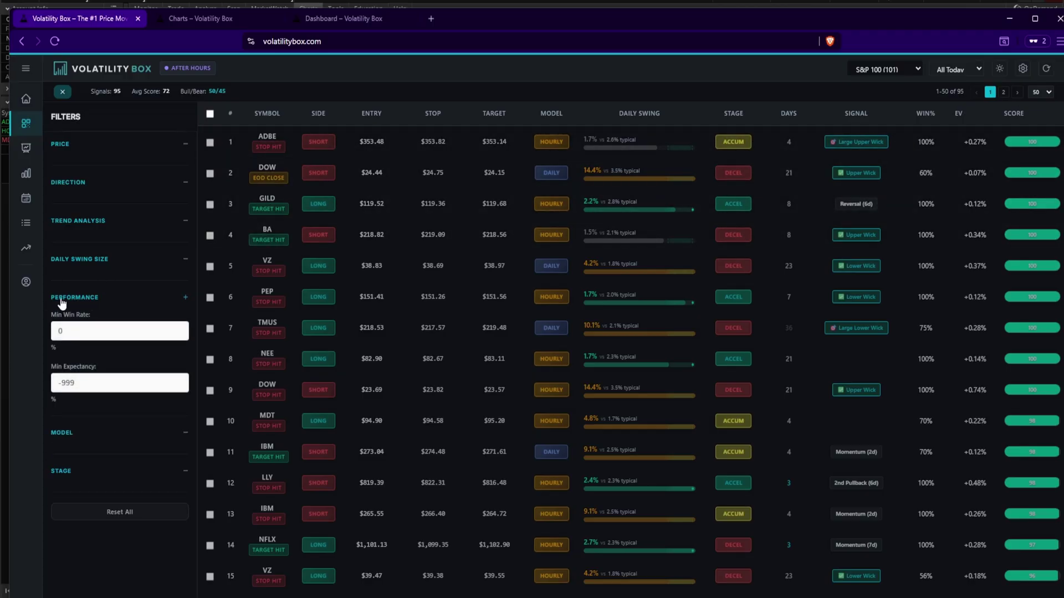
left_click(61, 302)
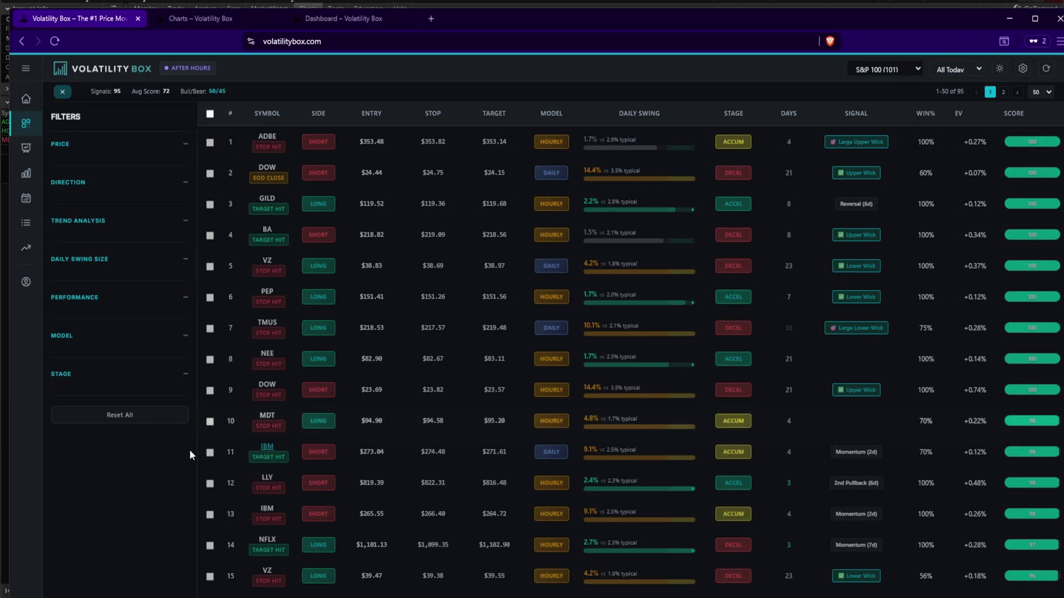
left_click(62, 374)
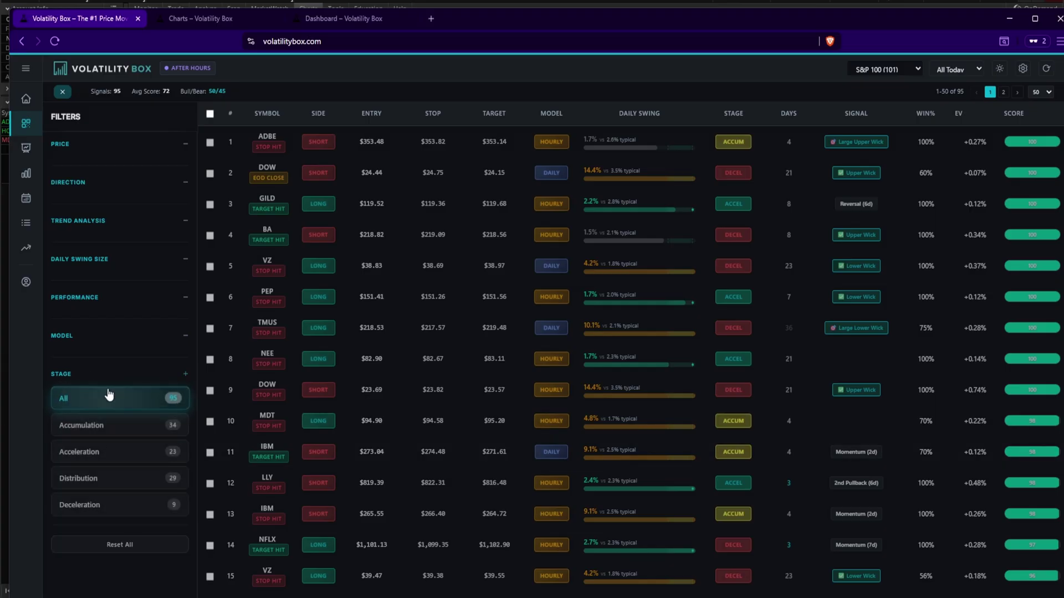
left_click(88, 375)
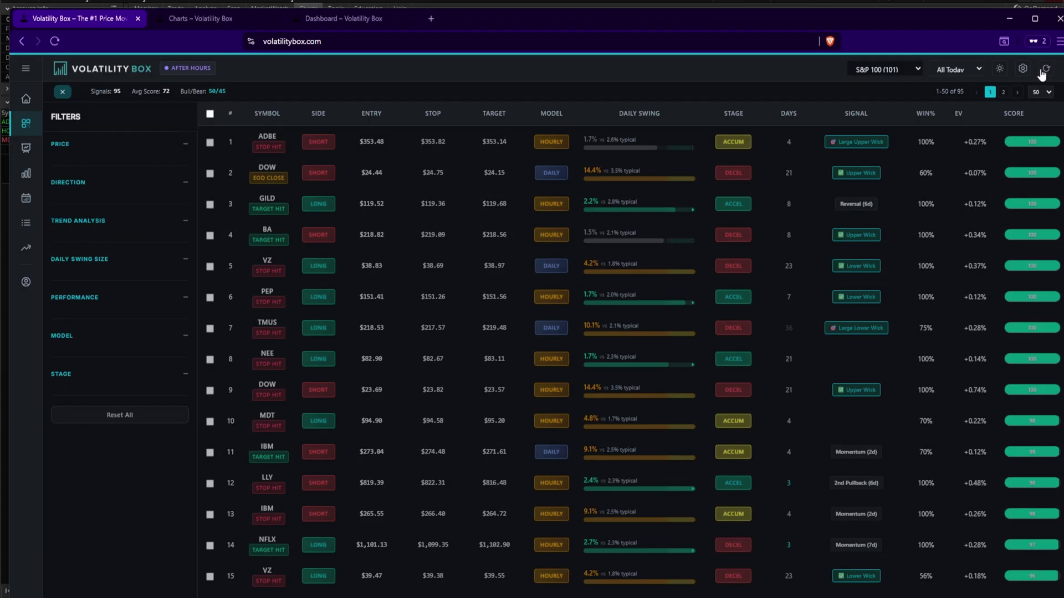
left_click_drag(889, 19, 865, 19)
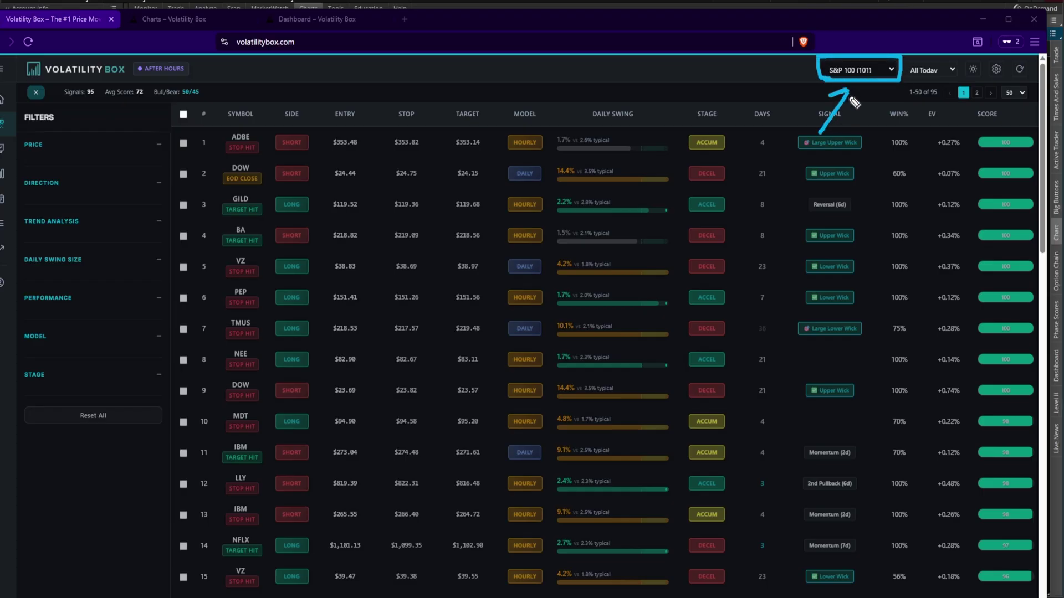
left_click(861, 71)
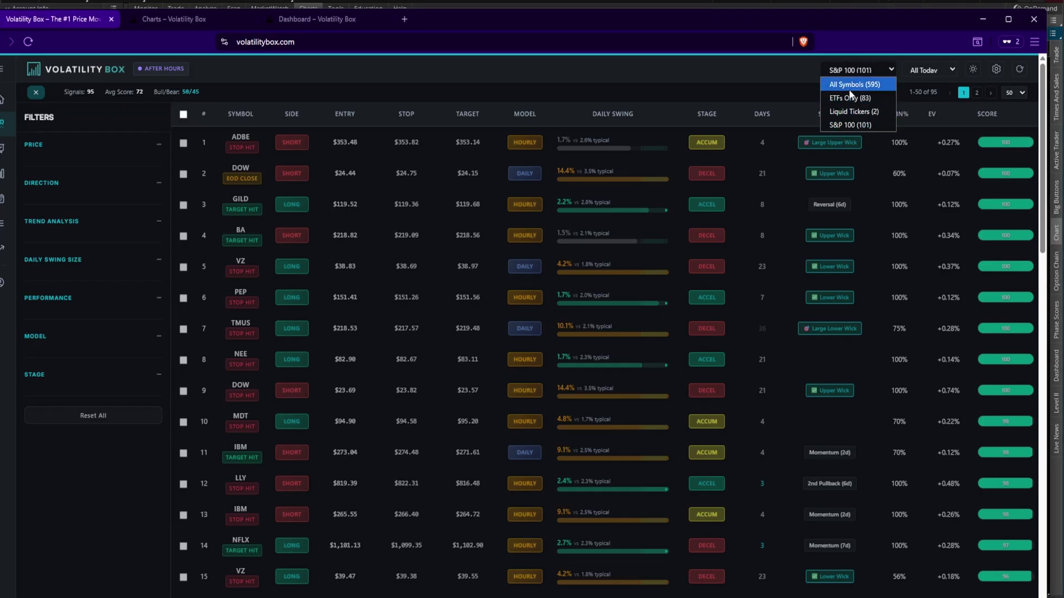
key("Escape")
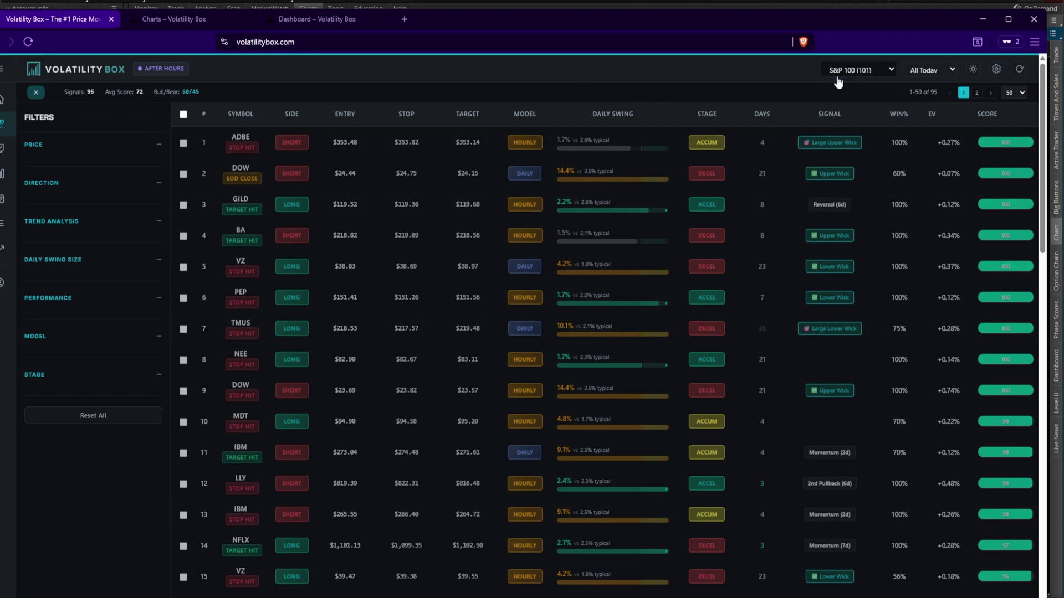
left_click(928, 70)
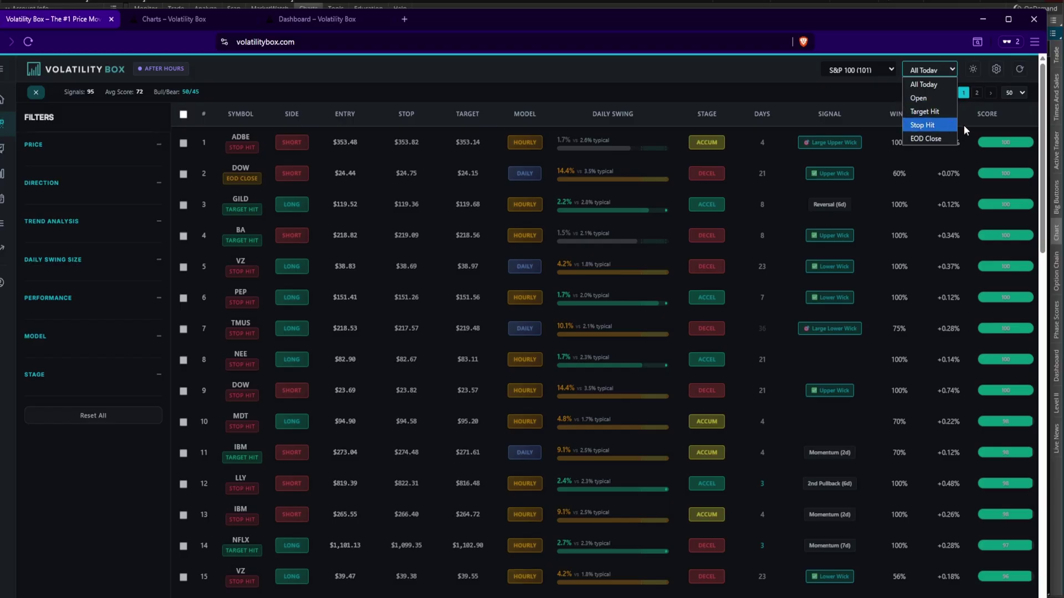
left_click(931, 73)
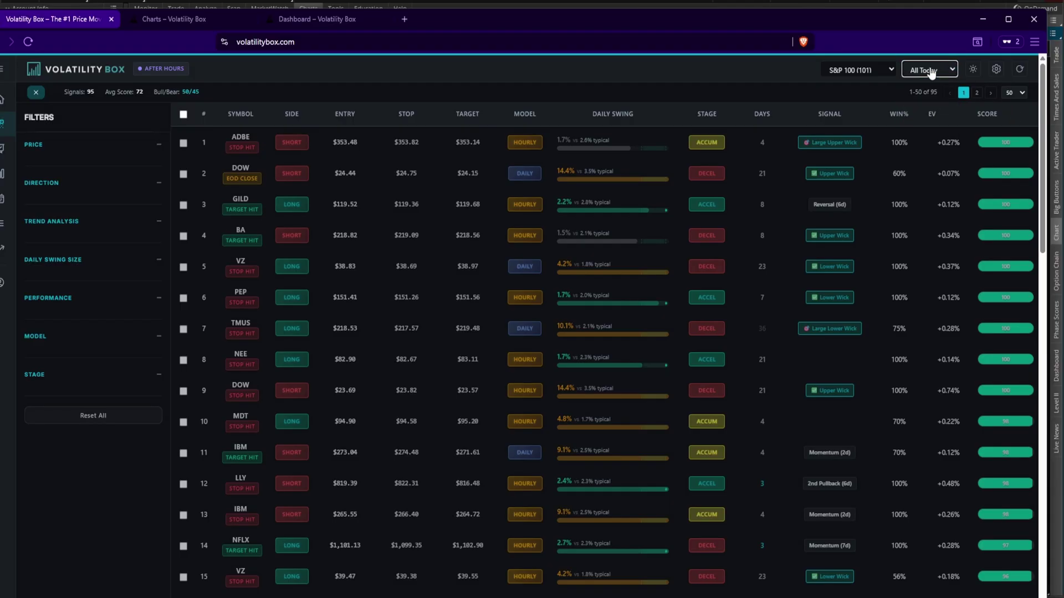
- Hide the EV column in the table column settings and save the change
left_click(973, 72)
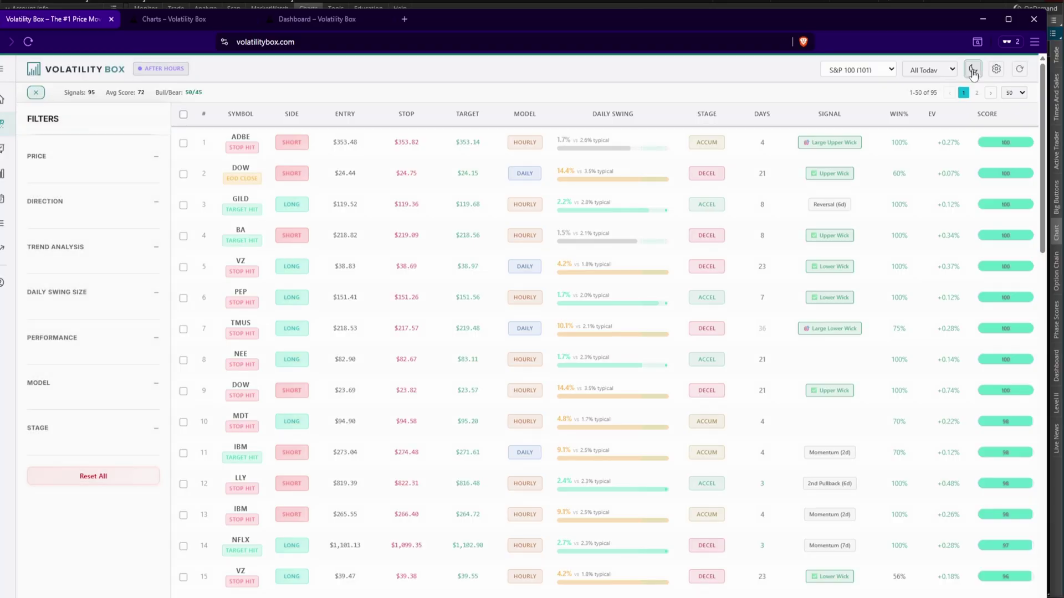
left_click(973, 72)
left_click_drag(849, 18, 859, 21)
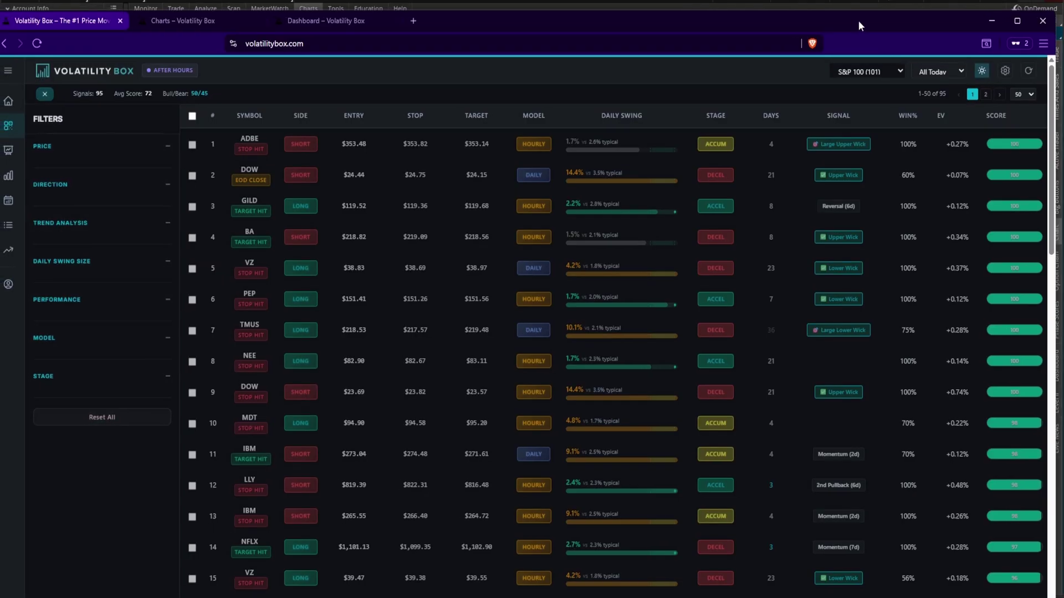
left_click(1005, 72)
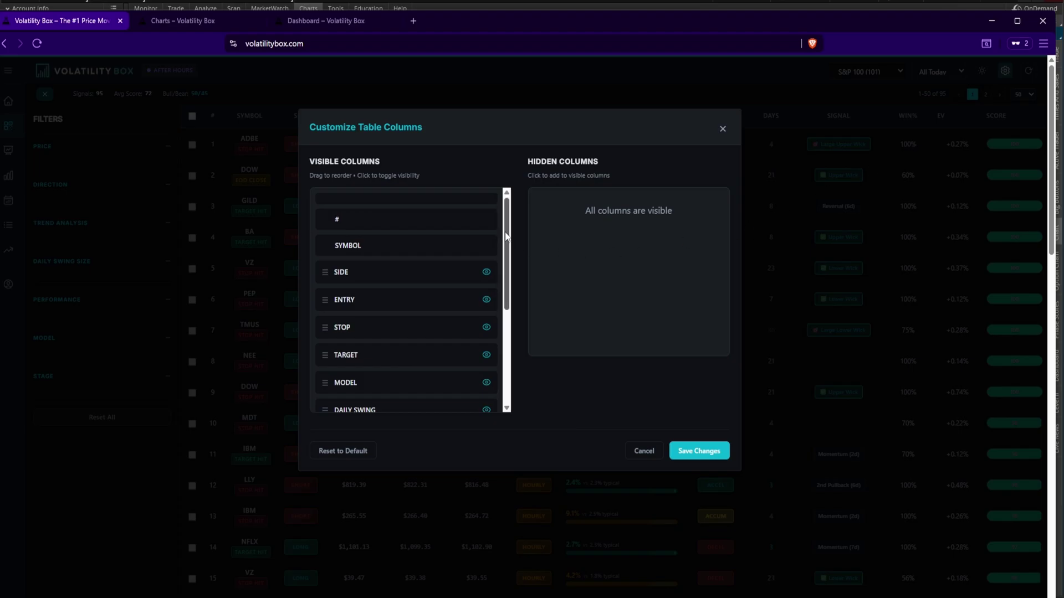
left_click_drag(506, 244, 511, 358)
scroll(511, 363, "up", 4)
scroll(492, 347, "down", 5)
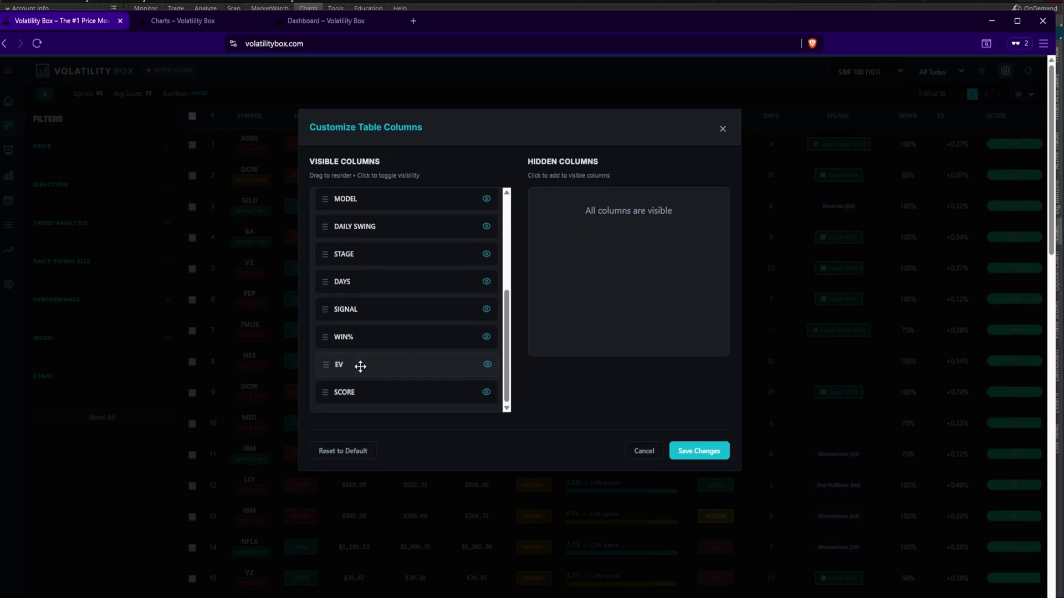
left_click(487, 365)
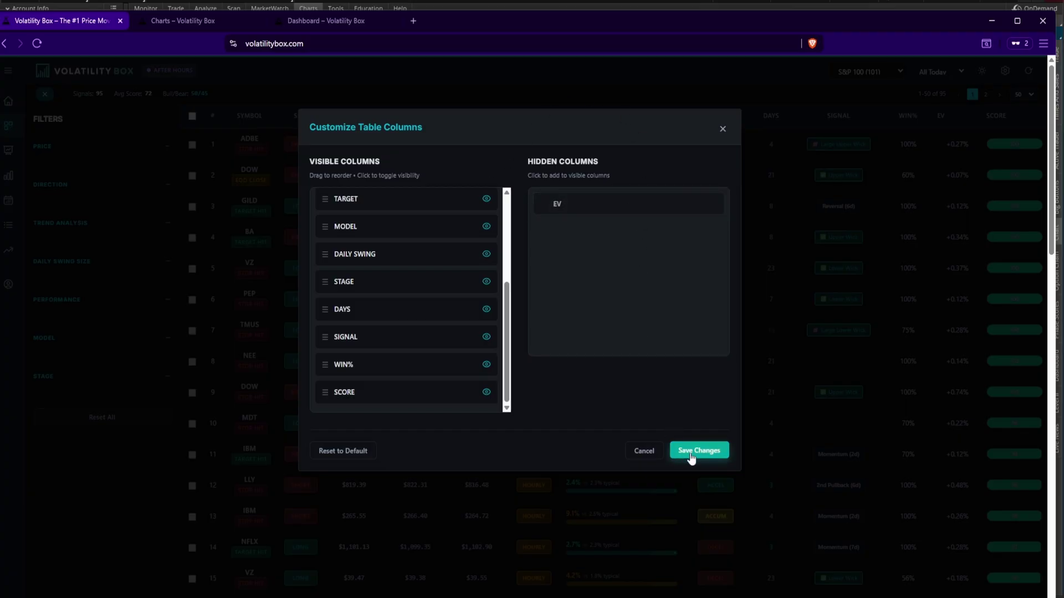
left_click(690, 452)
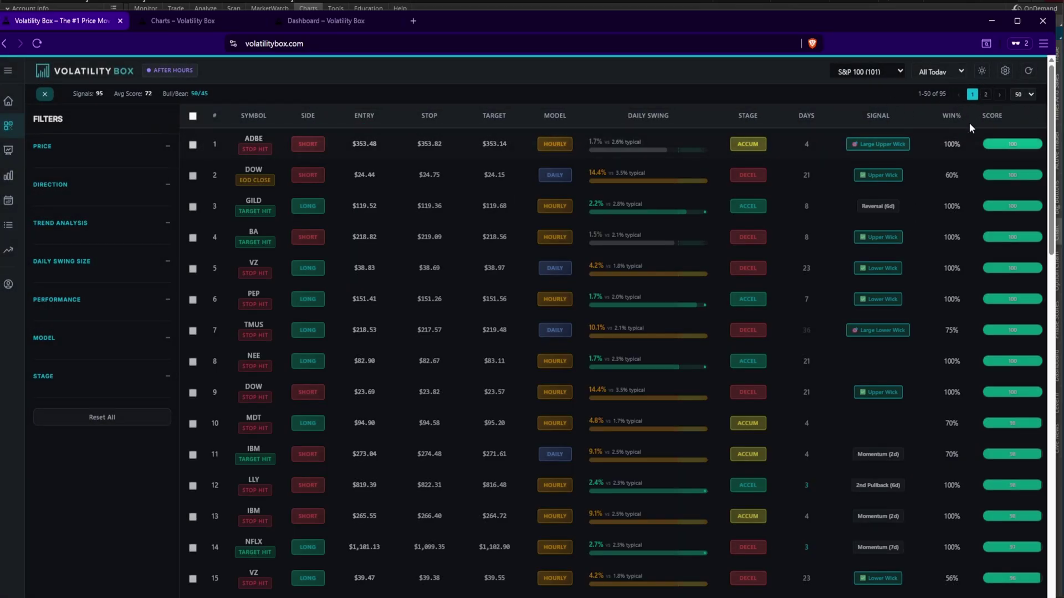
- Hide the WIN% column, save, and collapse the filters panel to widen the table
left_click(1004, 75)
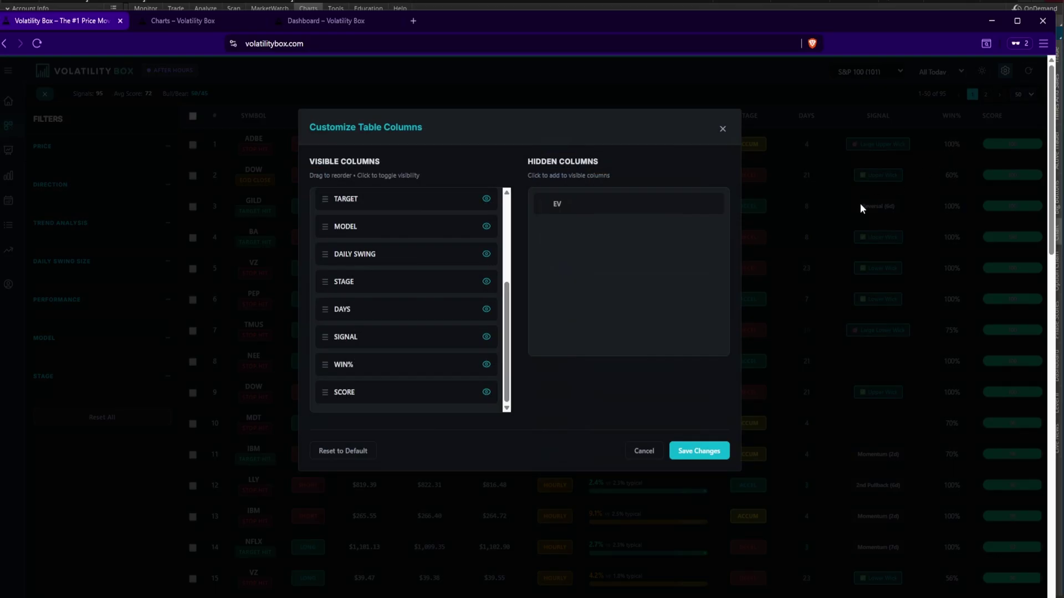
left_click(487, 364)
left_click(697, 451)
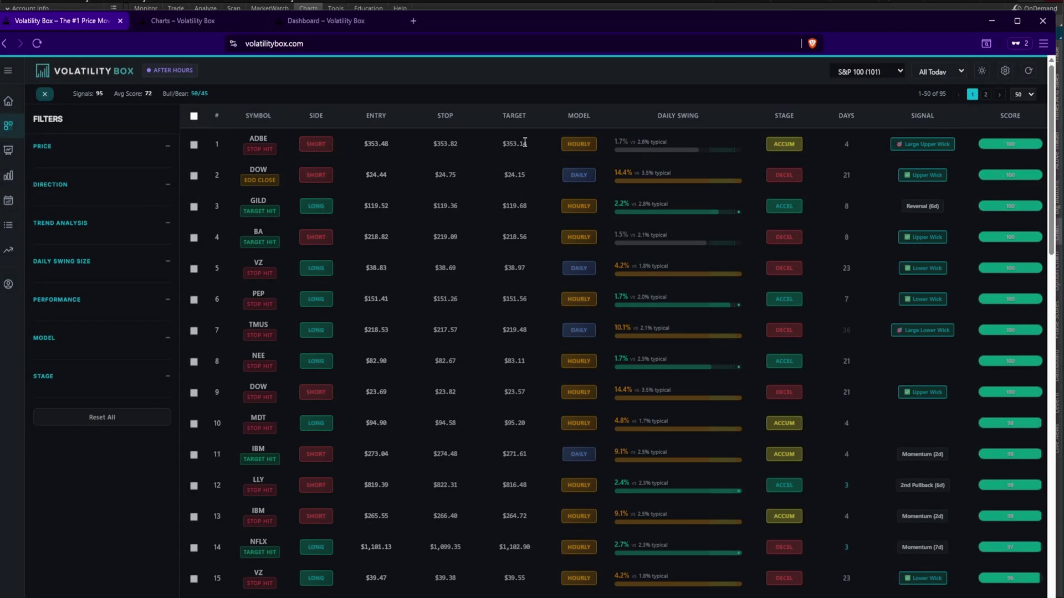
left_click(45, 94)
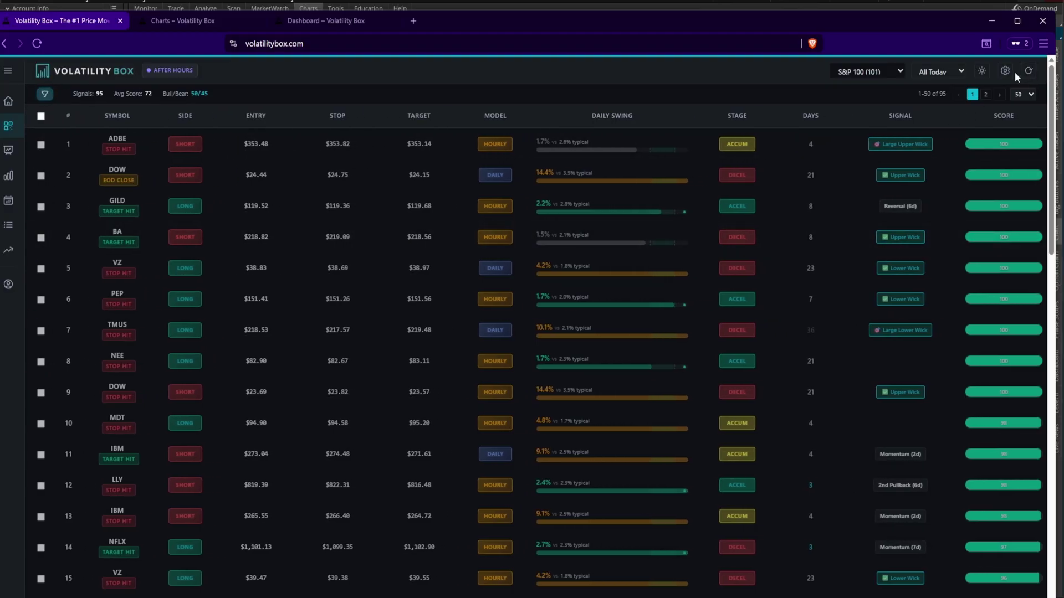
- Restore WIN% and EV, move them just before SCORE, and save the column order
left_click(1013, 72)
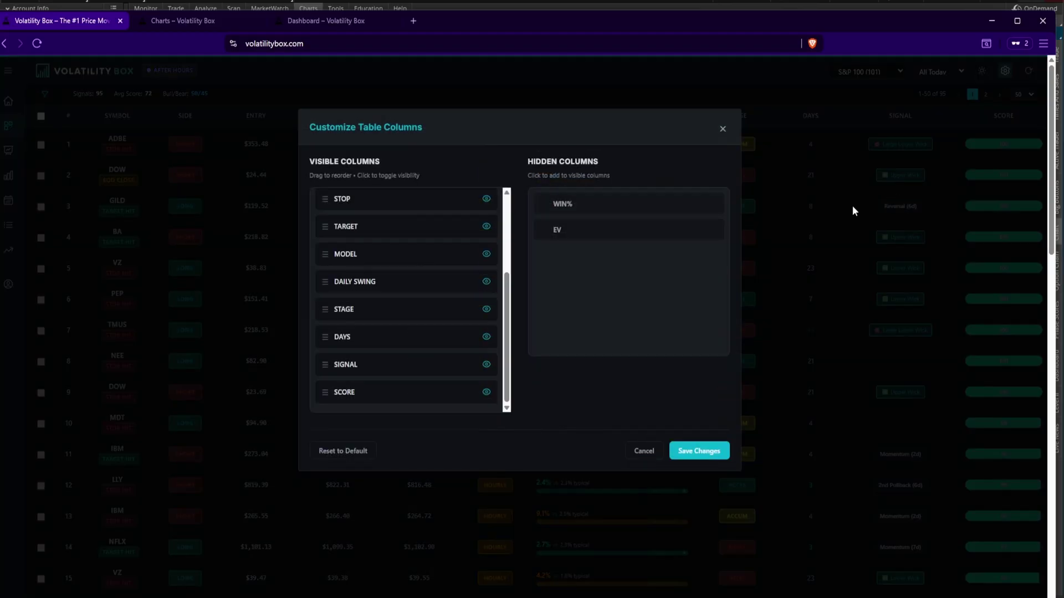
left_click(624, 205)
left_click(614, 206)
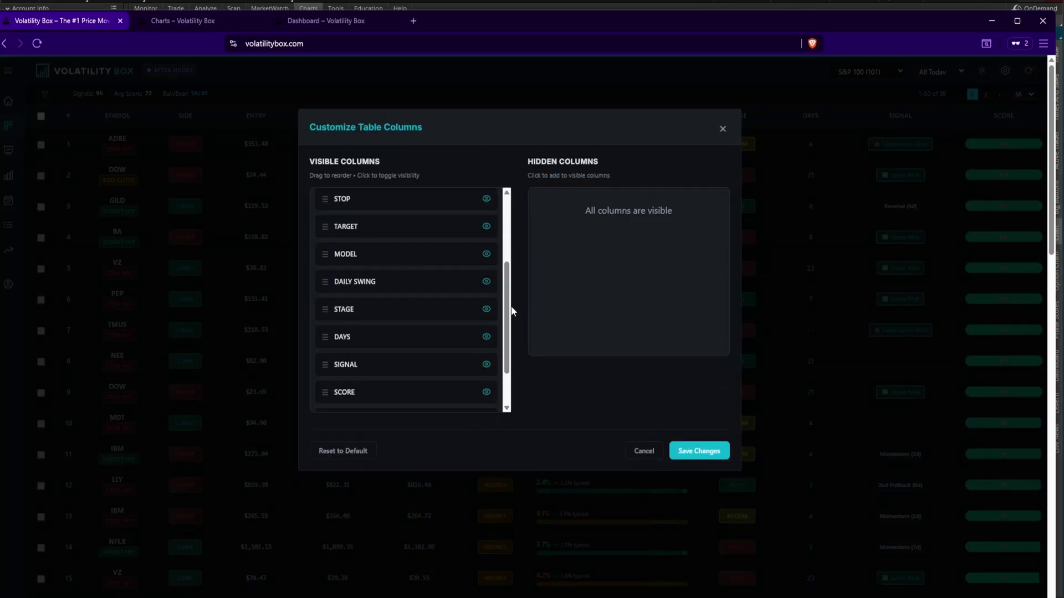
scroll(506, 311, "down", 2)
left_click_drag(339, 359, 379, 339)
left_click_drag(370, 388, 371, 362)
left_click(720, 453)
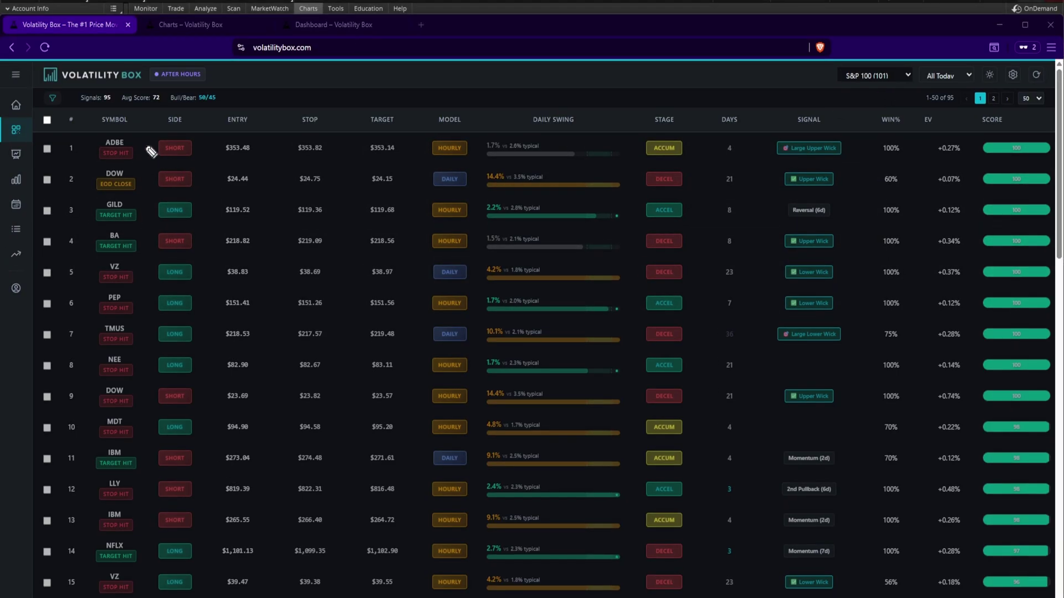
mouse_move(145, 148)
left_mouse_down()
mouse_move(88, 152)
mouse_move(145, 133)
mouse_move(150, 148)
left_mouse_up()
key("Escape")
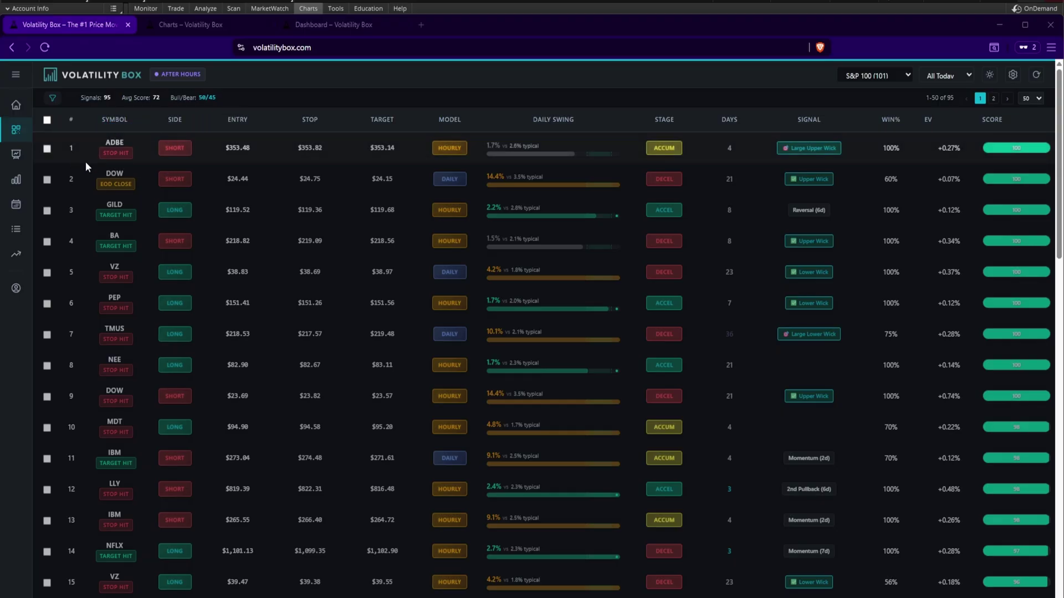
middle_click(115, 143)
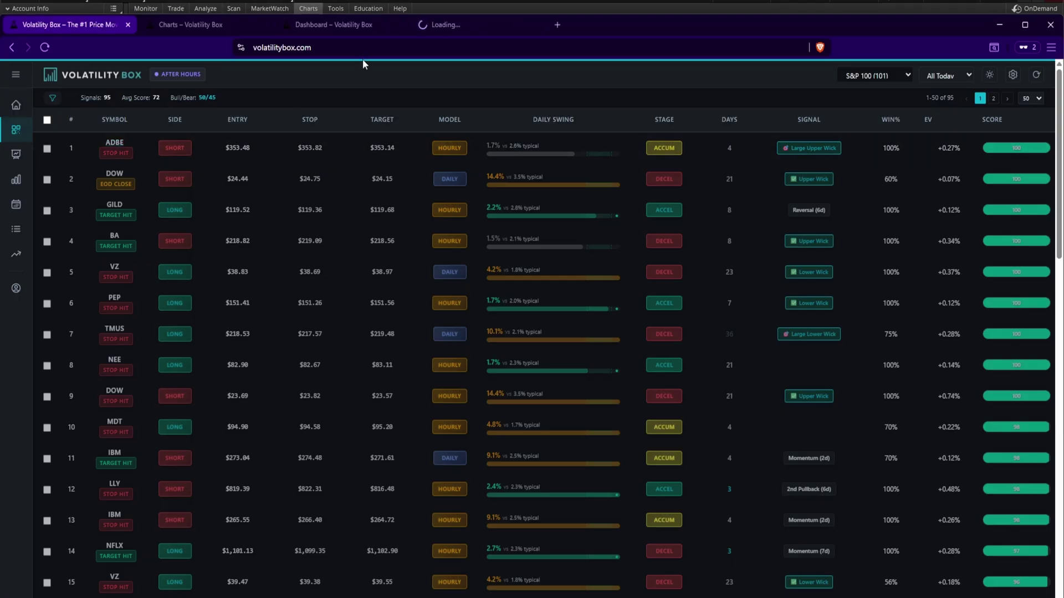
left_click(449, 26)
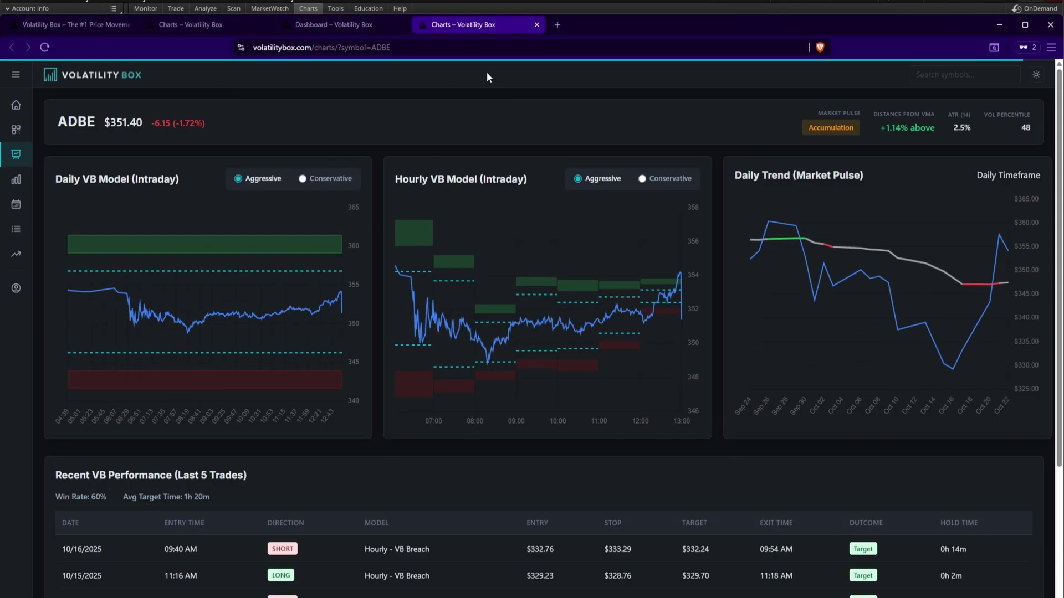
left_click(538, 24)
left_click(69, 26)
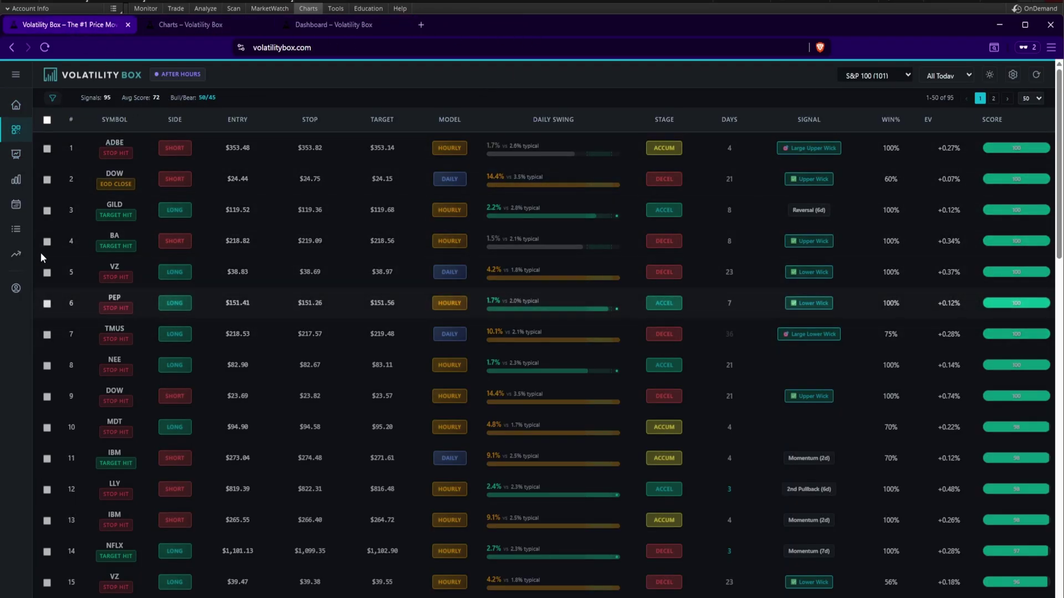
- Select ADBE, DOW, GILD and BA, then generate studies for the five selected signals
left_click(47, 149)
left_click(47, 225)
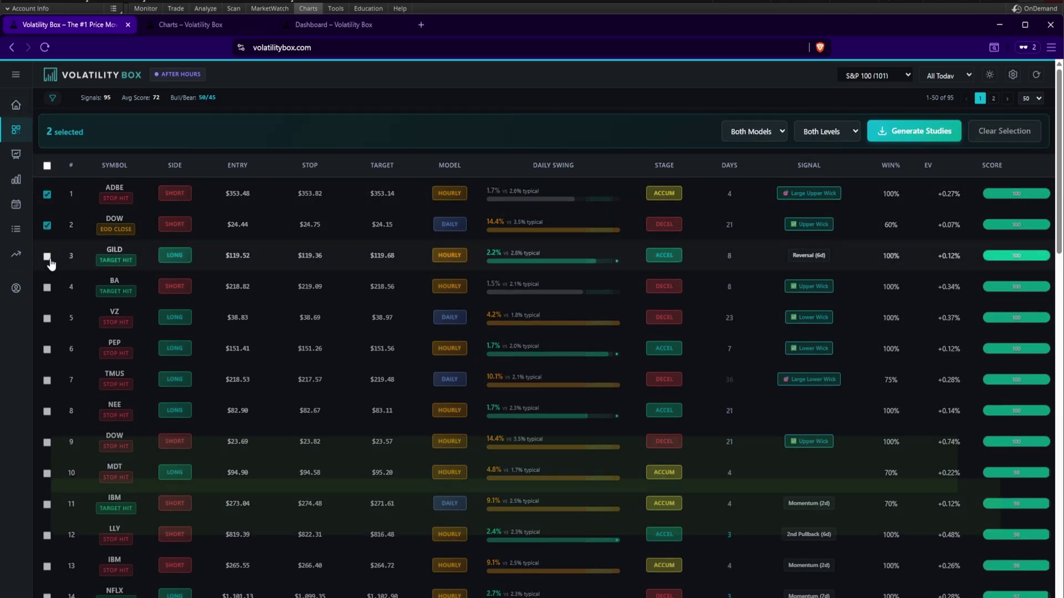
left_click(47, 256)
left_click(48, 288)
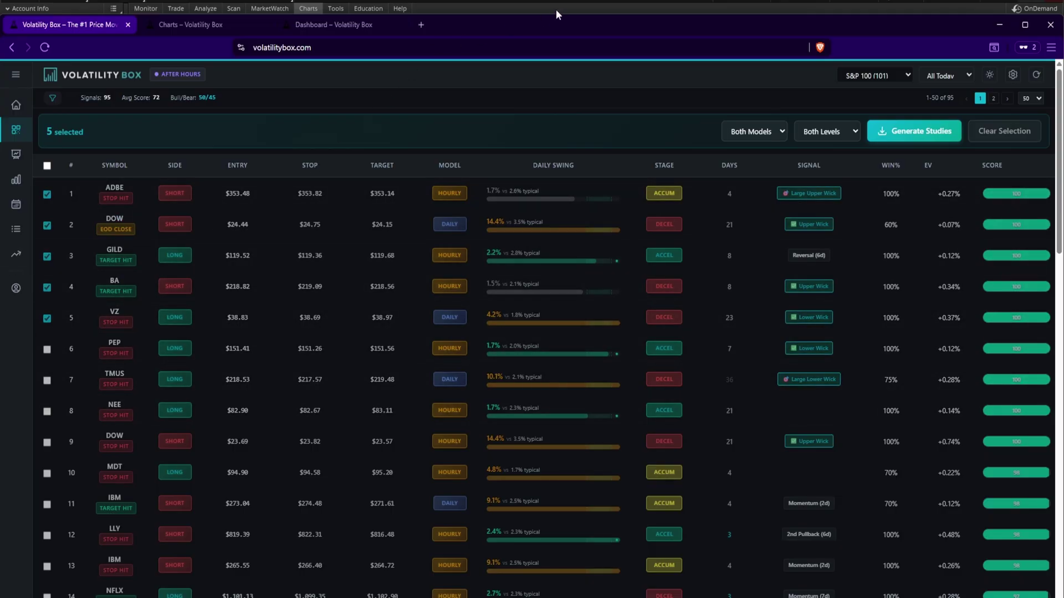
mouse_move(553, 23)
left_mouse_down()
mouse_move(539, 310)
mouse_move(503, 381)
mouse_move(527, 56)
mouse_move(549, 9)
mouse_move(554, 22)
left_mouse_up()
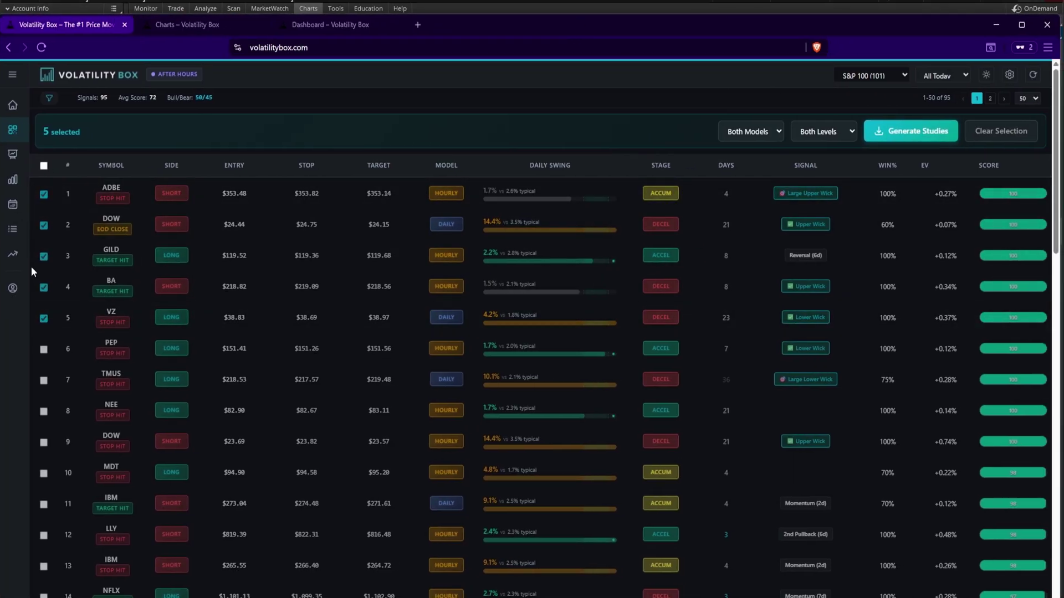
left_click(917, 137)
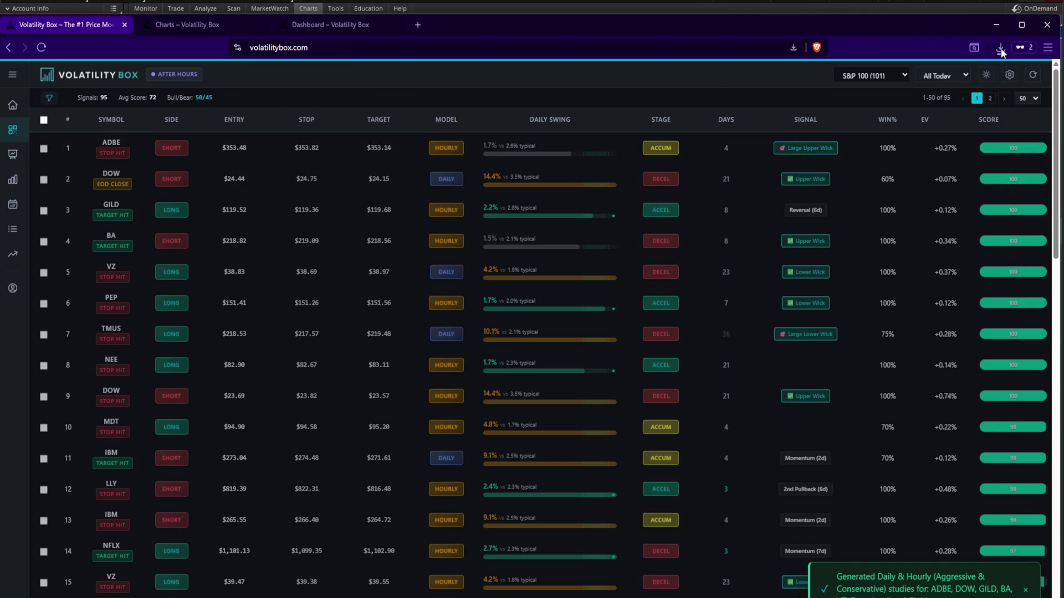
- Reselect ADBE, review the Both Models and Both Levels choices, and show recent downloads
left_click(43, 150)
left_click(771, 133)
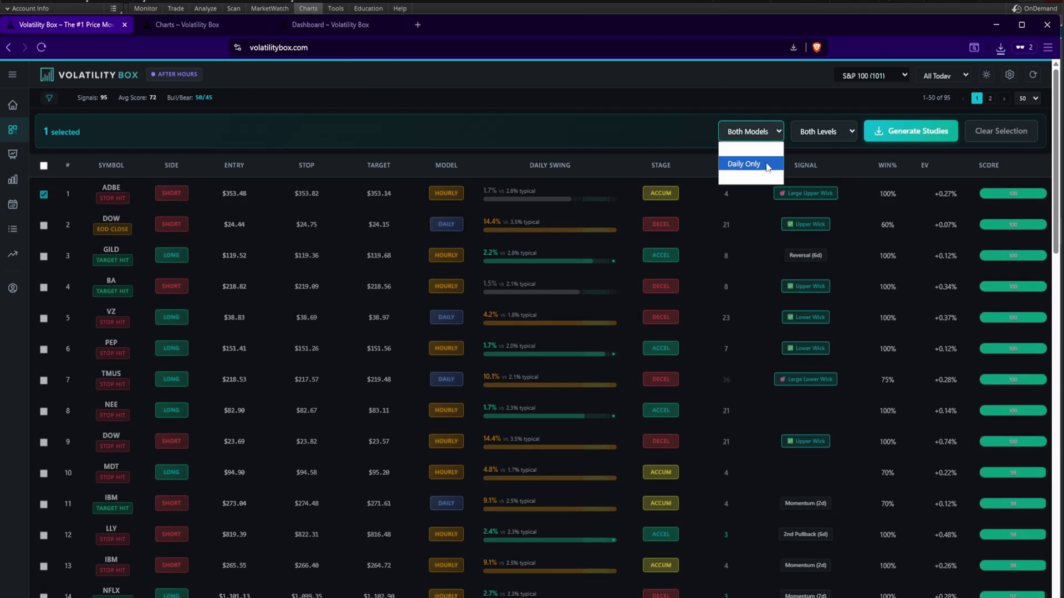
left_click(987, 75)
left_click(823, 131)
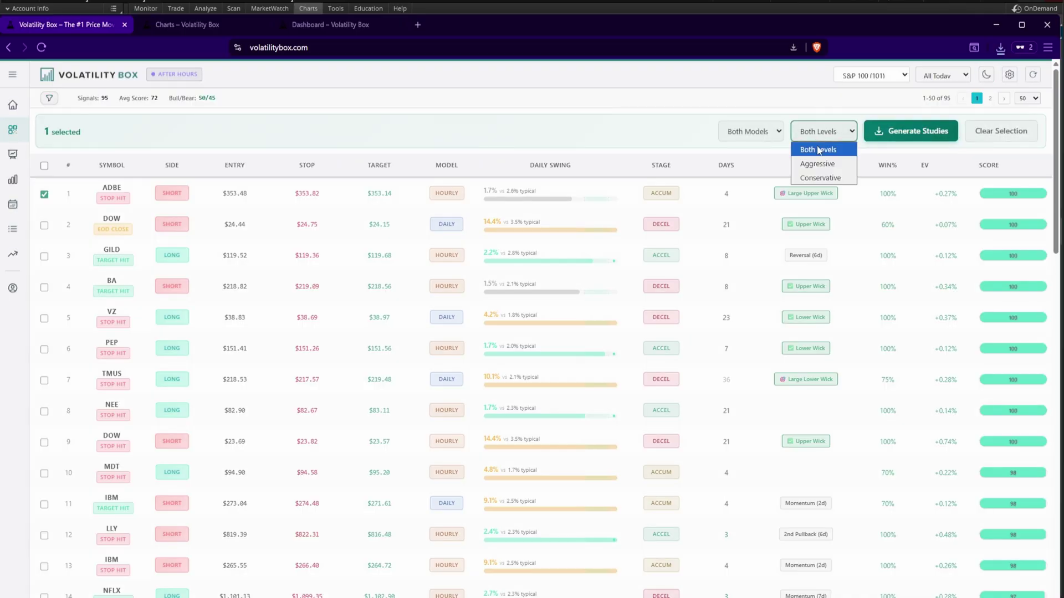
left_click(776, 133)
left_click(985, 76)
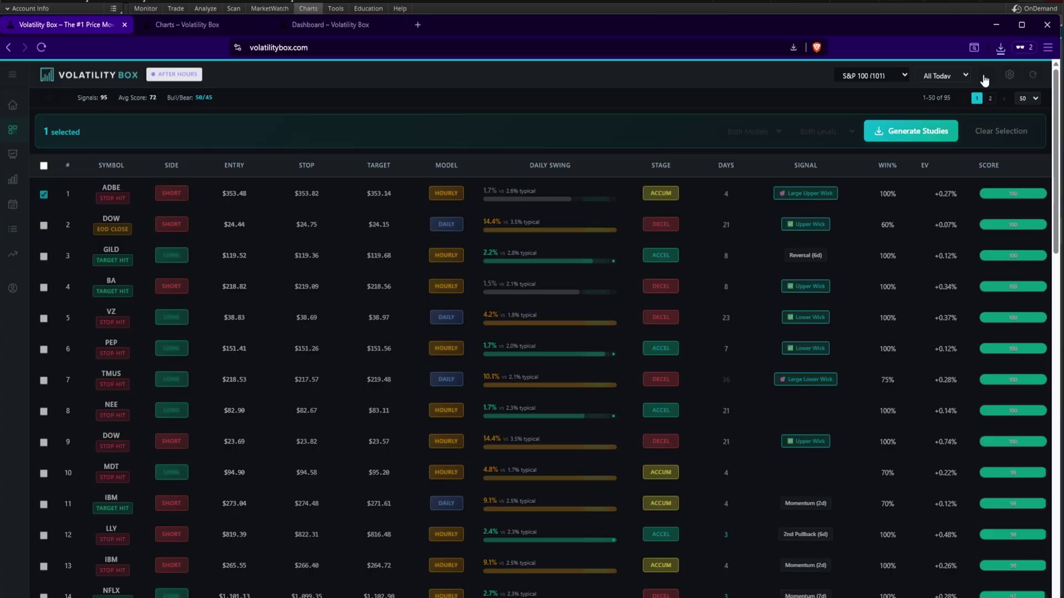
left_click(1000, 48)
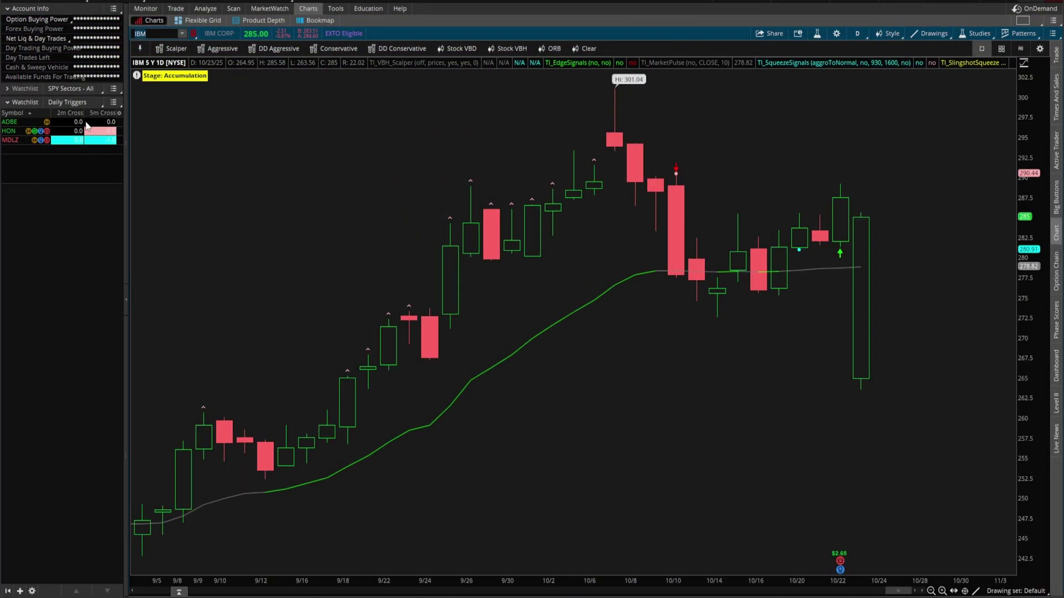
- Import the Aggressive and Conservative VBD and VBH study files into thinkorswim's studies editor
left_click(817, 34)
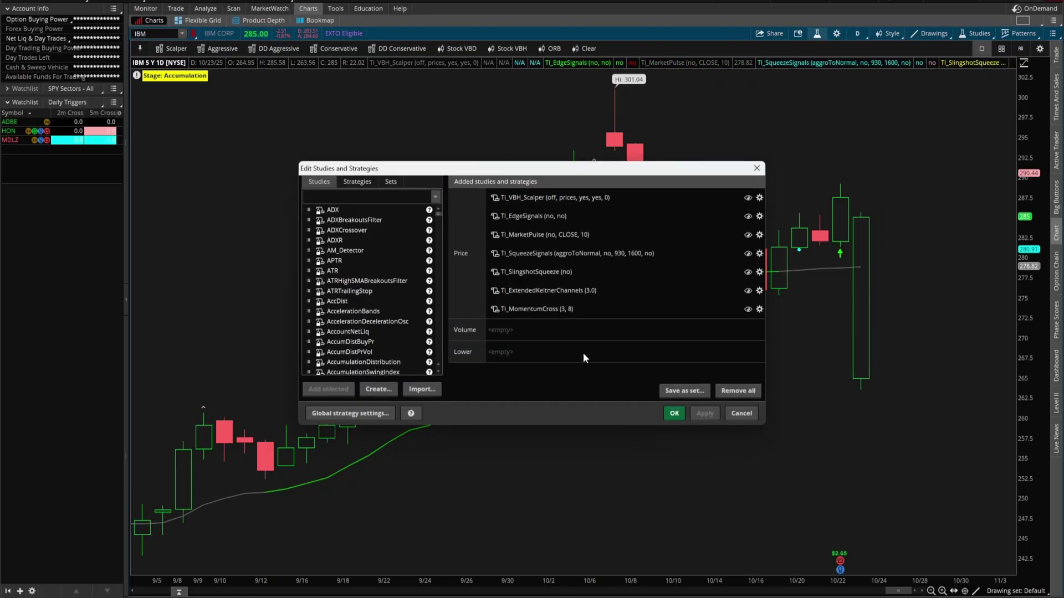
left_click(422, 389)
left_click(381, 286)
left_click(401, 299, "shift")
left_click(475, 258, "shift")
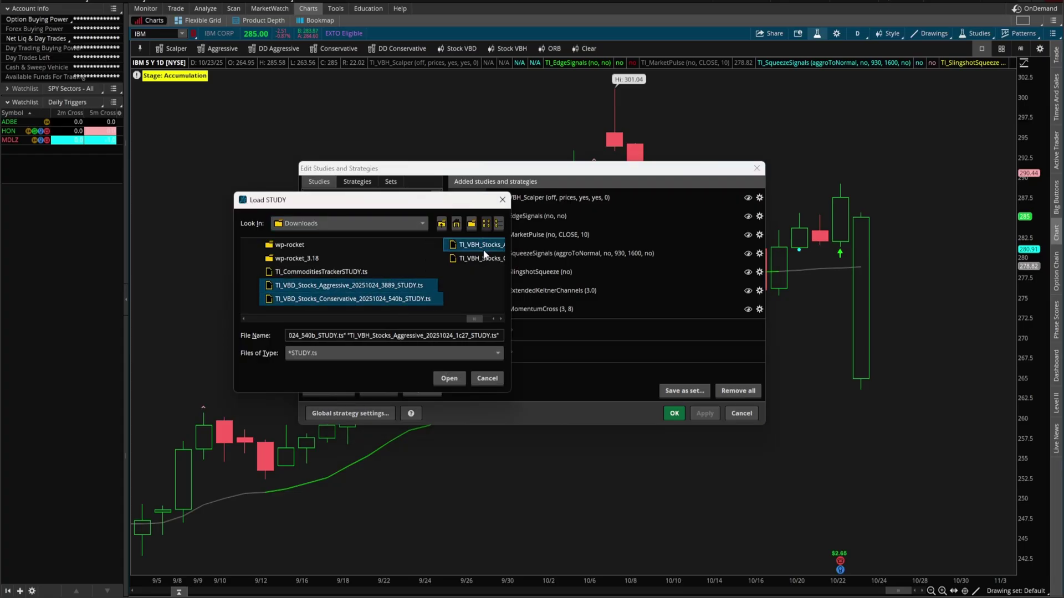
left_click_drag(471, 318, 481, 318)
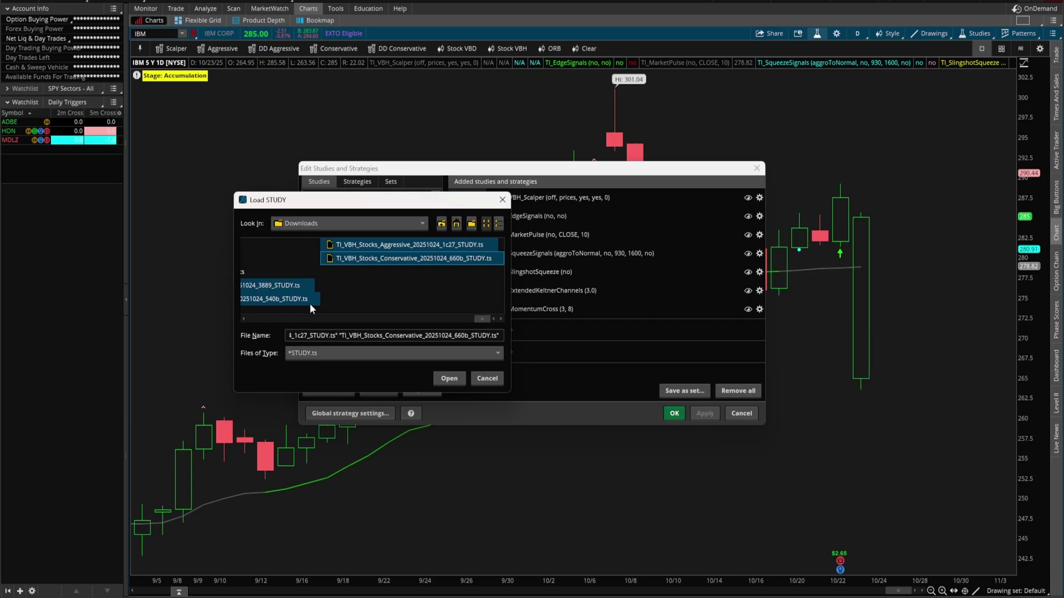
left_click(468, 319)
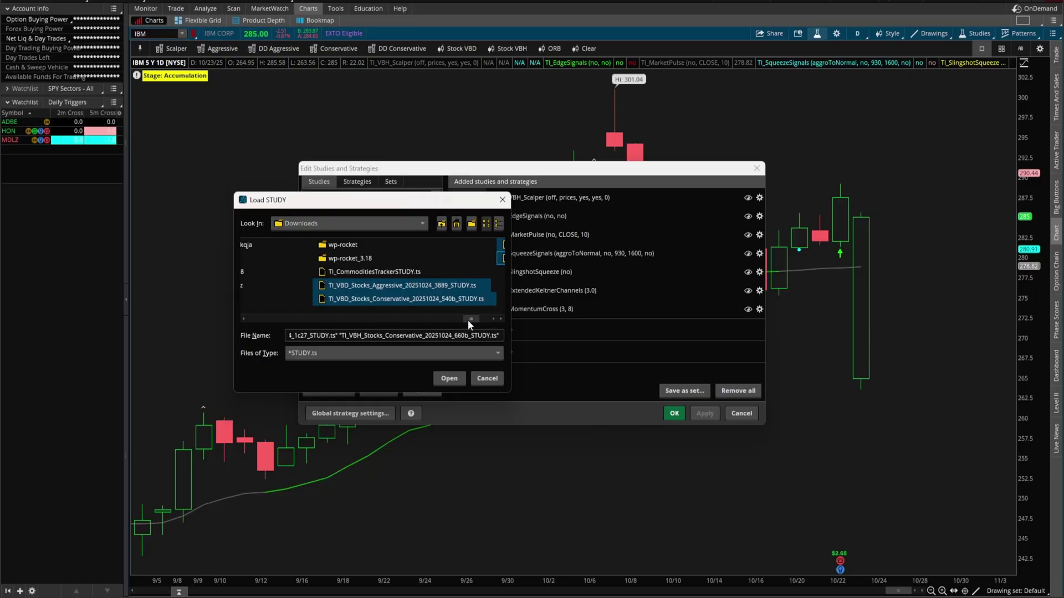
left_click_drag(471, 320, 496, 320)
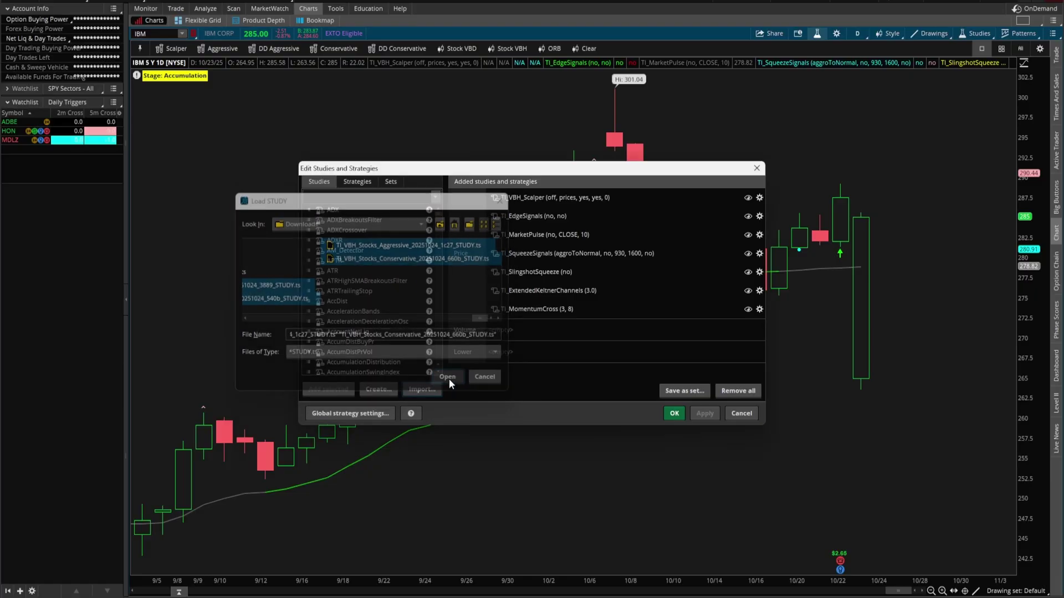
- Search 'vbd' and add the Aggressive and Conservative VBD studies to the IBM chart
left_click(359, 198)
type("vbd")
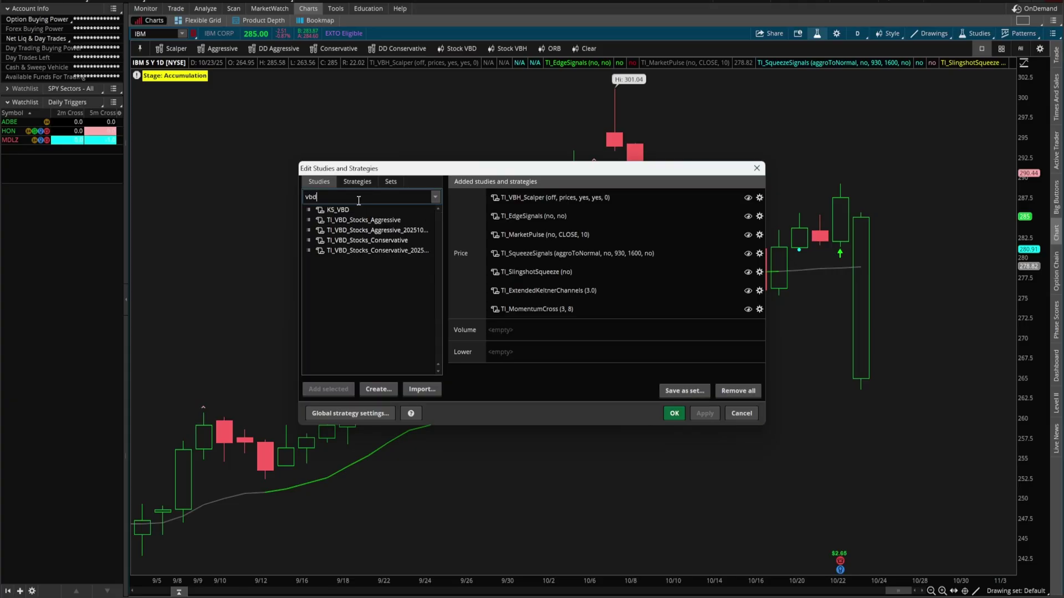
double_click(335, 230)
double_click(350, 250)
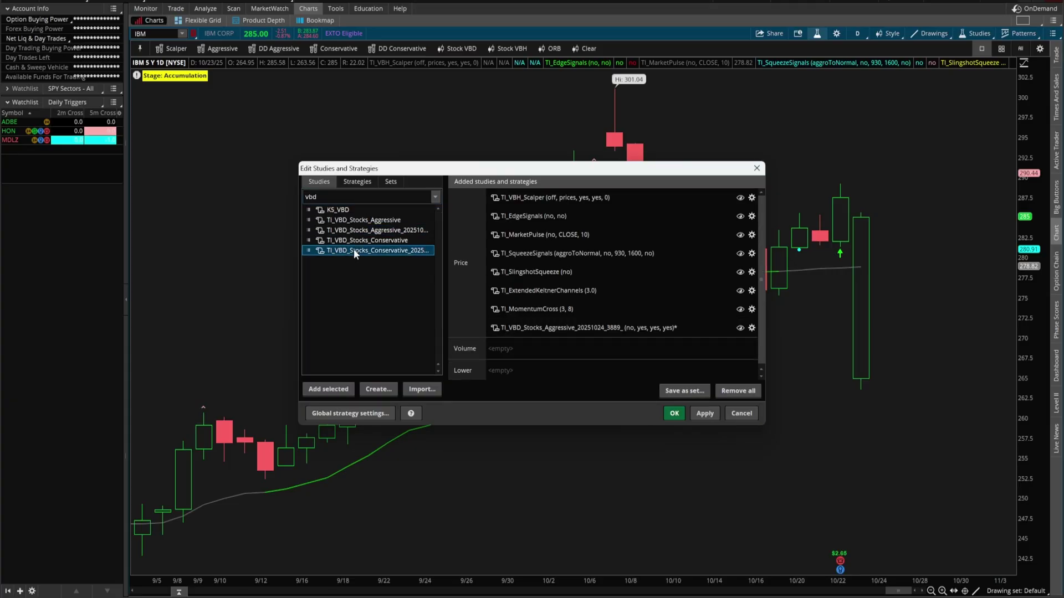
left_click(674, 414)
key("alt+Tab")
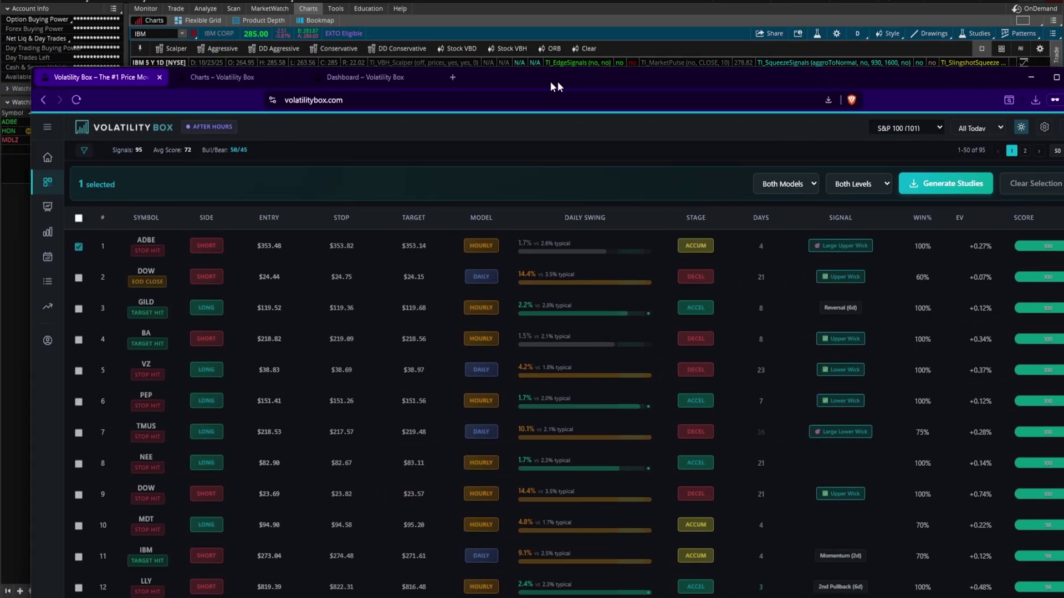
- Load the GILD chart in thinkorswim and confirm its added studies
left_click_drag(566, 81, 634, 78)
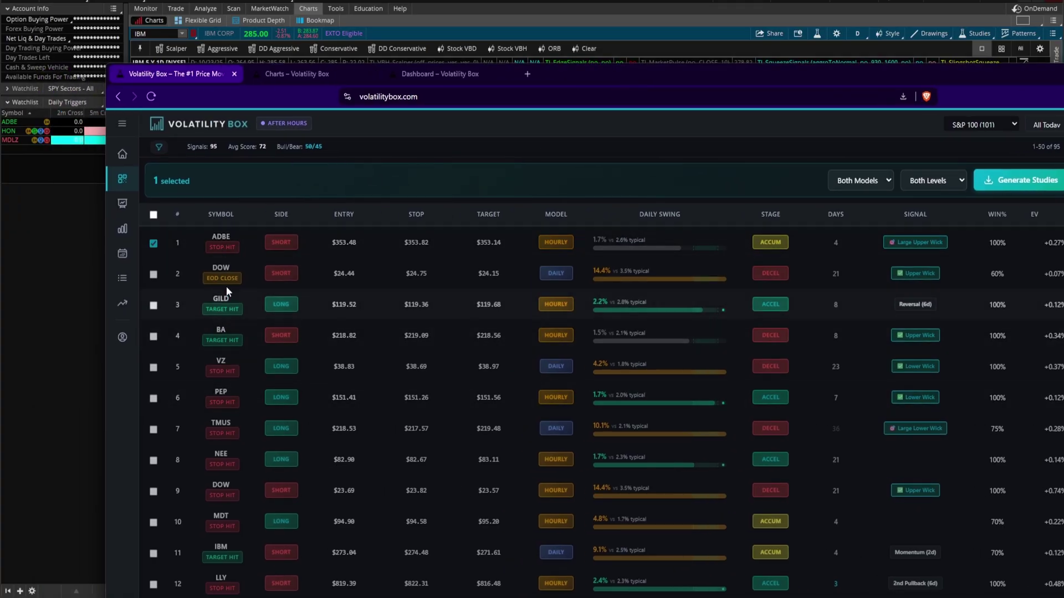
key("alt+Tab")
left_click(152, 36)
type("GILD")
key("Return")
left_click(816, 33)
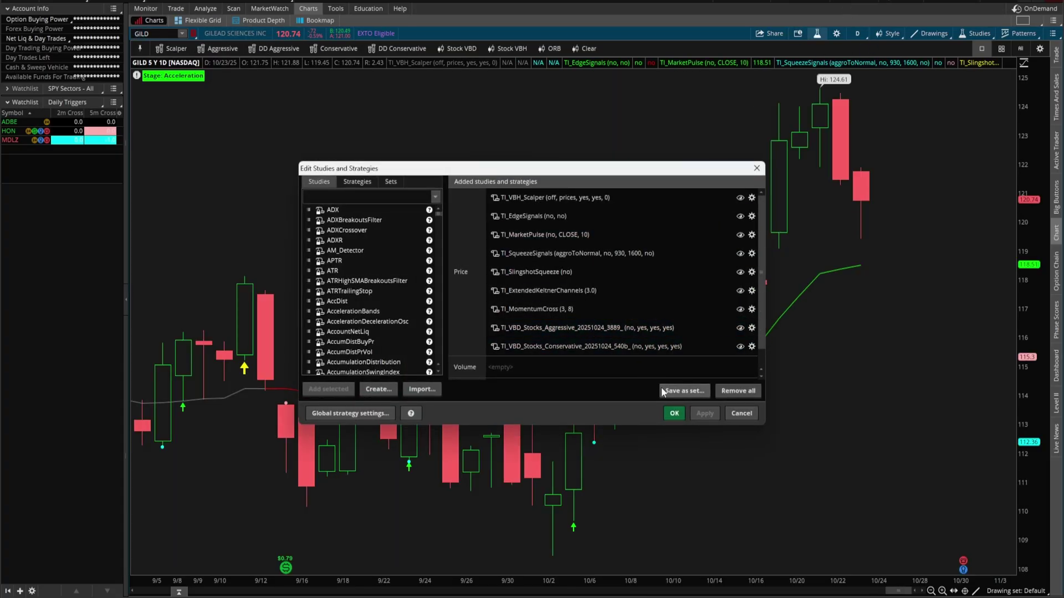
left_click(675, 413)
- Set the GILD chart to 5 days of 2-minute bars, then return to the scanner
left_click(857, 34)
left_click(817, 95)
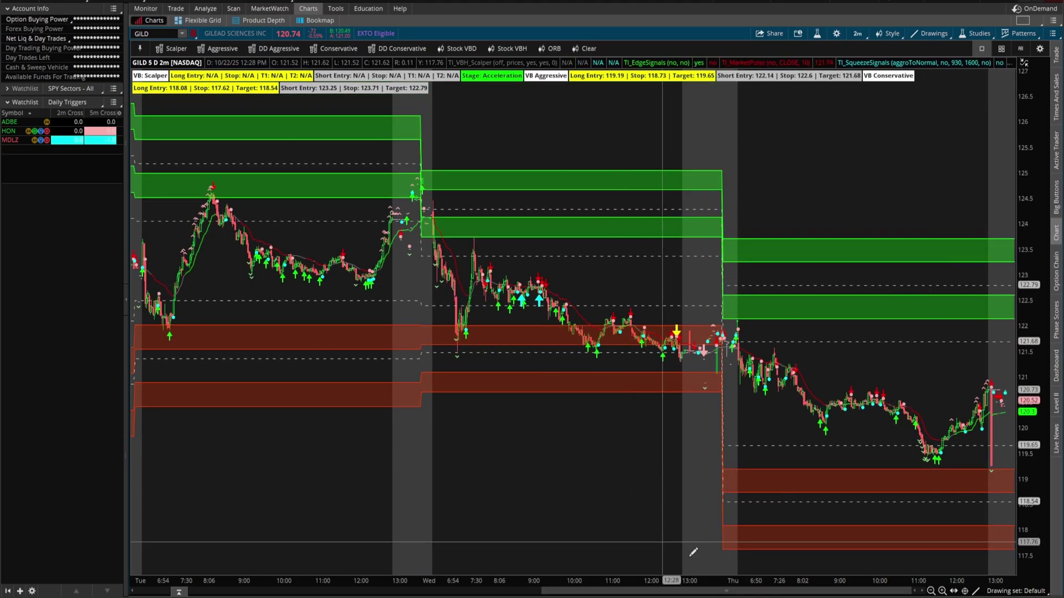
left_click(816, 33)
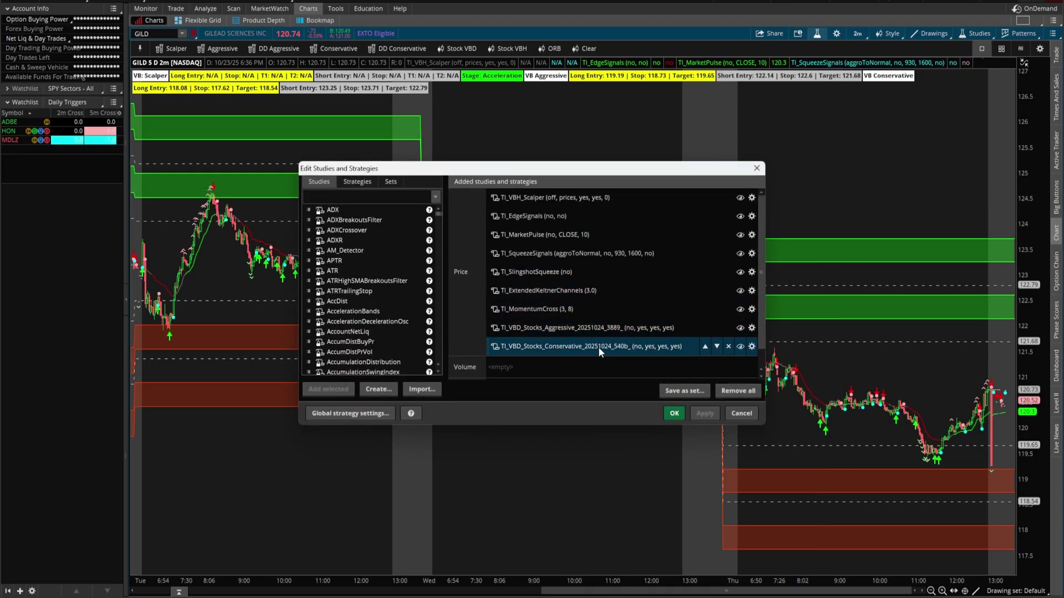
key("alt+Tab")
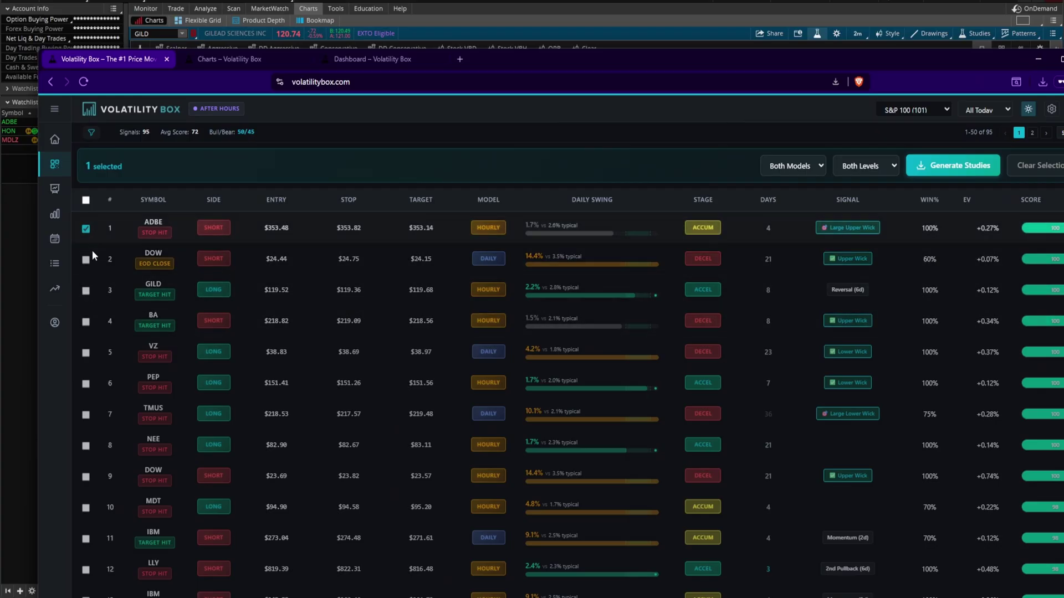
- Add DOW, GILD, BA, PEP and TMUS to the selected signals
left_click(86, 260)
left_click(86, 290)
left_click(86, 322)
left_click(86, 384)
left_click(86, 415)
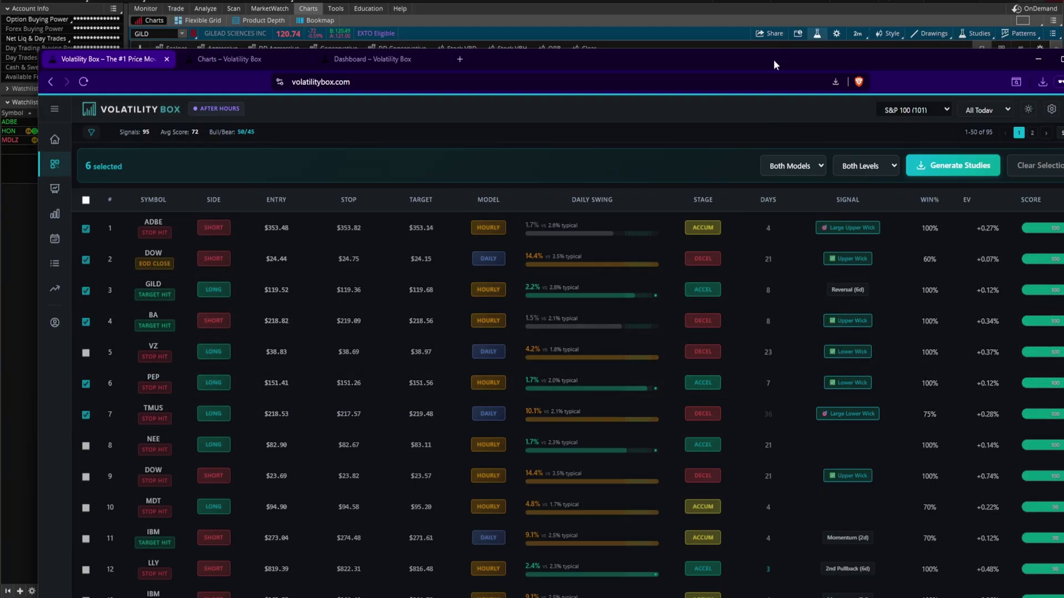
- After briefly viewing thinkorswim, open ADBE's chart page in a background tab
left_click_drag(774, 59, 743, 65)
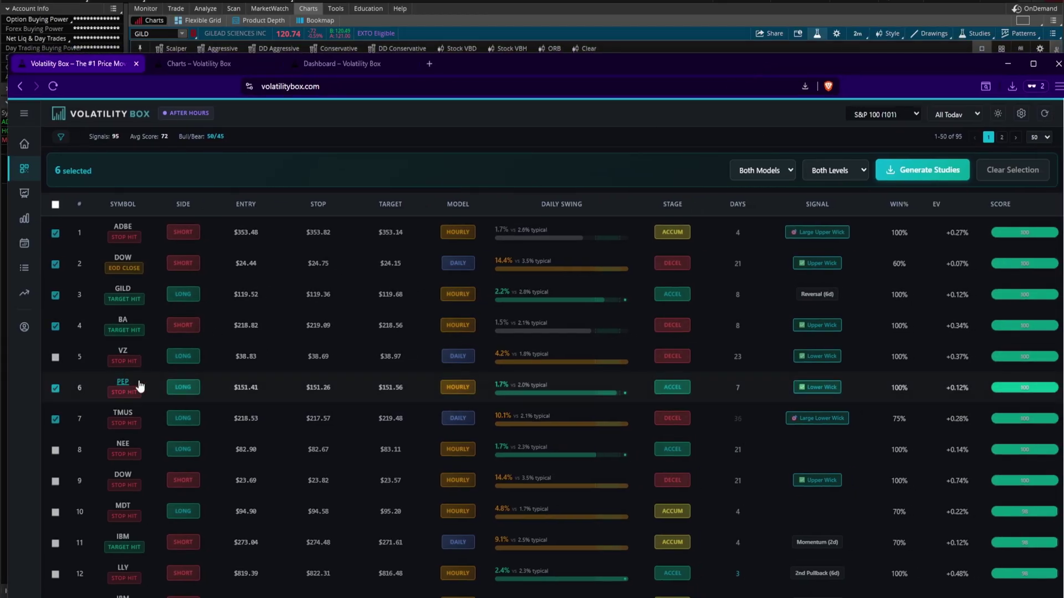
left_click(580, 18)
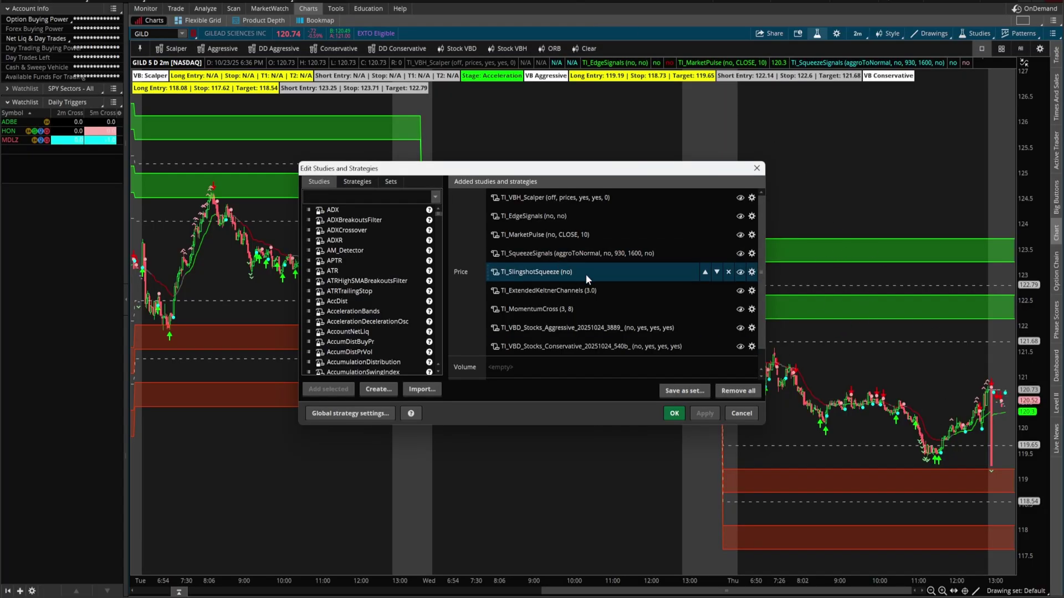
key("alt+Tab")
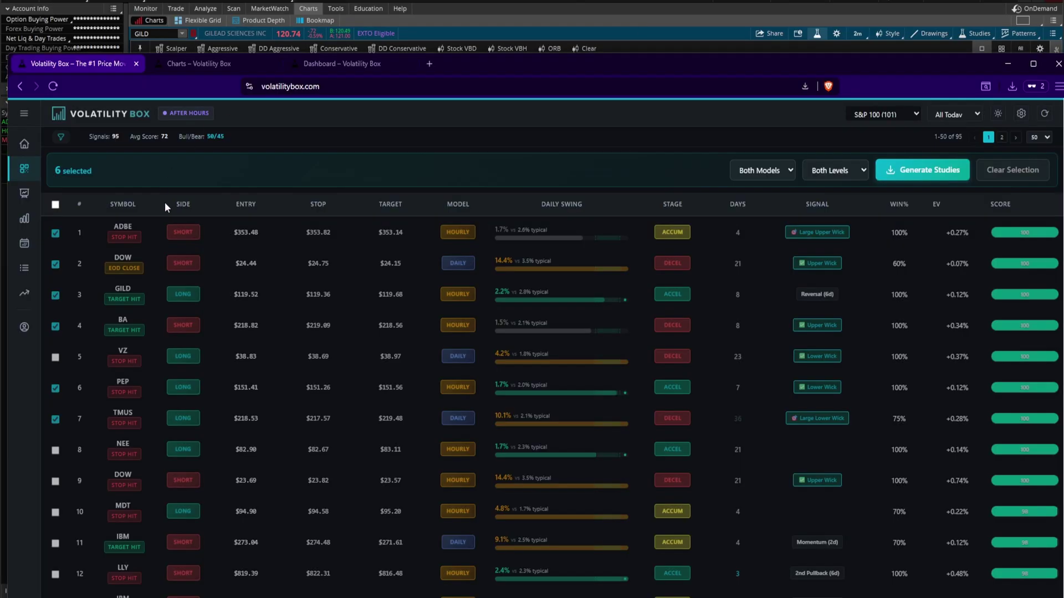
middle_click(123, 229)
- On ADBE's chart page set Daily and Hourly VB models to Conservative, then return to the scanner tab
left_click(497, 63)
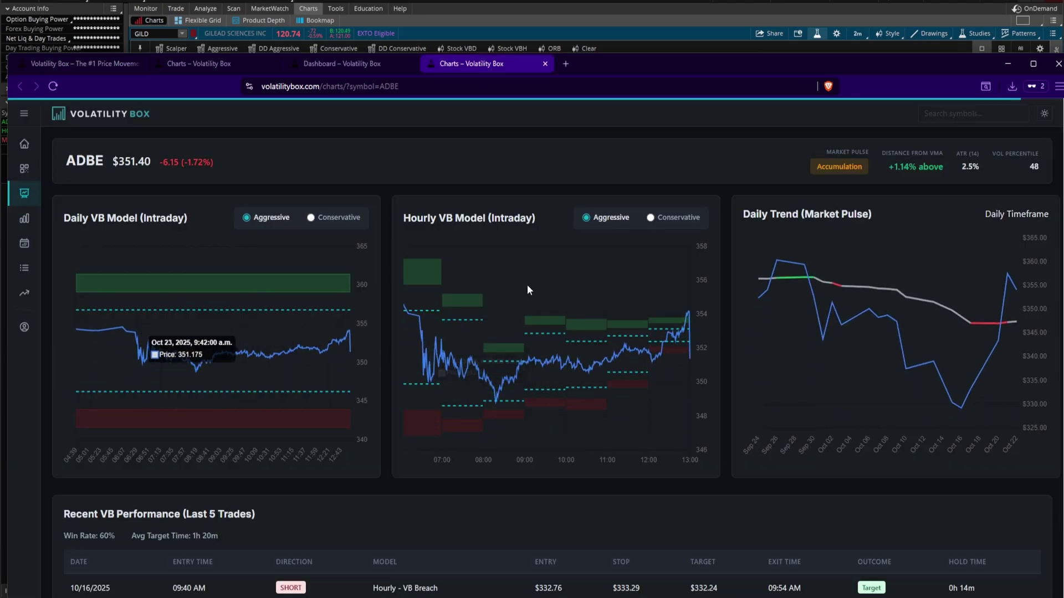
left_click(339, 217)
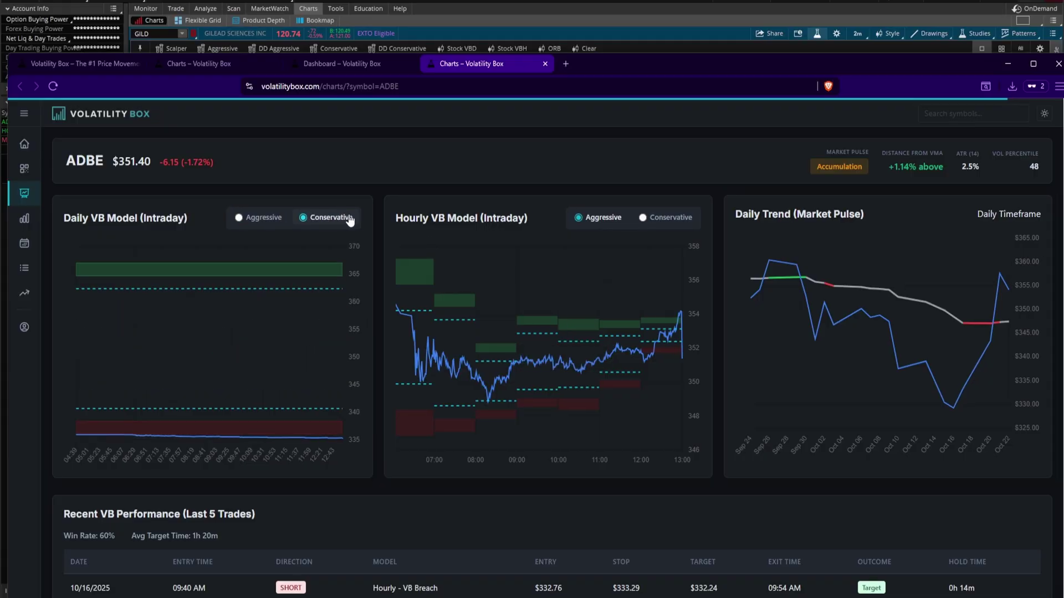
left_click(677, 218)
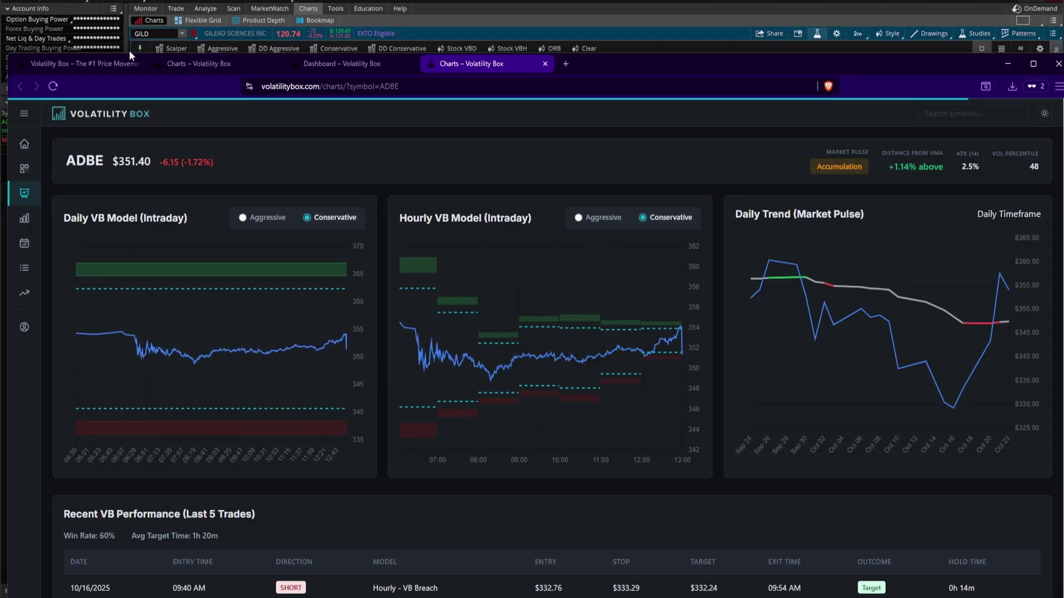
left_click(104, 64)
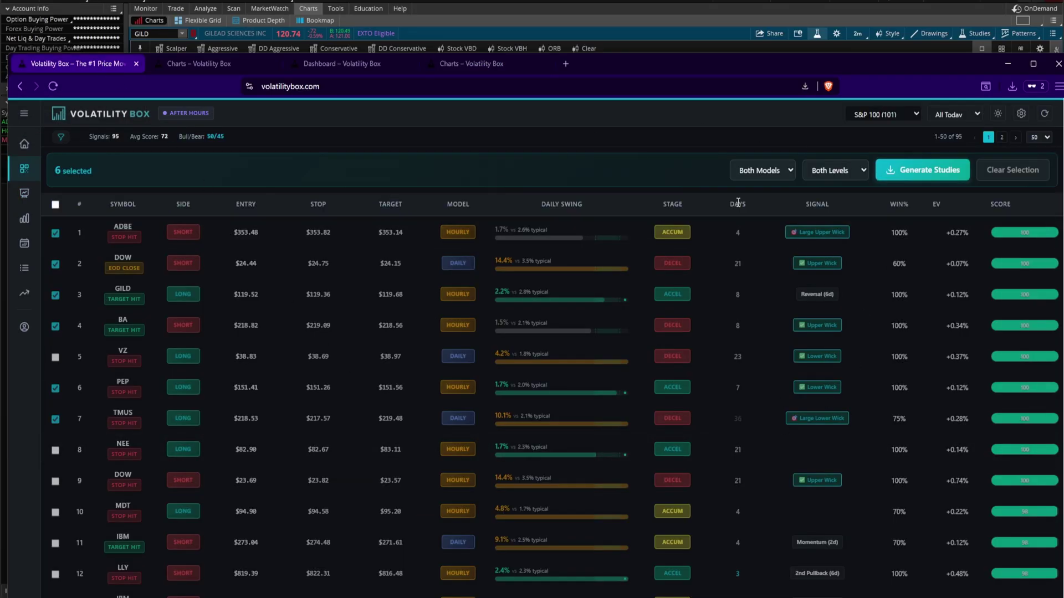
- Filter Trend Analysis to Counter-Trend, leaving the KHC, INTC and UNH signals
left_click(61, 138)
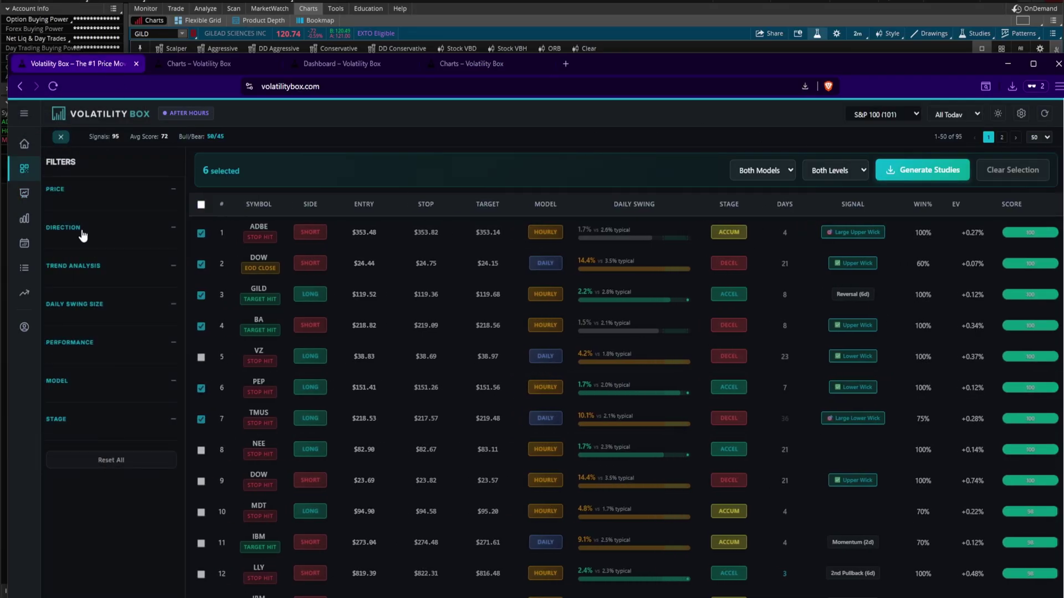
left_click(101, 268)
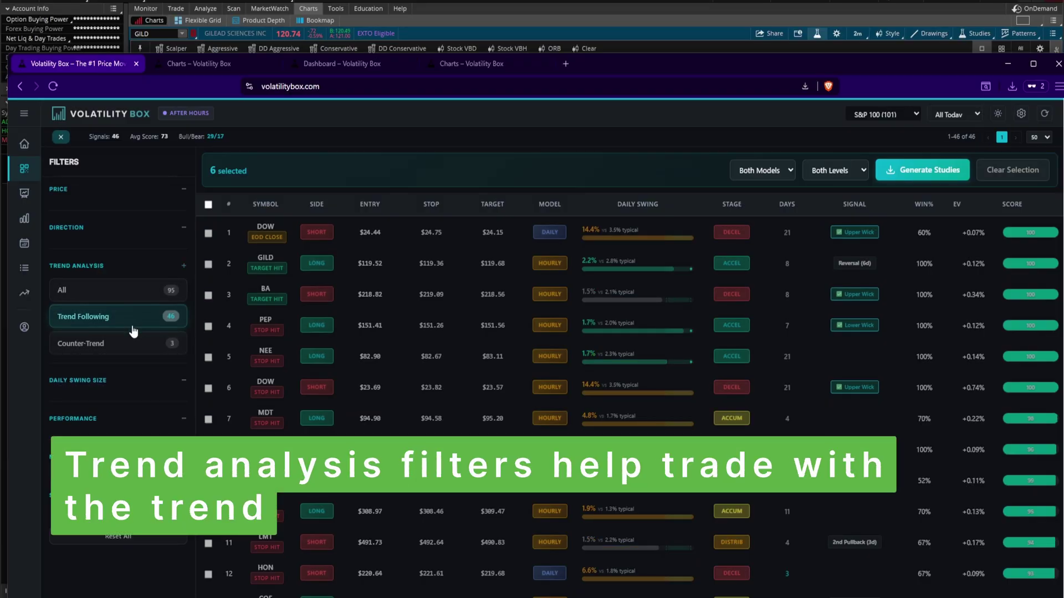
left_click(131, 350)
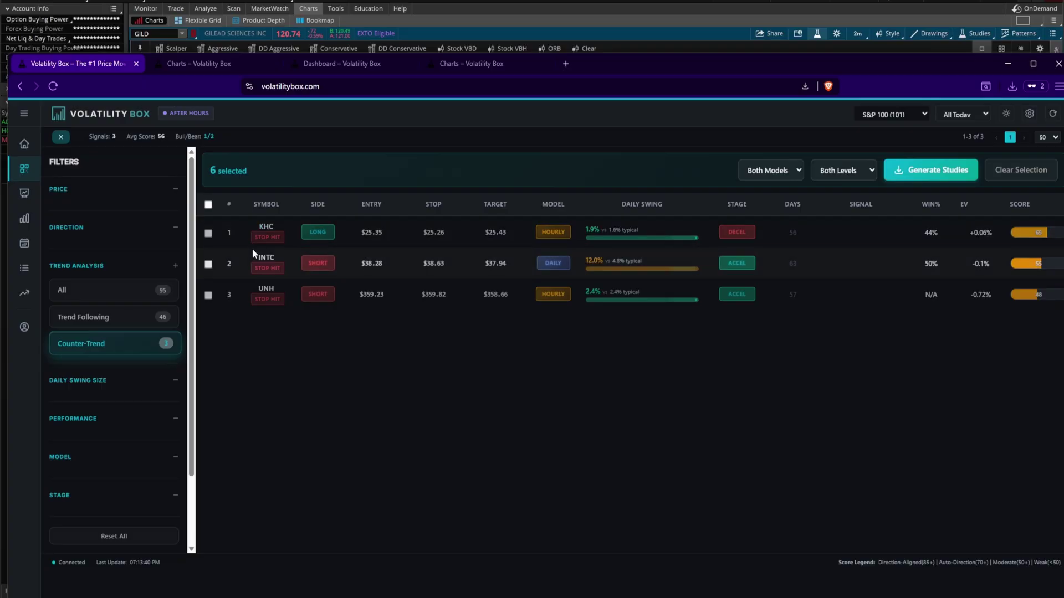
- Annotate the Counter-Trend rows: KHC's stop-hit status, an R|R note, and INTC's 12.0% swing
left_click_drag(254, 239, 310, 239)
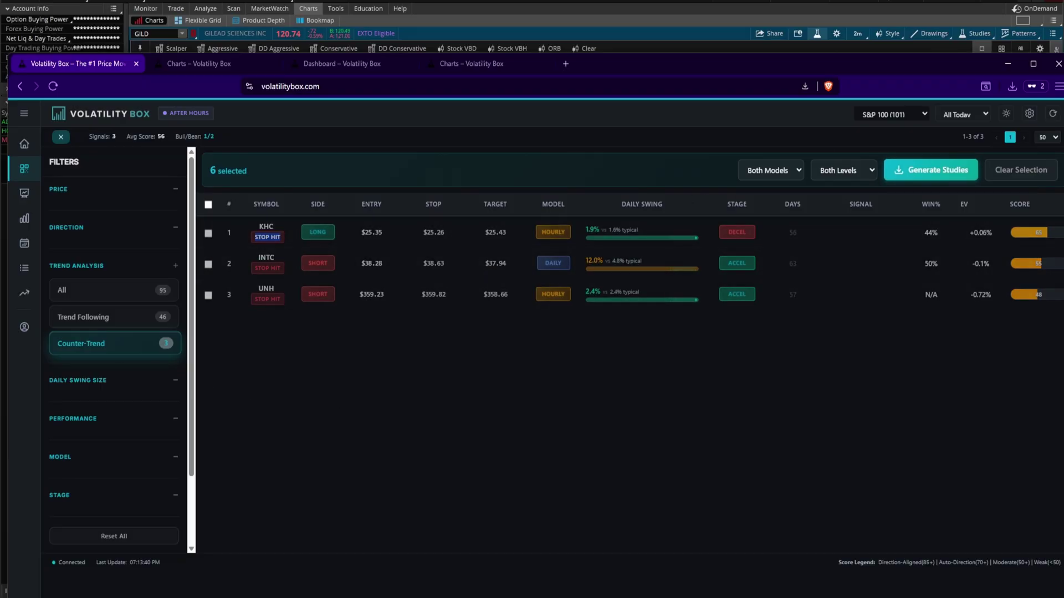
mouse_move(450, 316)
left_mouse_down()
mouse_move(495, 381)
mouse_move(552, 350)
left_mouse_up()
left_click_drag(402, 394, 494, 378)
key("Escape")
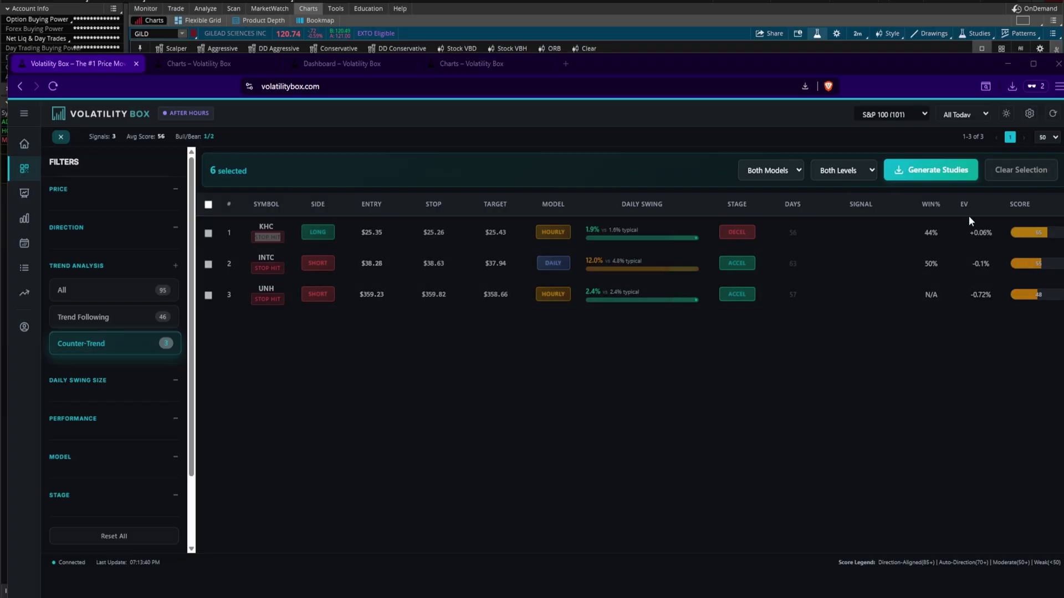
mouse_move(685, 58)
left_mouse_down()
mouse_move(660, 61)
mouse_move(672, 57)
left_mouse_up()
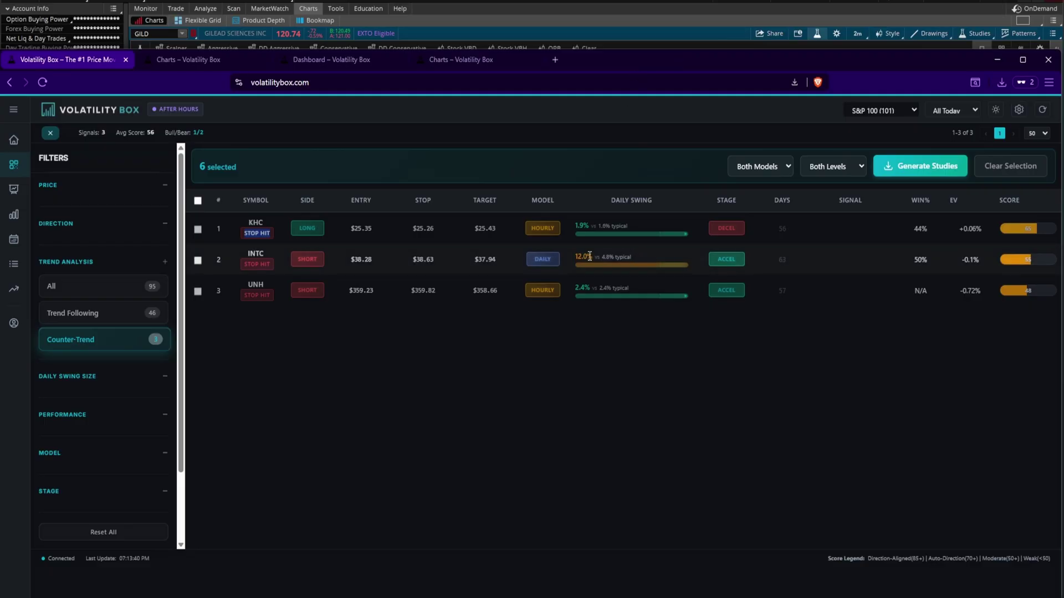
left_click_drag(580, 258, 628, 253)
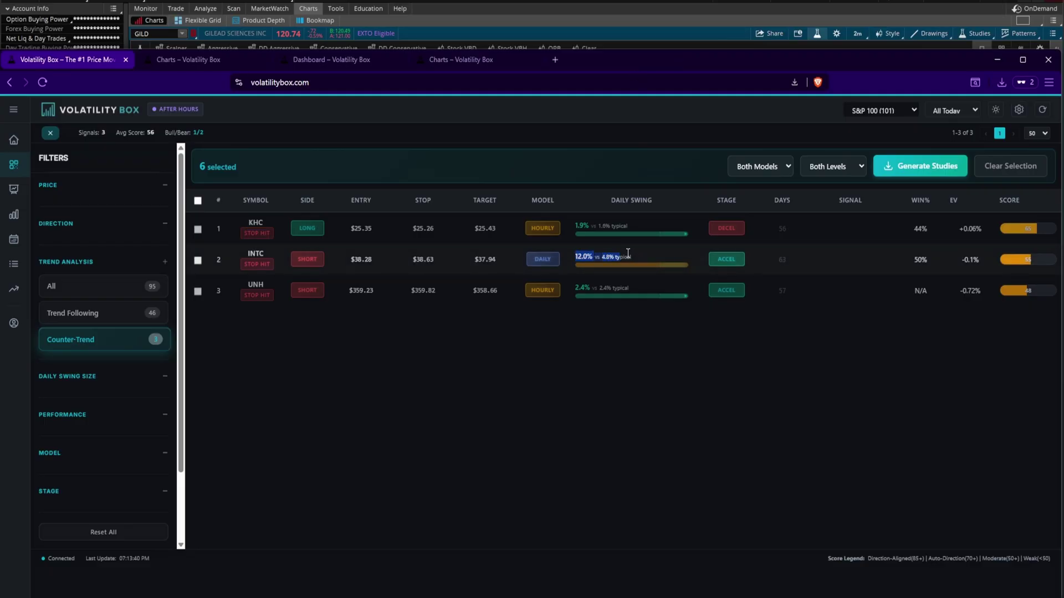
left_click(590, 259)
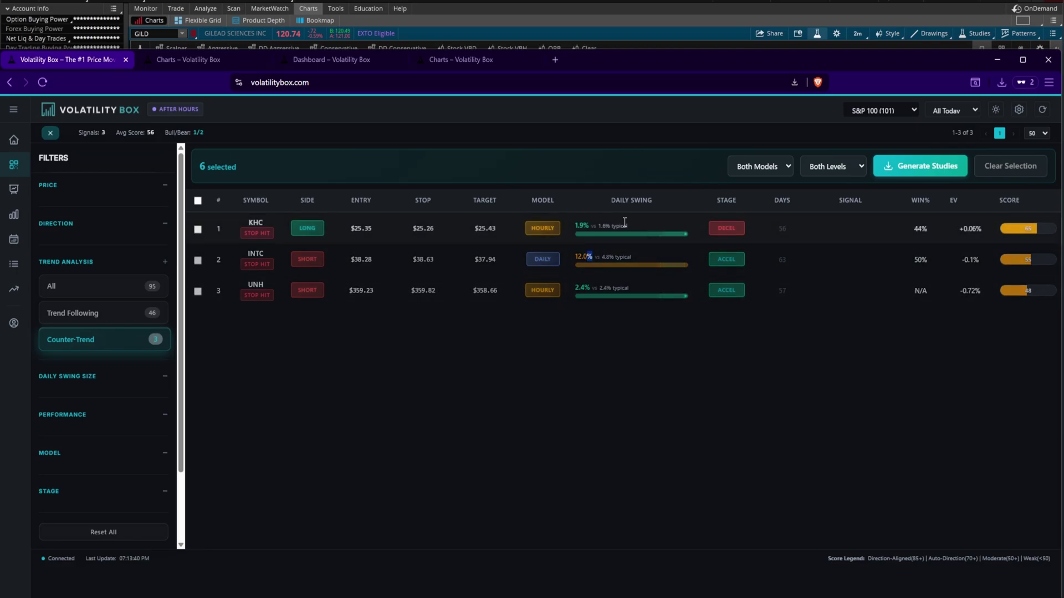
- Show only Trend Following signals and highlight BA's 1.5% versus 2.1% typical swing
left_click(88, 312)
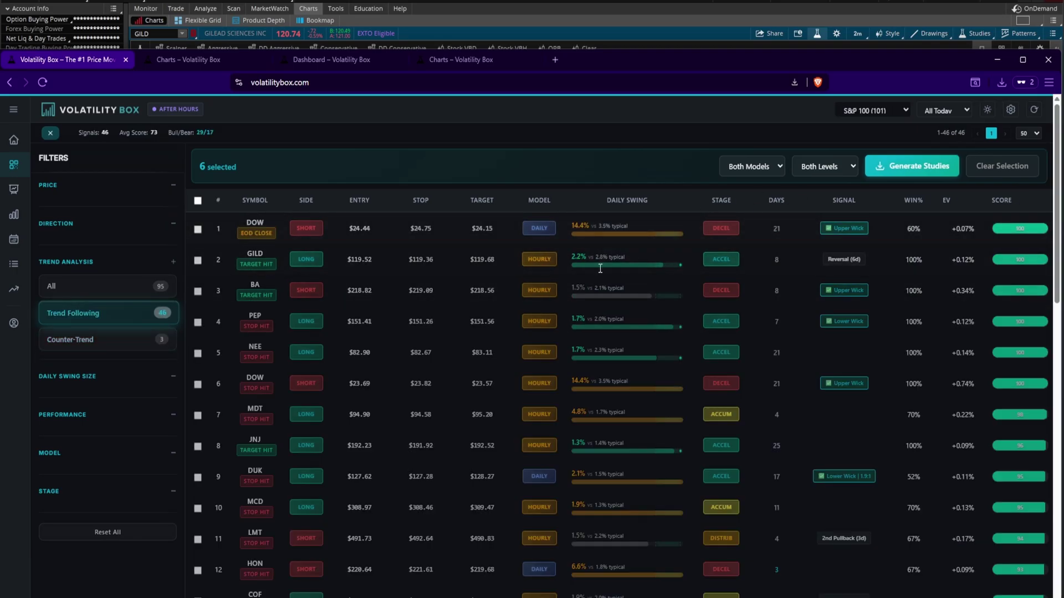
left_click_drag(567, 287, 655, 292)
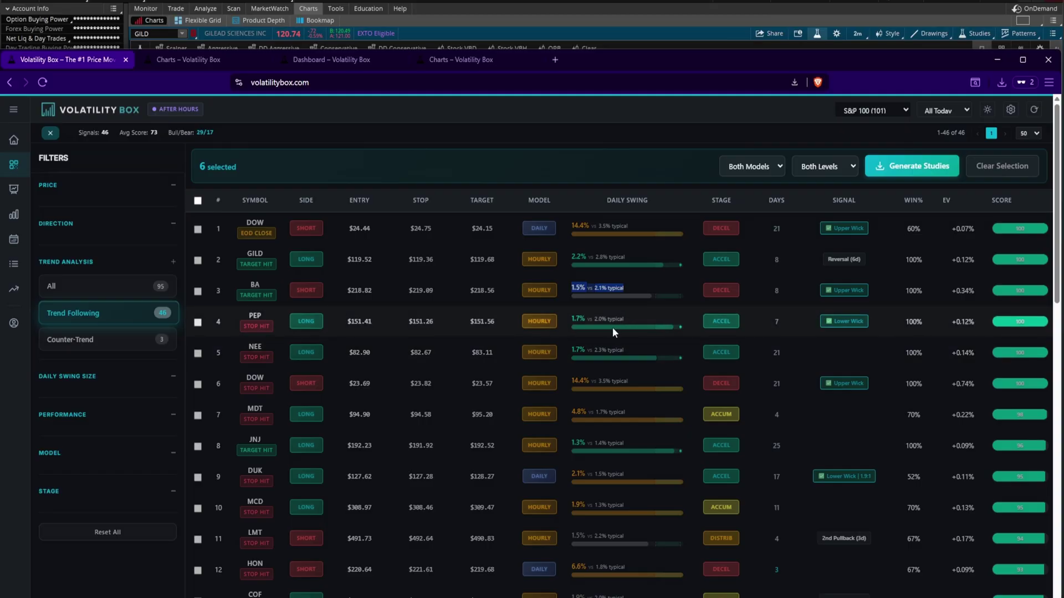
left_click(578, 326)
- Highlight the DOW and MDT swing figures, then close the filters panel
left_click(560, 385)
left_click_drag(560, 384, 660, 415)
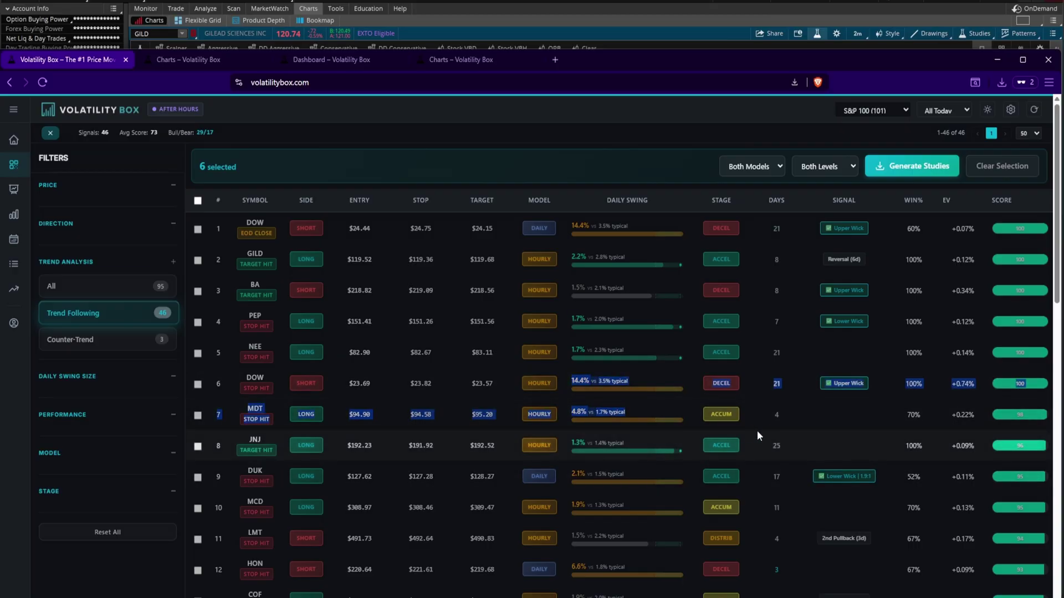
left_click(792, 402)
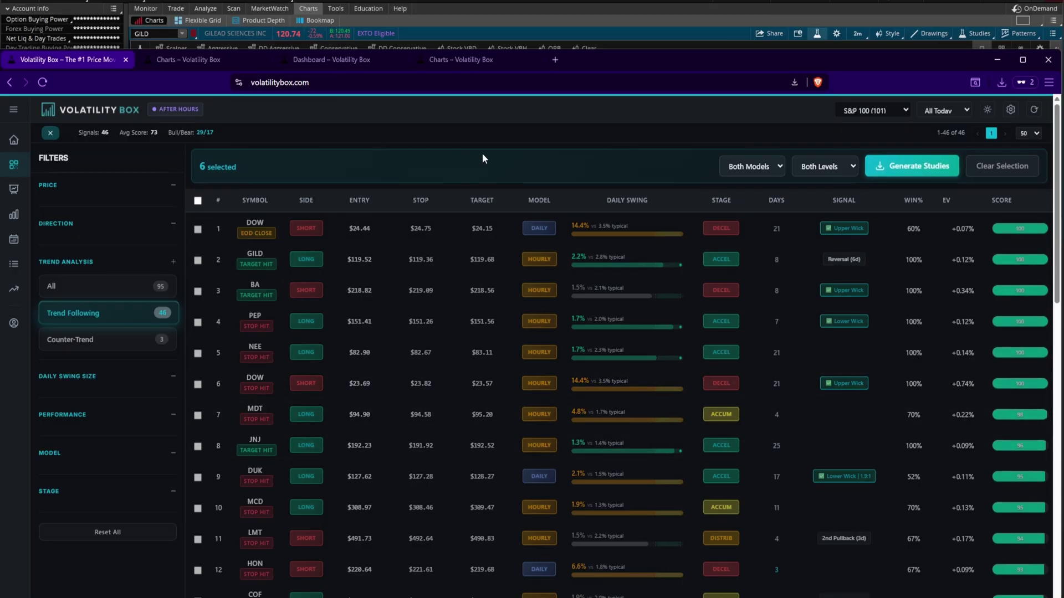
left_click(54, 136)
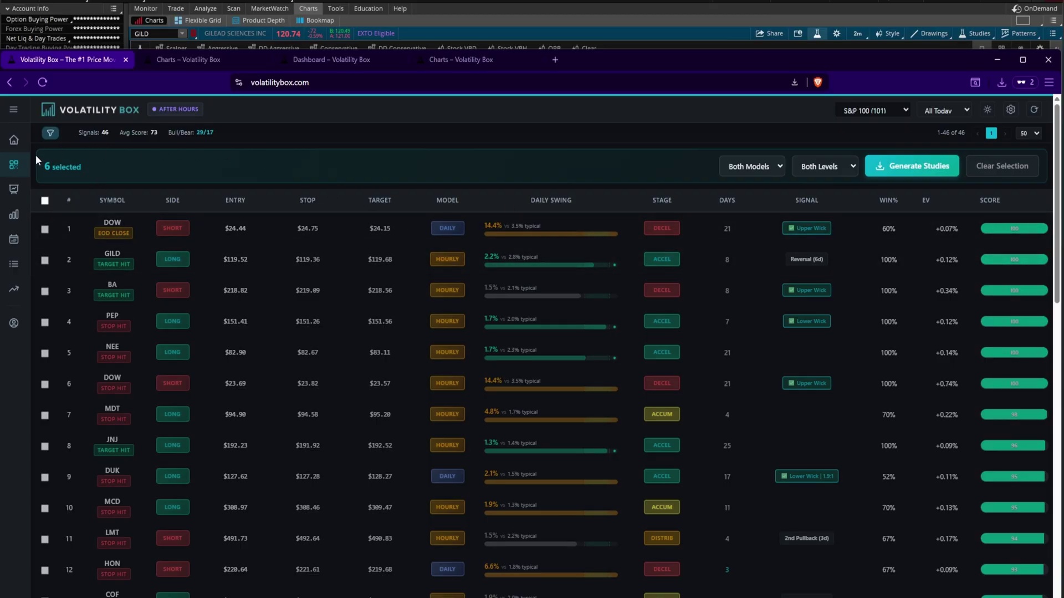
- Open the DLR chart page and scroll through its VB models and last-5-trade results
left_click(15, 191)
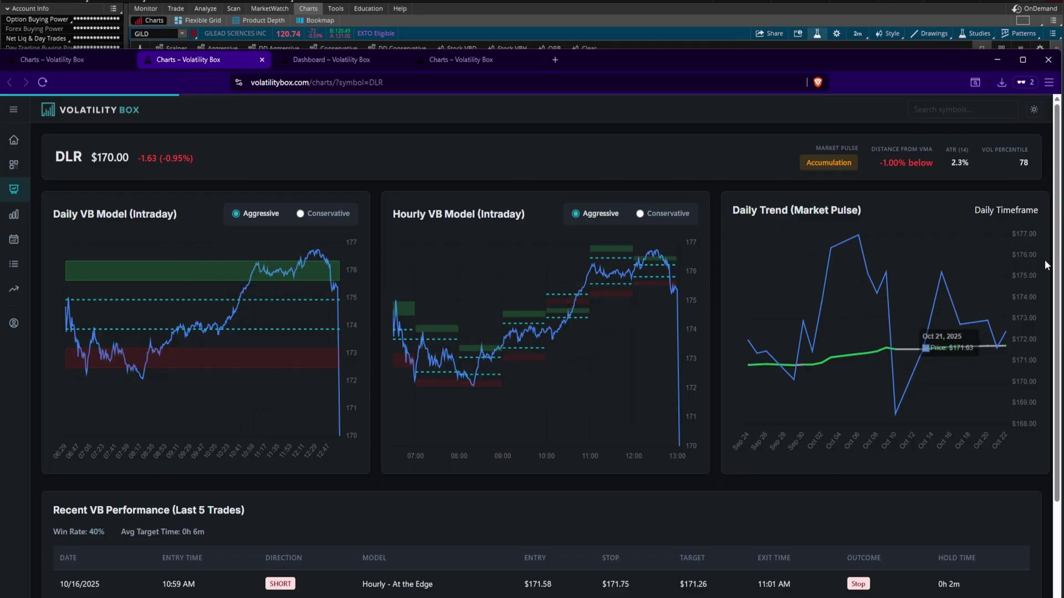
left_click_drag(1056, 232, 1056, 297)
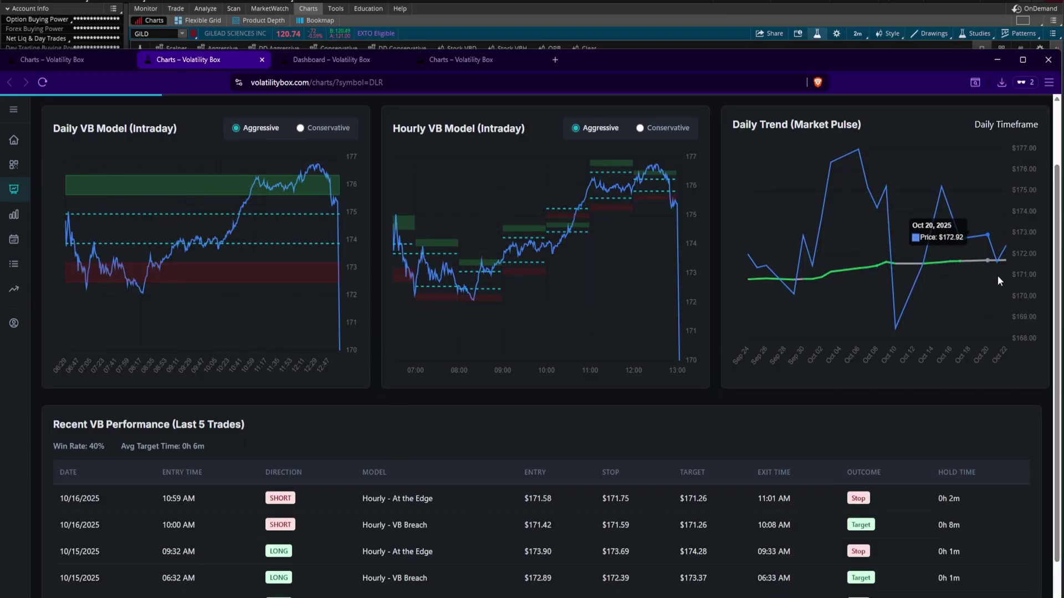
left_click_drag(1056, 240, 1060, 302)
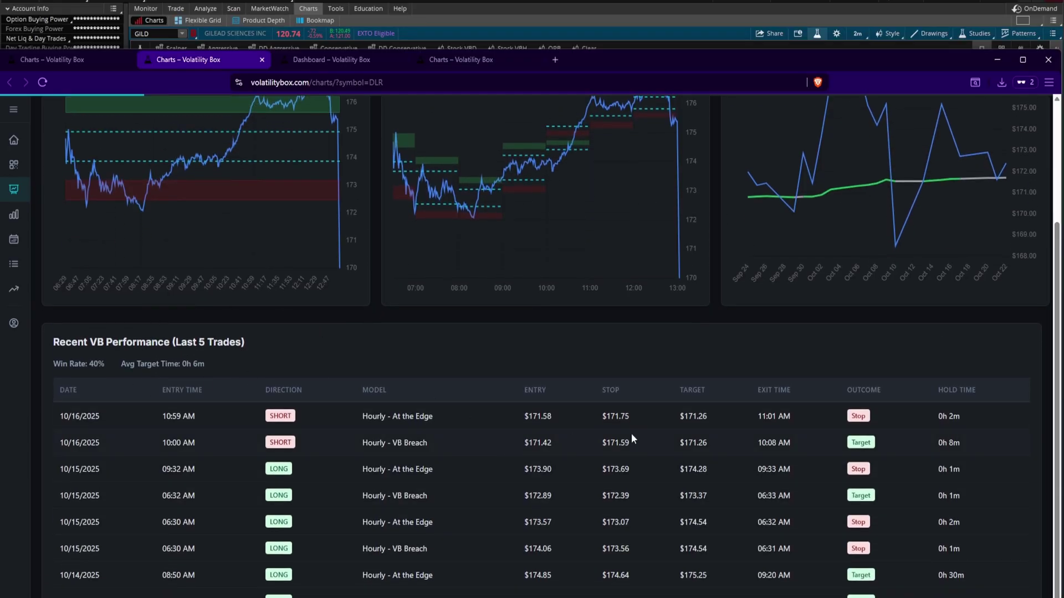
left_click_drag(1052, 355, 1050, 200)
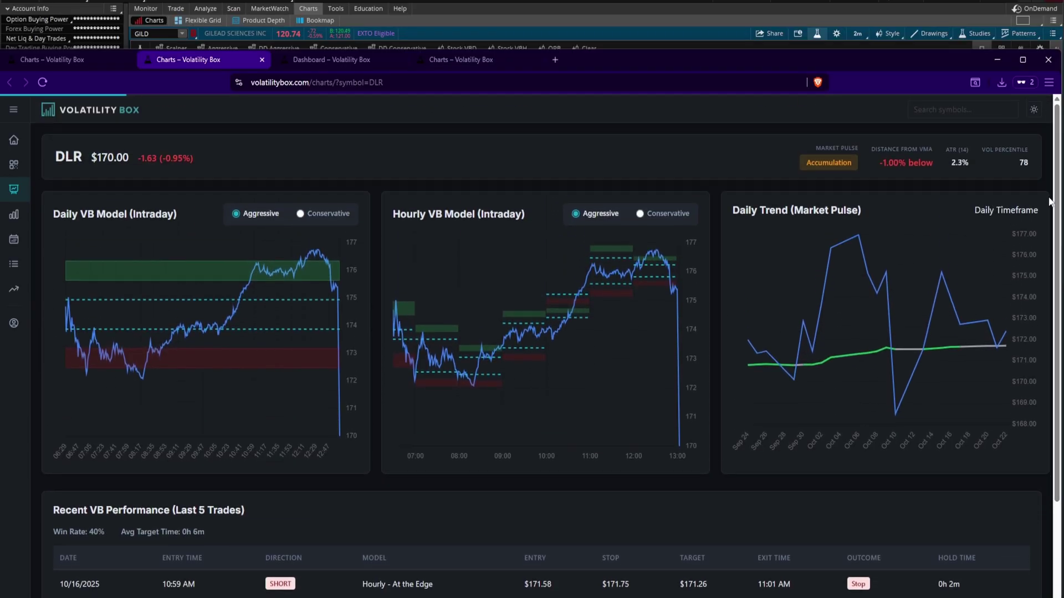